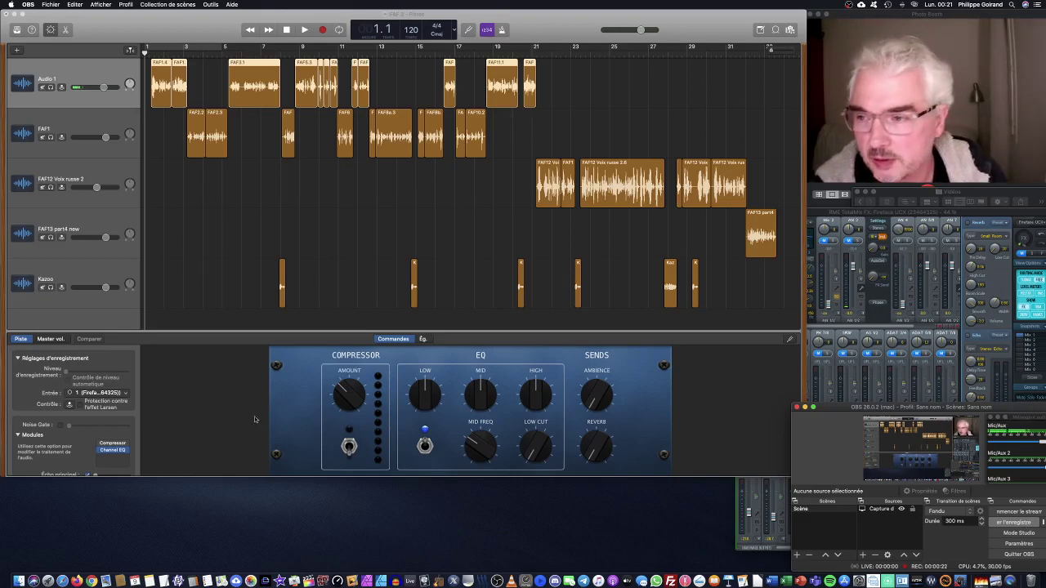
- Copy the first Kazoo region to about bar 13 on the same track, then delete the copy
click(283, 273)
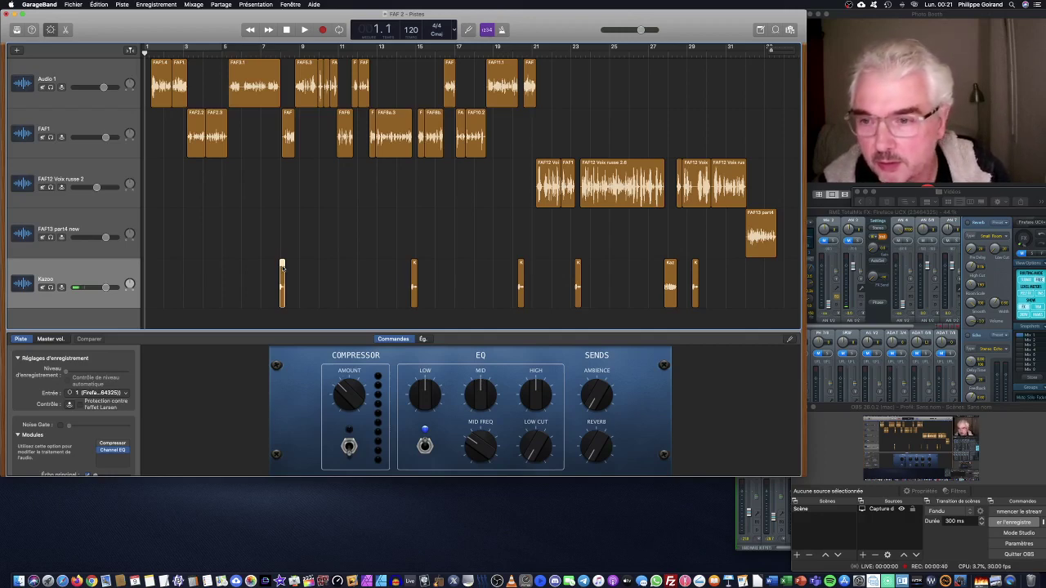
drag(282, 266, 322, 267)
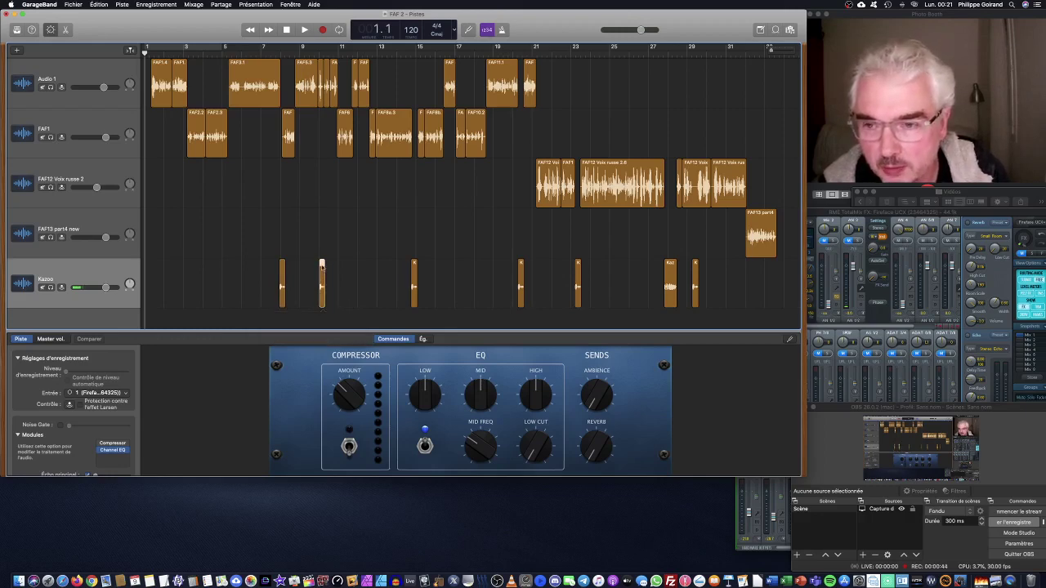
drag(326, 268, 380, 274)
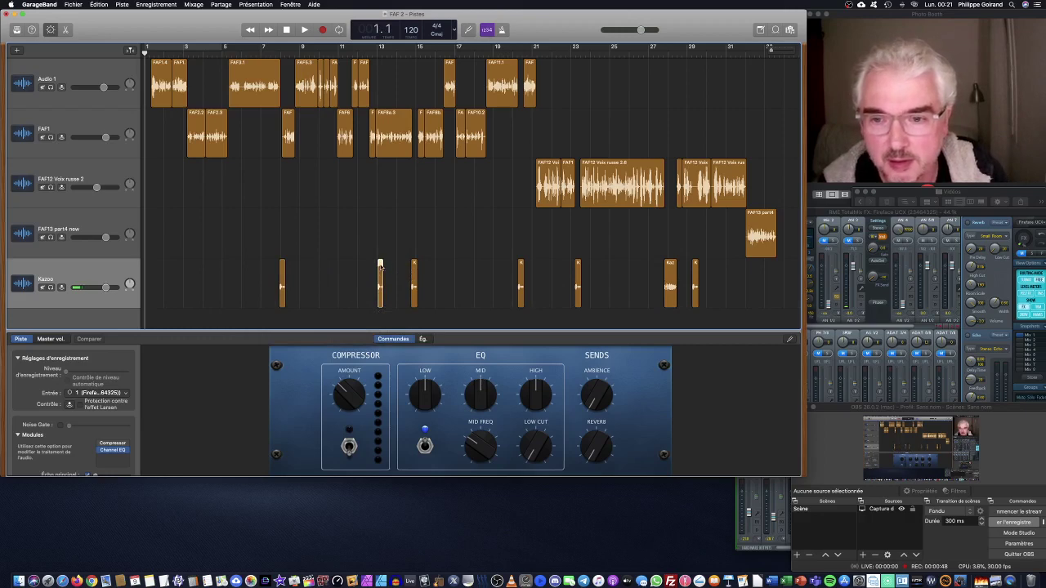
key(Delete)
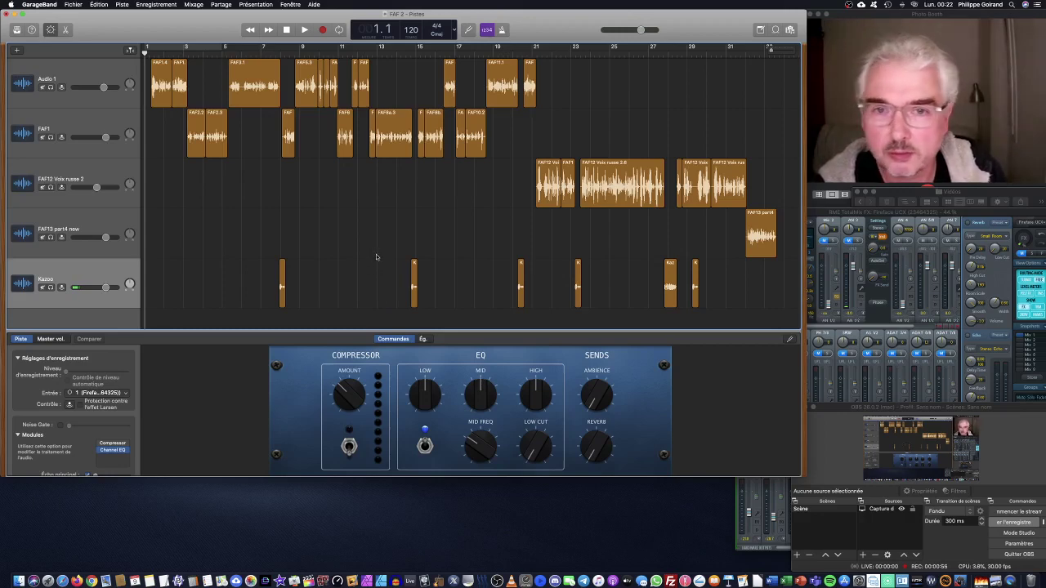
- Play the arrangement from bar 1 to about bar 11 while slightly lowering the Audio 1 track's volume, then stop
click(89, 71)
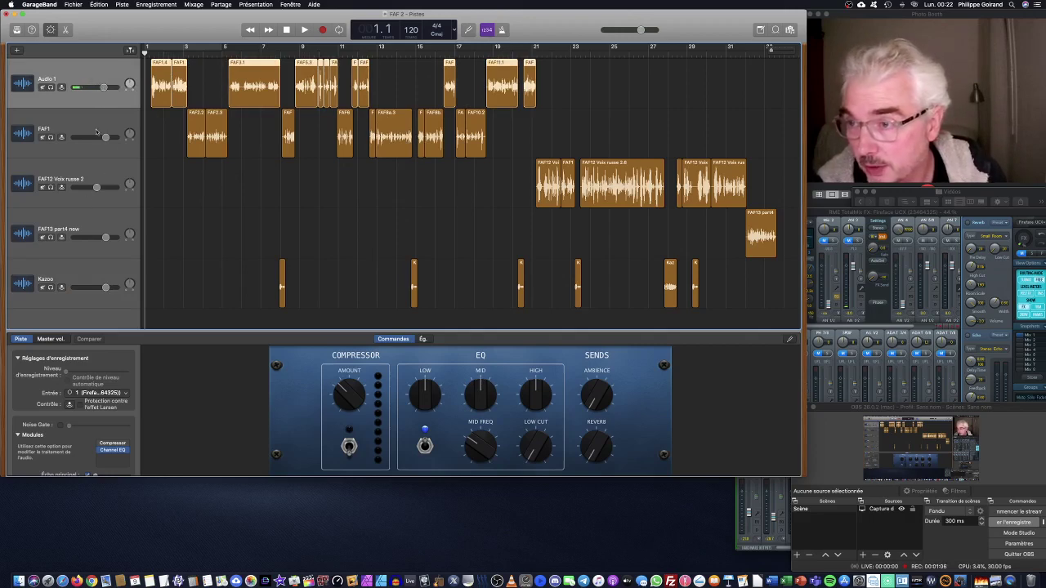
click(304, 30)
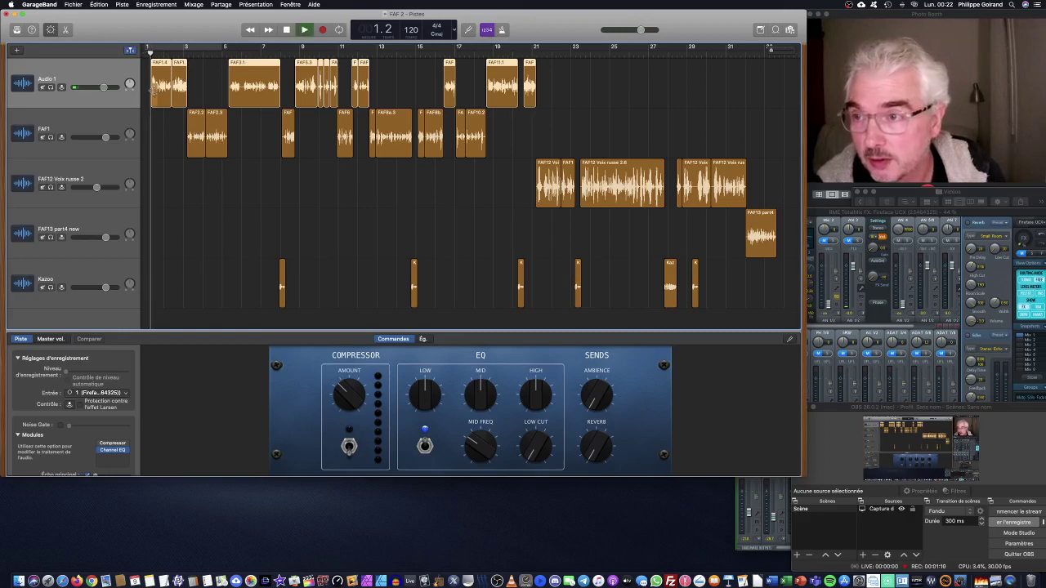
mouse_move(102, 89)
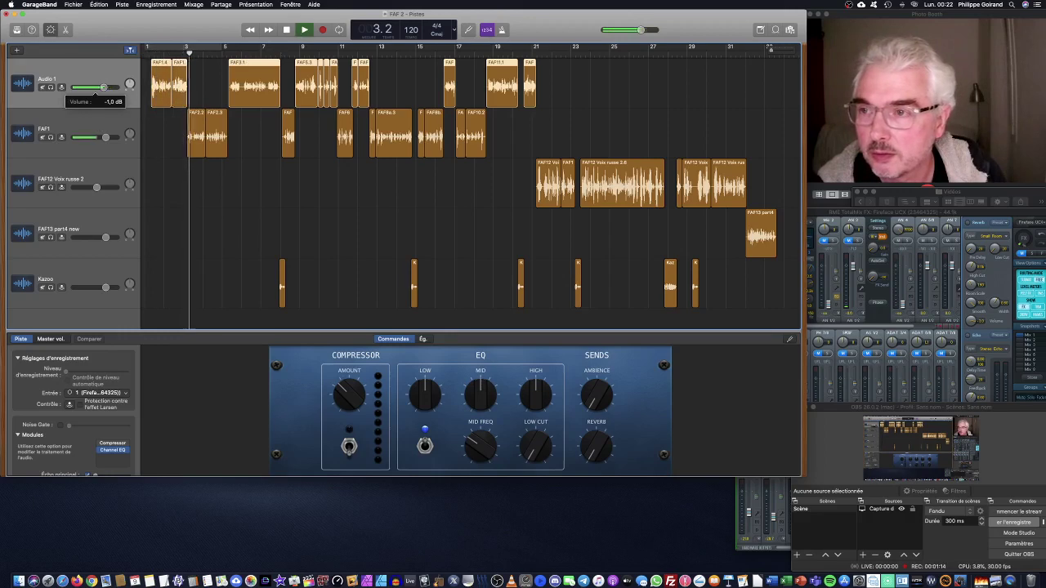
mouse_move(105, 137)
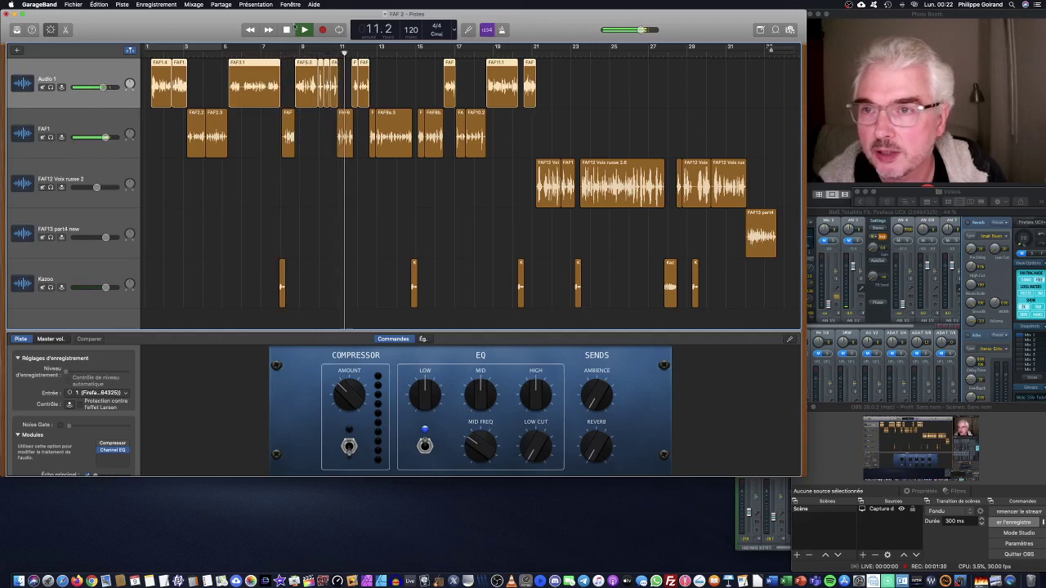
click(288, 29)
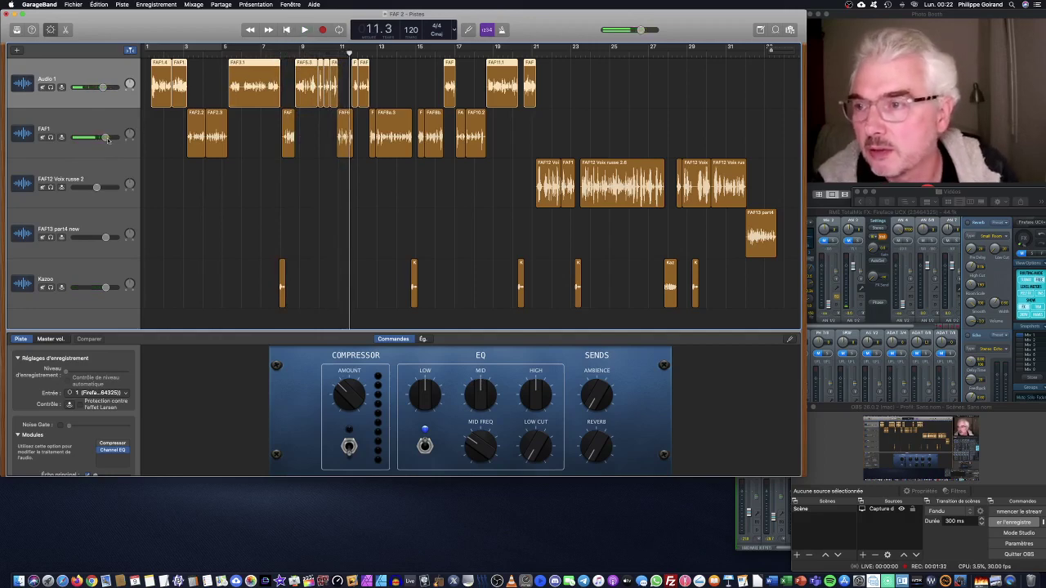
mouse_move(107, 140)
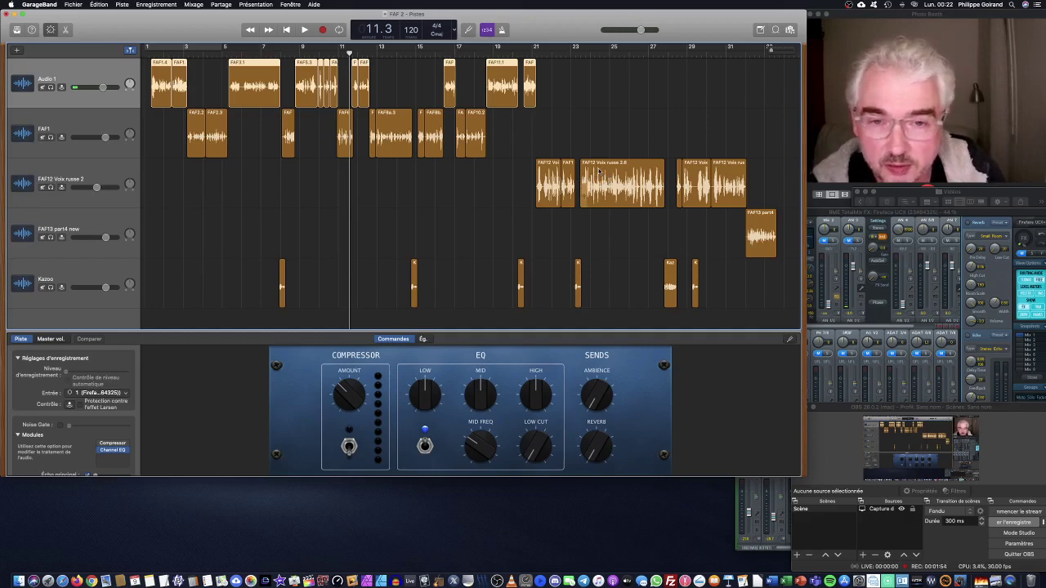
- Play from about bar 19 to bar 30 while slightly lowering the FAF12 Voix russe 2 track's volume, then stop
click(87, 179)
mouse_move(96, 188)
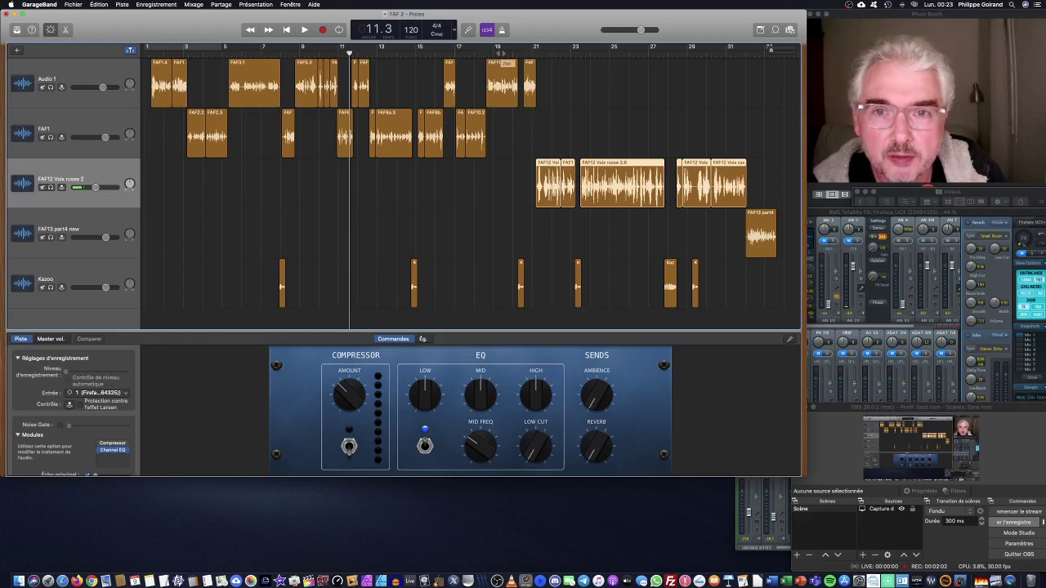
click(500, 54)
key(space)
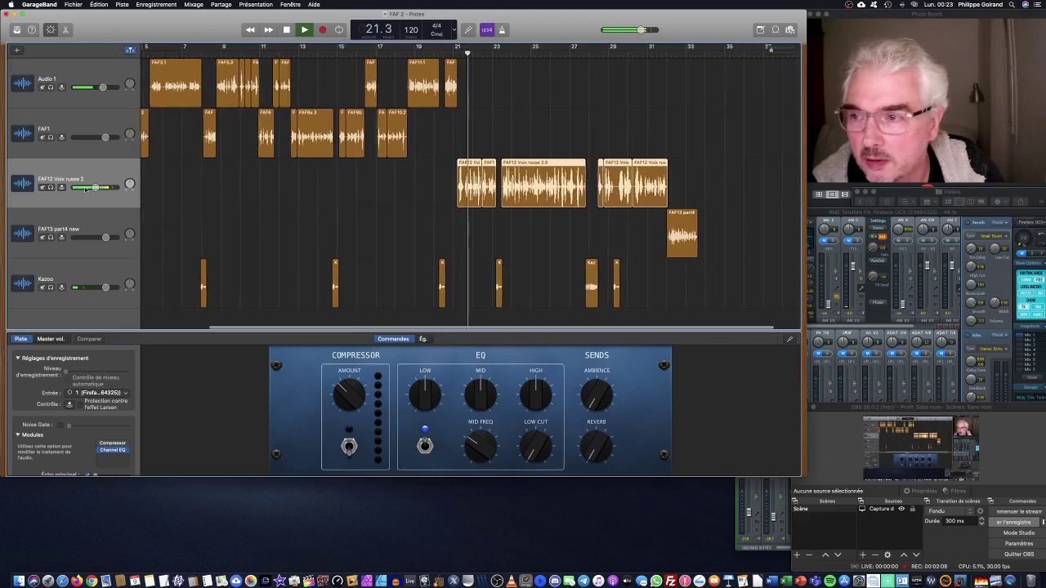
mouse_move(95, 188)
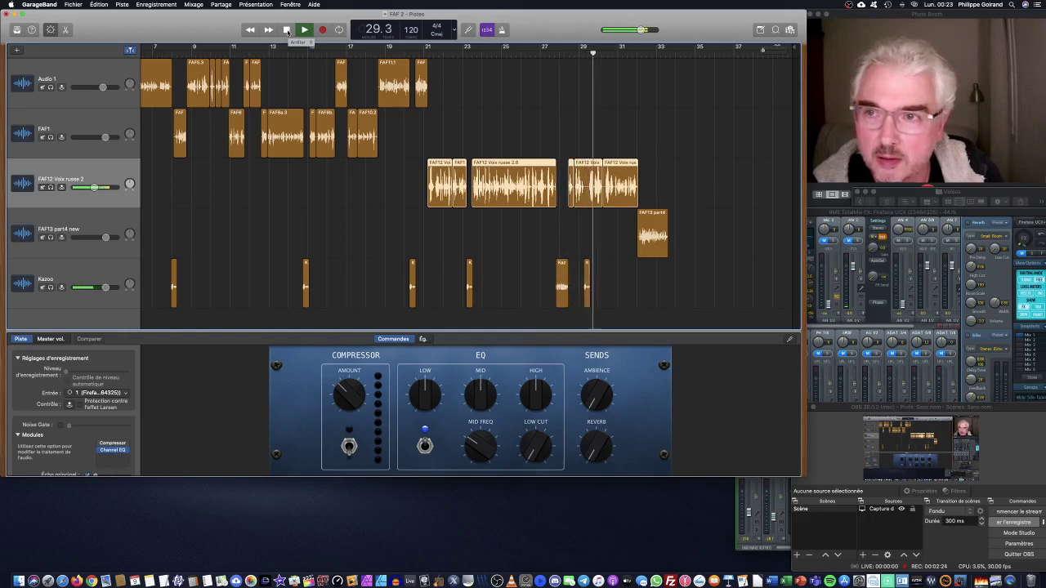
click(287, 31)
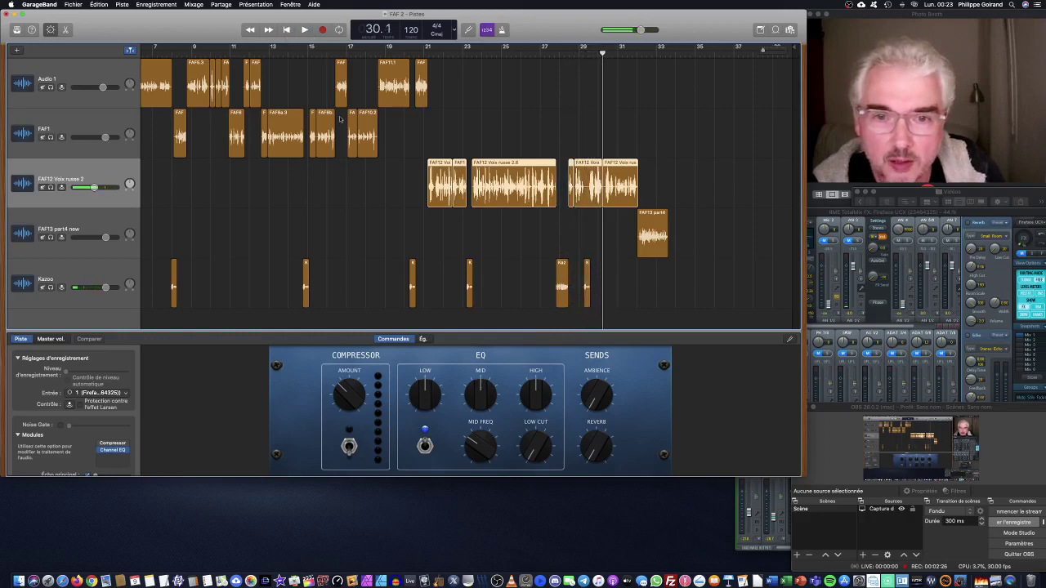
- Pan the Audio 1 and FAF1 tracks slightly off-centre
scroll(376, 178, left, 3)
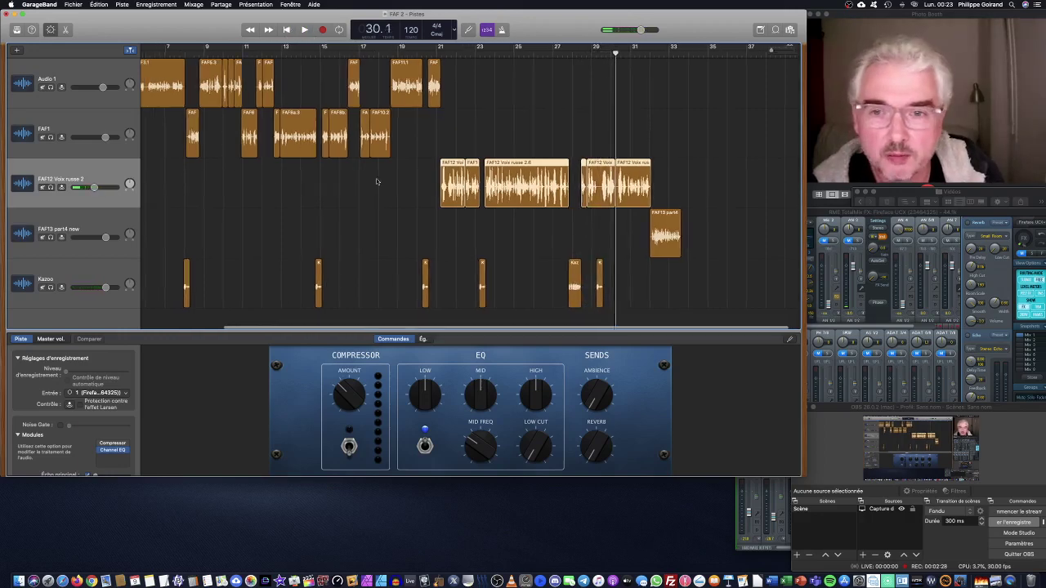
scroll(336, 180, left, 5)
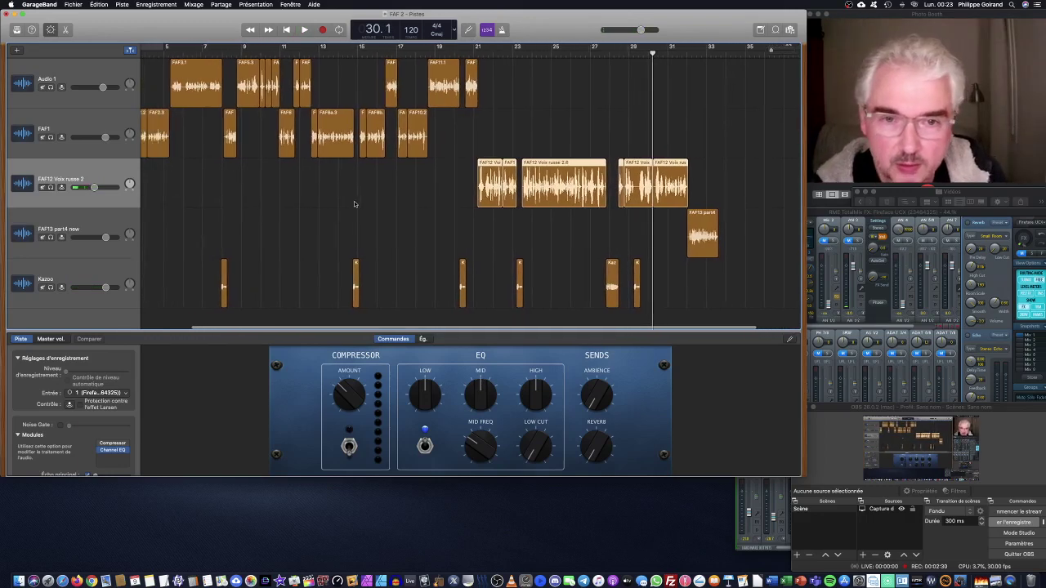
scroll(354, 203, left, 5)
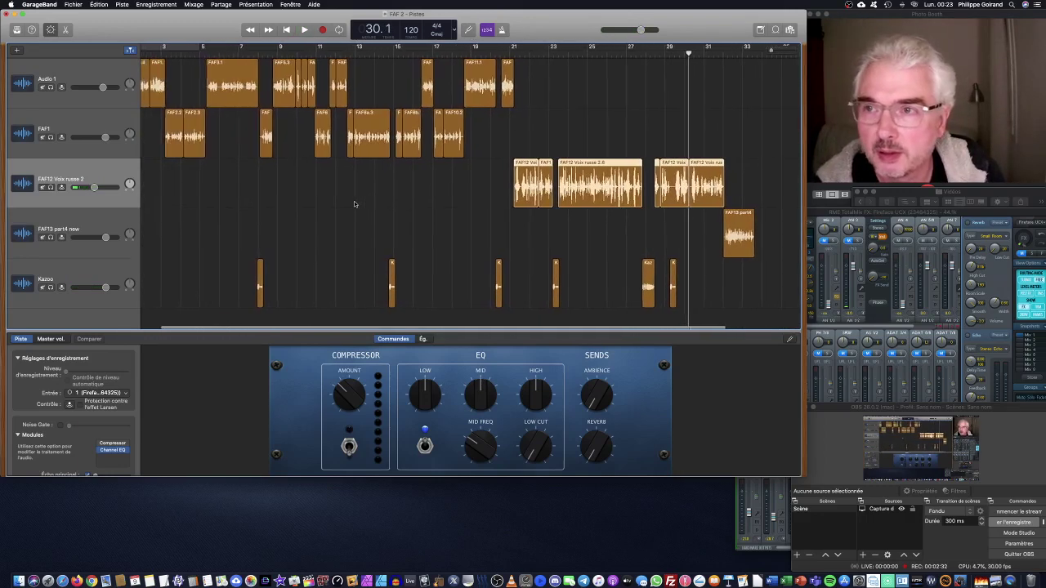
scroll(355, 203, left, 1)
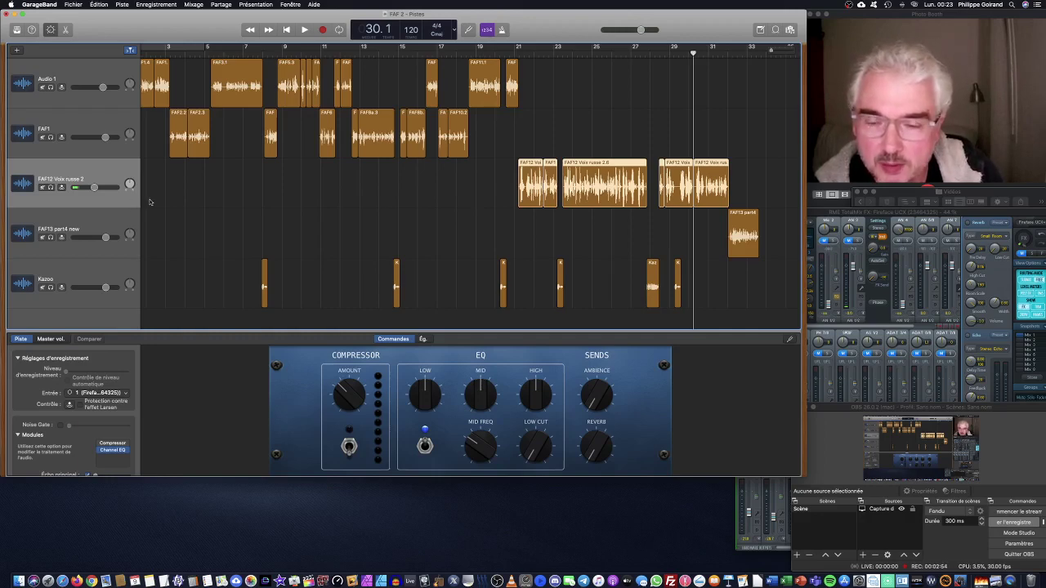
scroll(268, 197, left, 2)
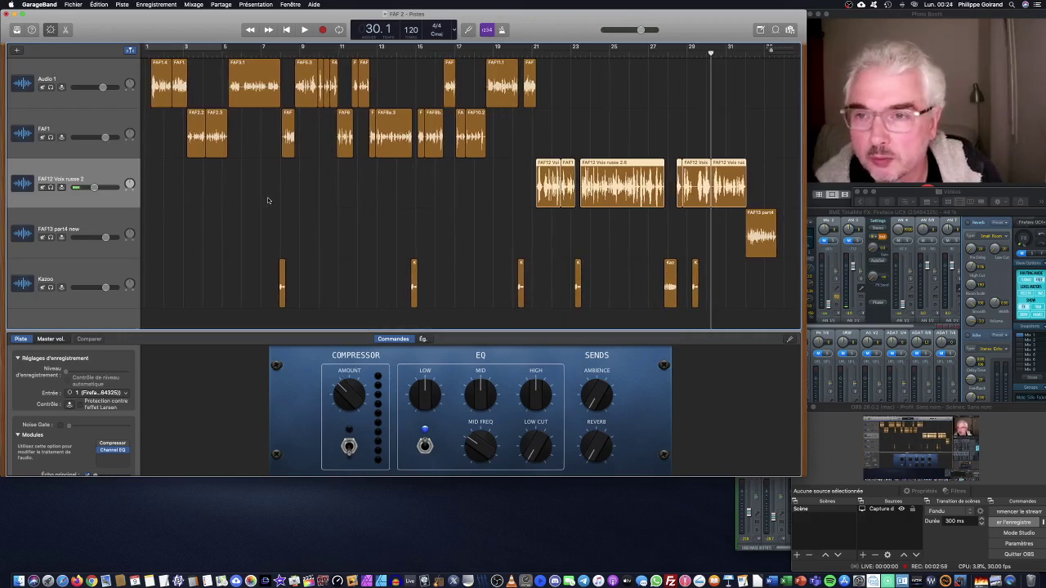
click(97, 71)
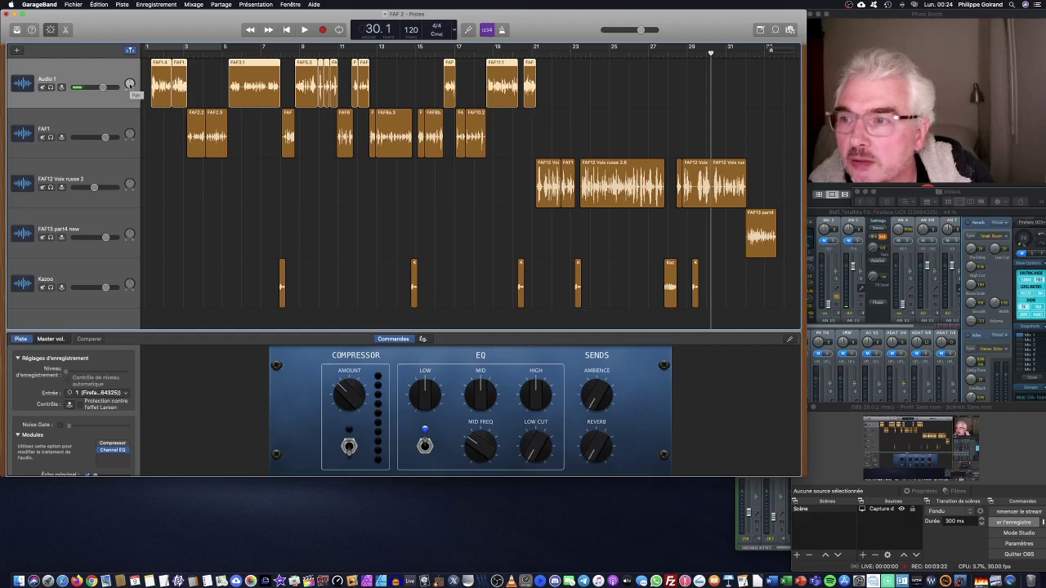
click(130, 85)
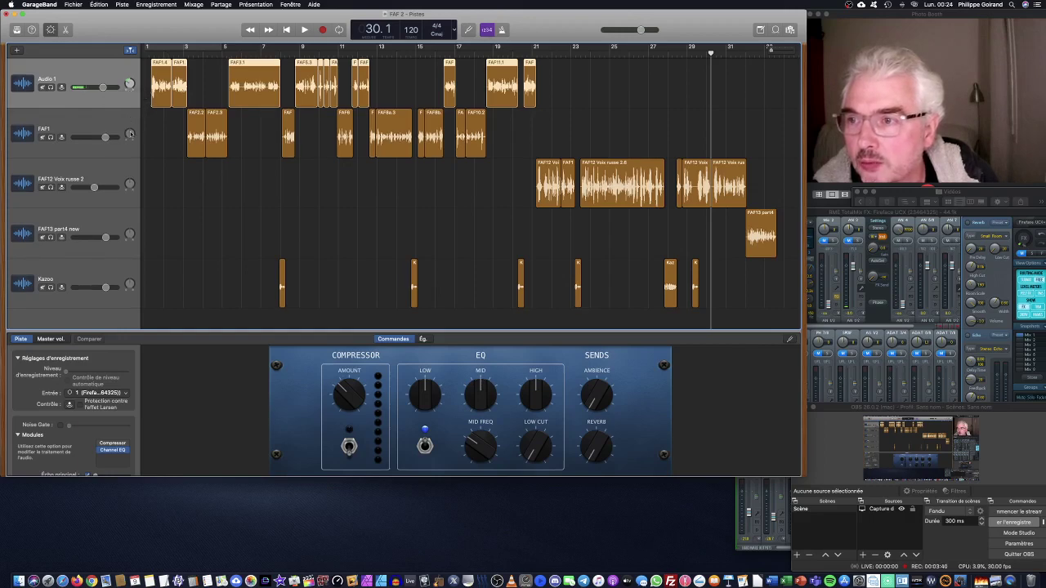
mouse_move(129, 134)
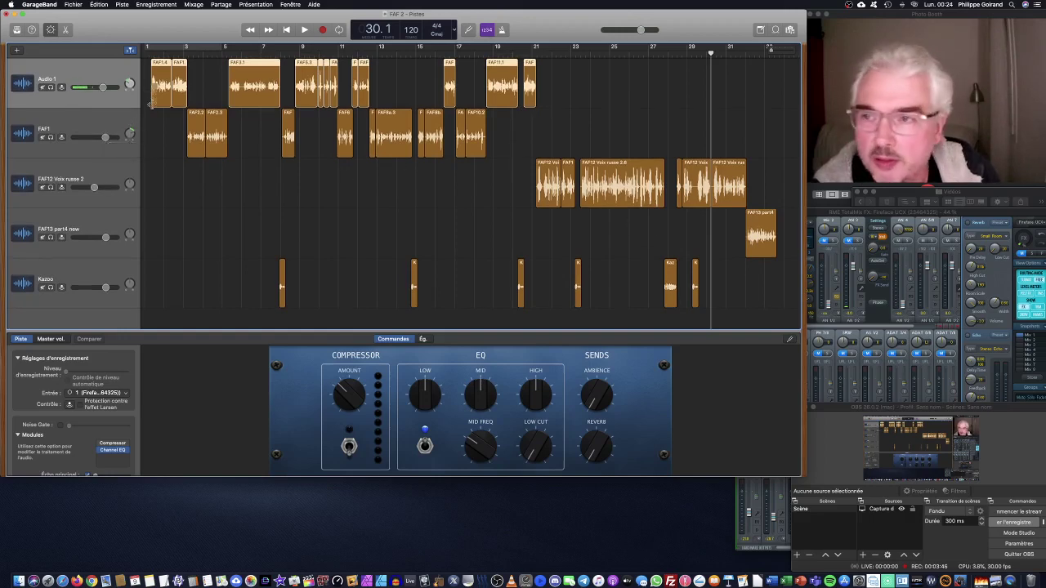
- Listen to the panned voices from bar 1 to about bar 4, then stop and return the playhead to the start
click(147, 54)
key(space)
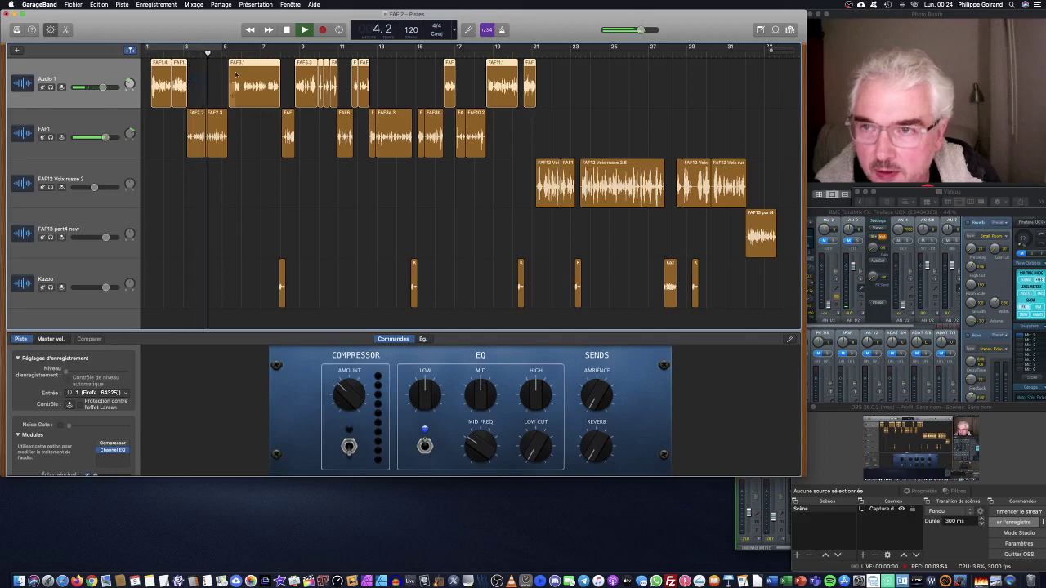
click(286, 30)
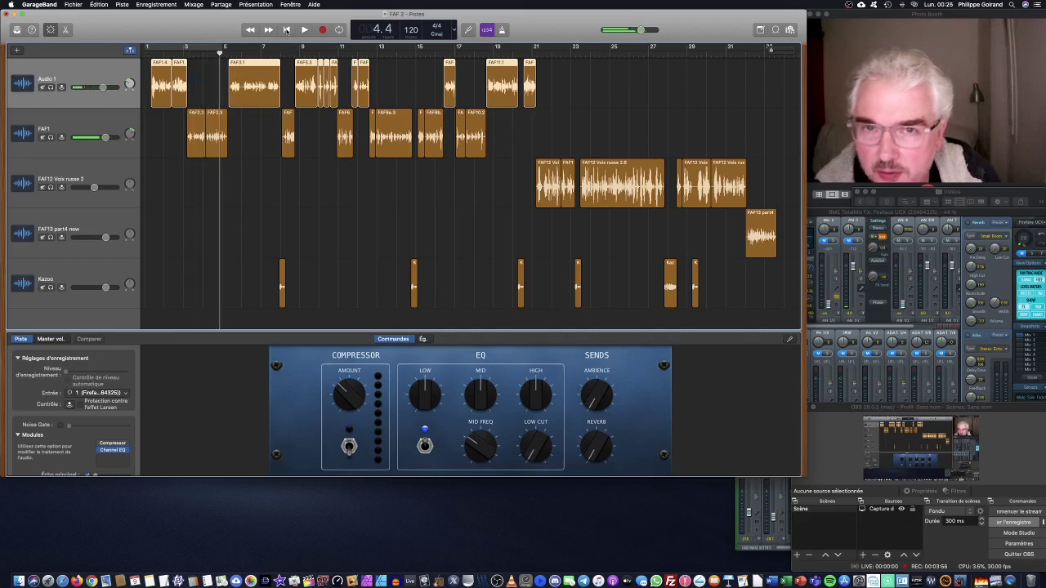
click(286, 30)
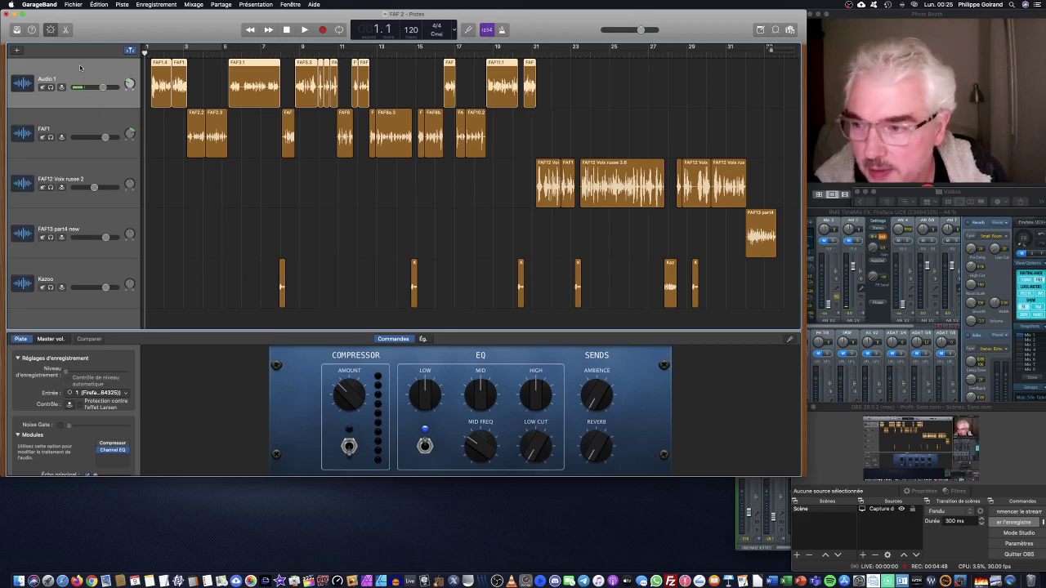
- Review the Audio 1 track's recording and plug-in settings, then show its equalizer
scroll(45, 419, down, 3)
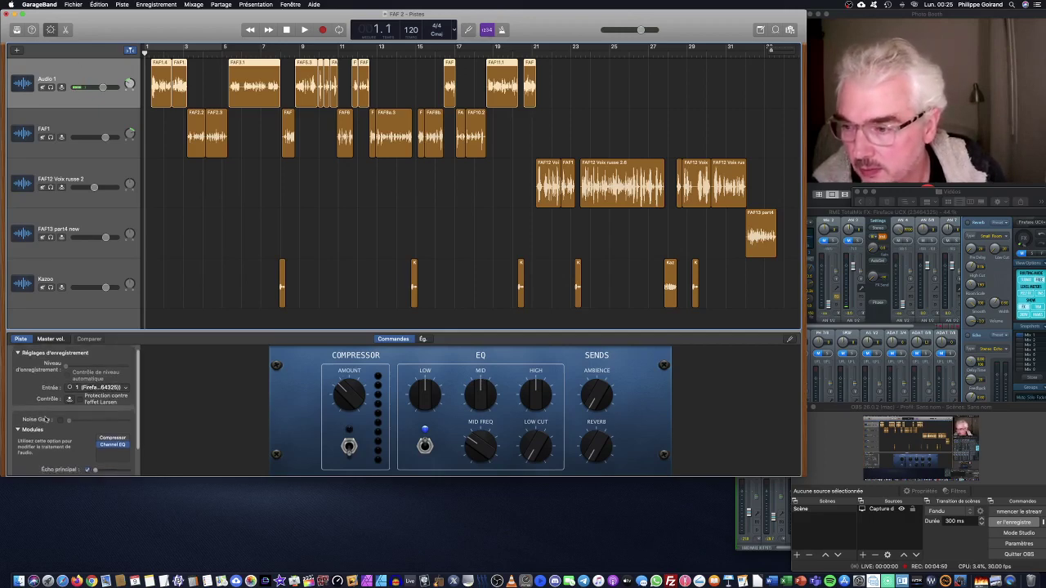
scroll(49, 410, up, 2)
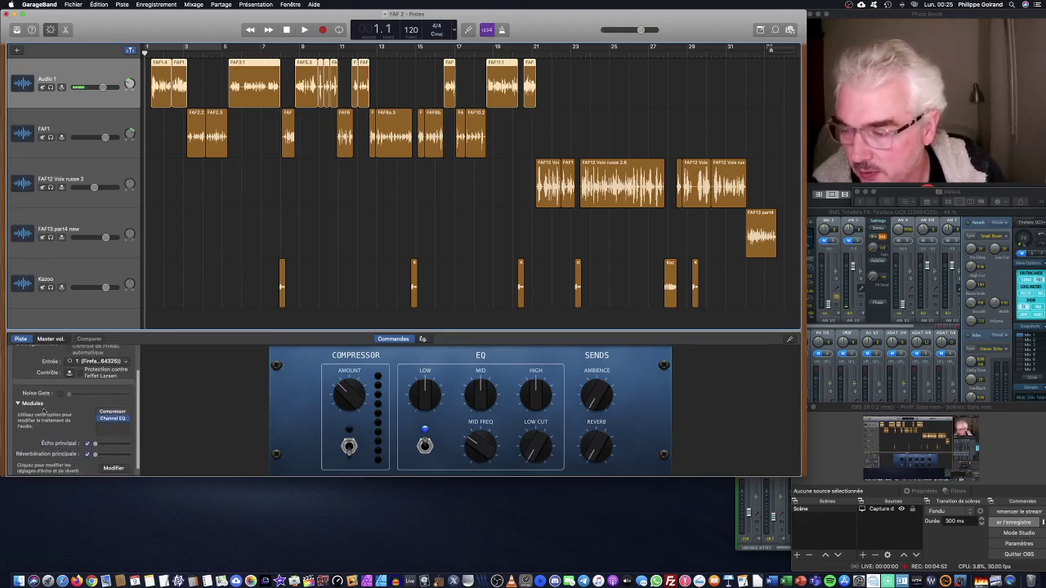
scroll(49, 409, up, 2)
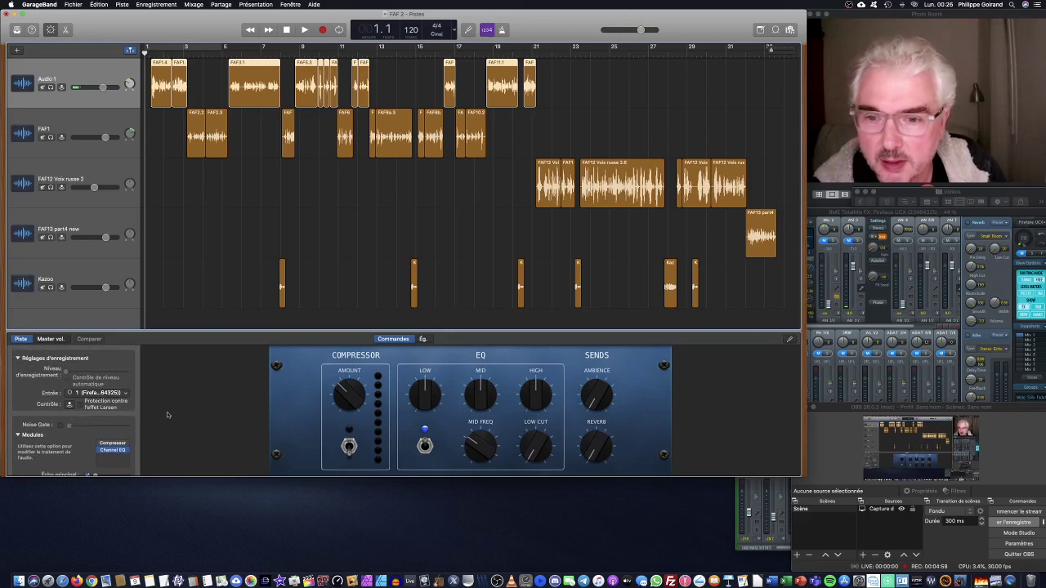
click(423, 340)
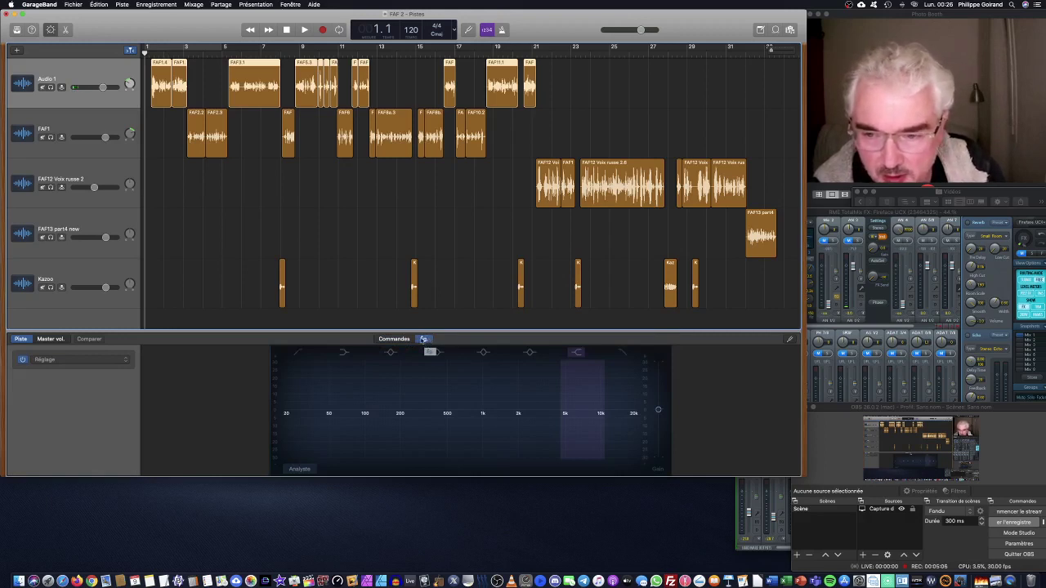
click(424, 339)
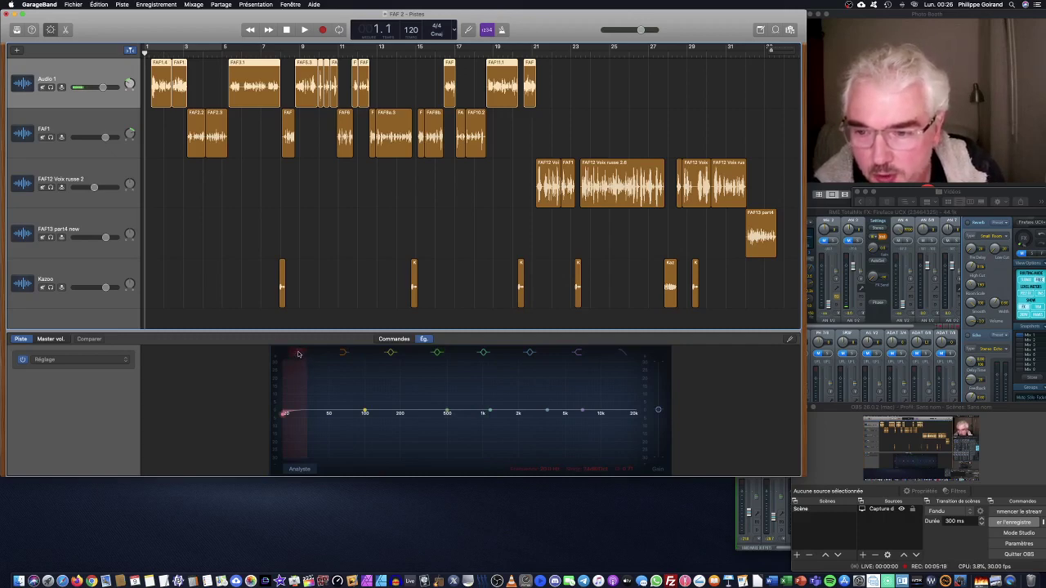
- Enable the low-cut band in the Audio 1 equalizer and raise its cutoff to about 50 Hz
click(283, 415)
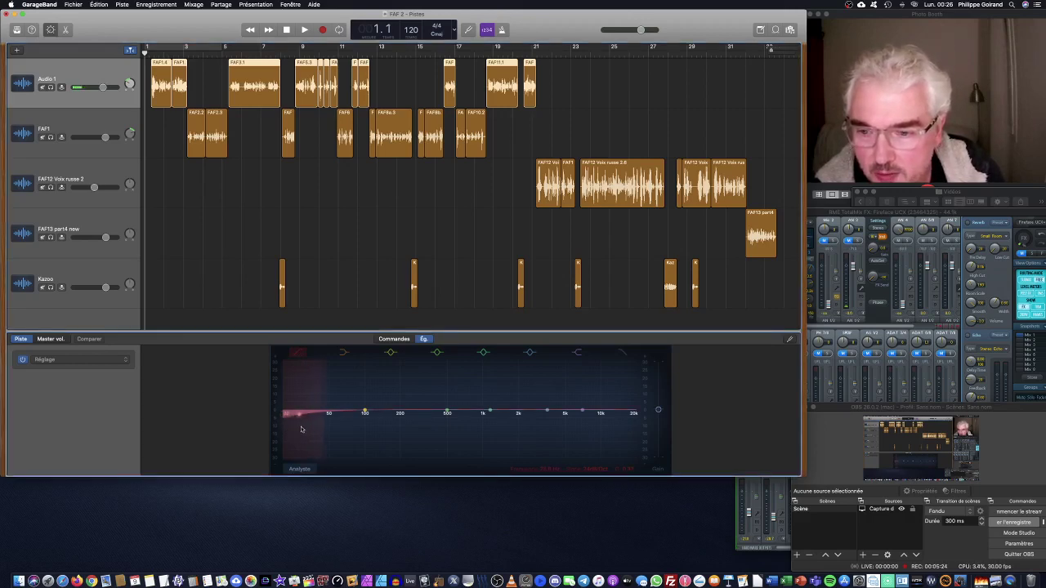
drag(289, 430, 319, 428)
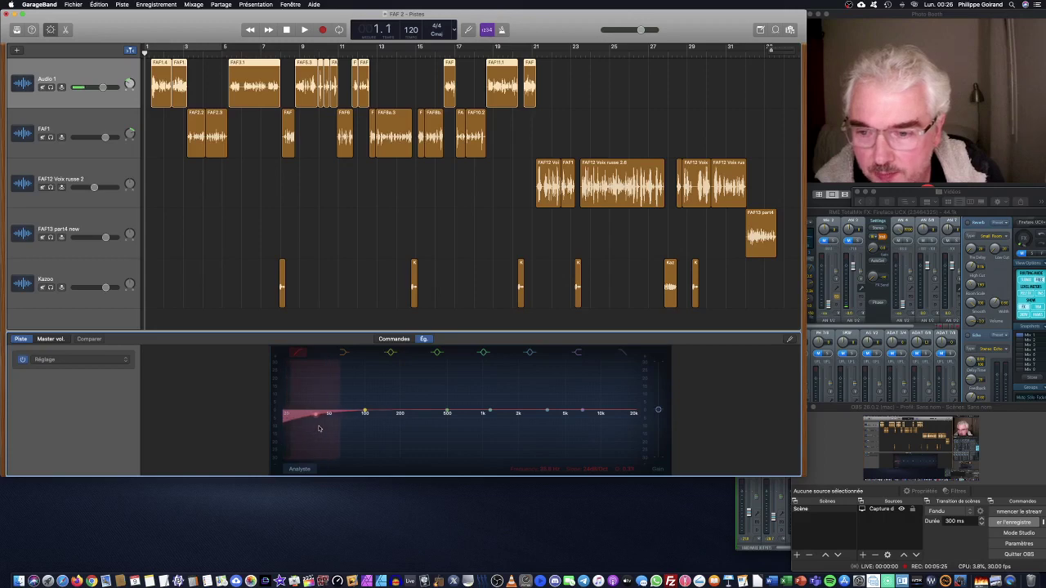
click(297, 355)
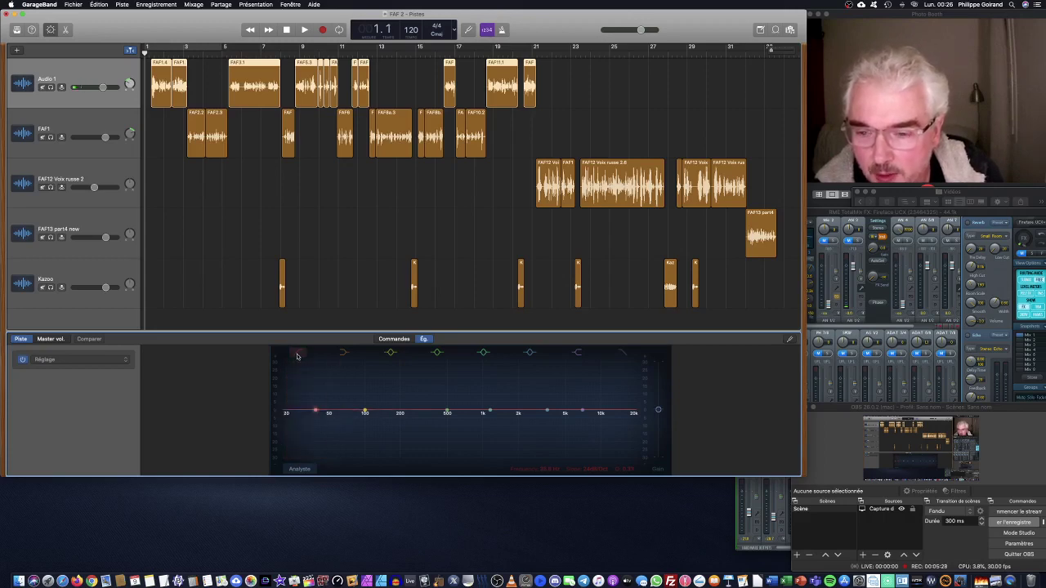
click(297, 356)
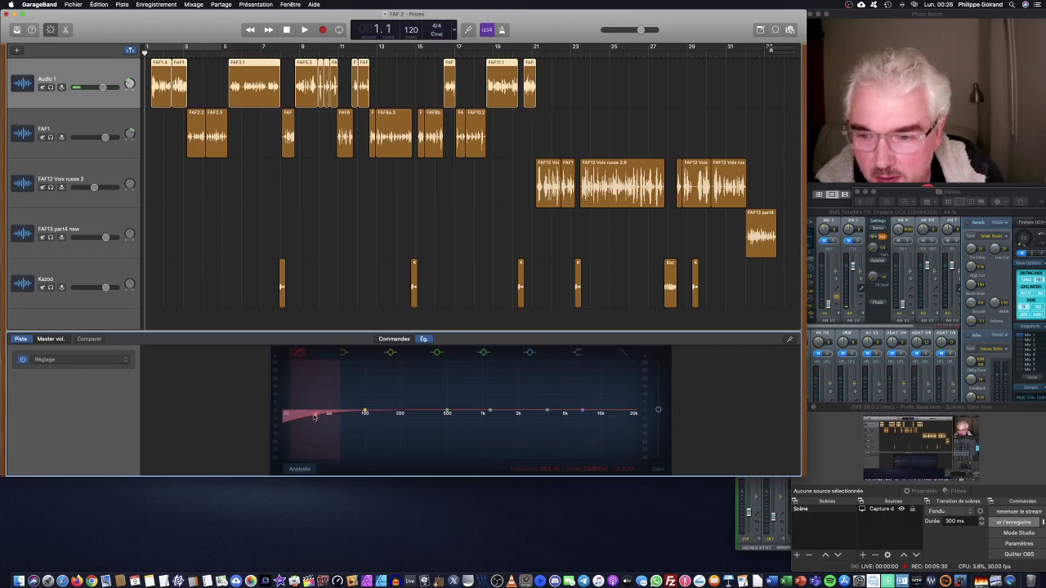
drag(318, 418, 331, 418)
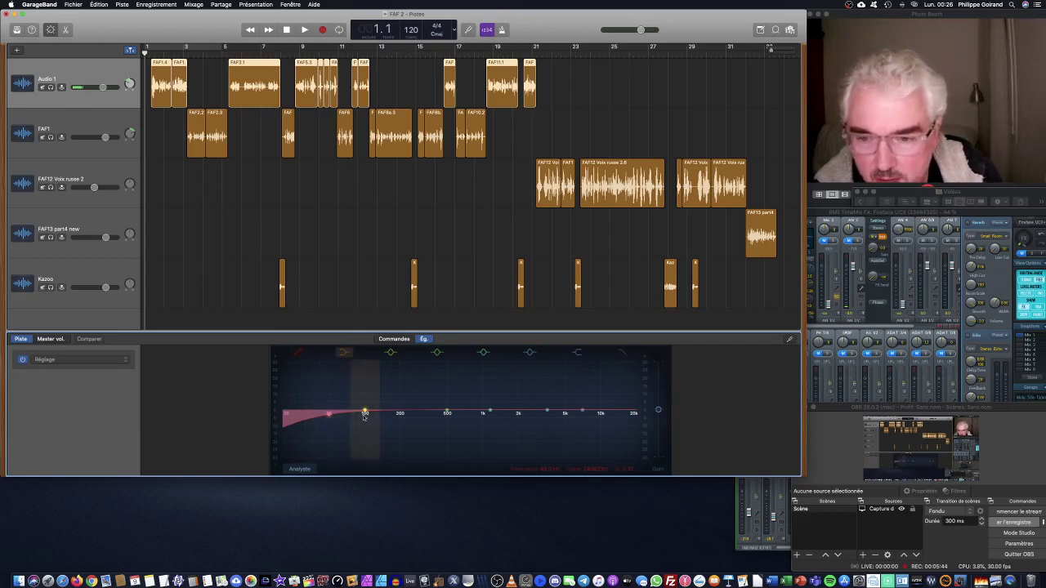
- Pull down the Audio 1 equalizer's low-shelf band at about 67 Hz, switch off the 500 Hz band and compare the curve without the low cut
drag(365, 417, 350, 421)
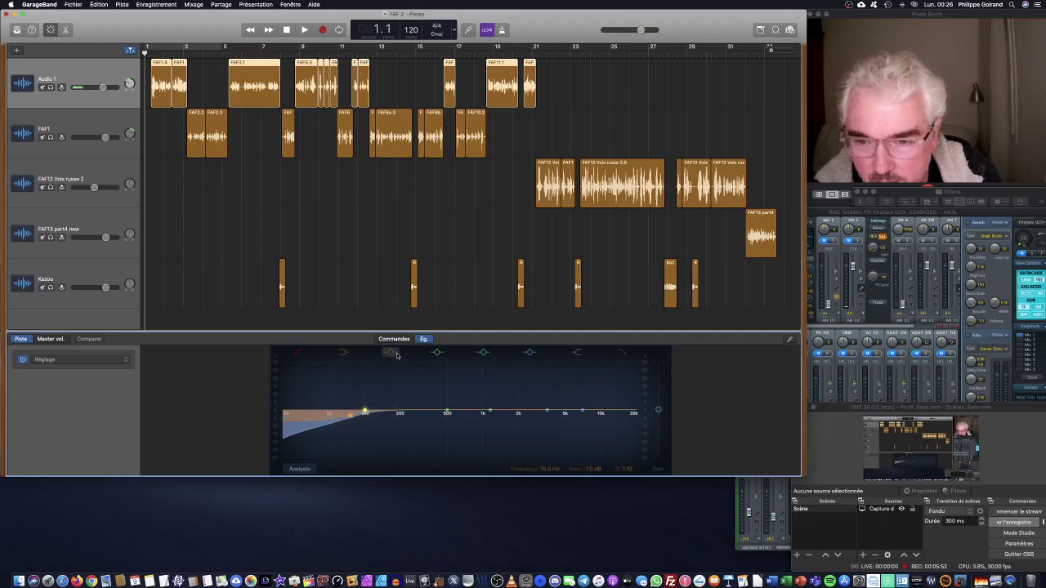
click(438, 353)
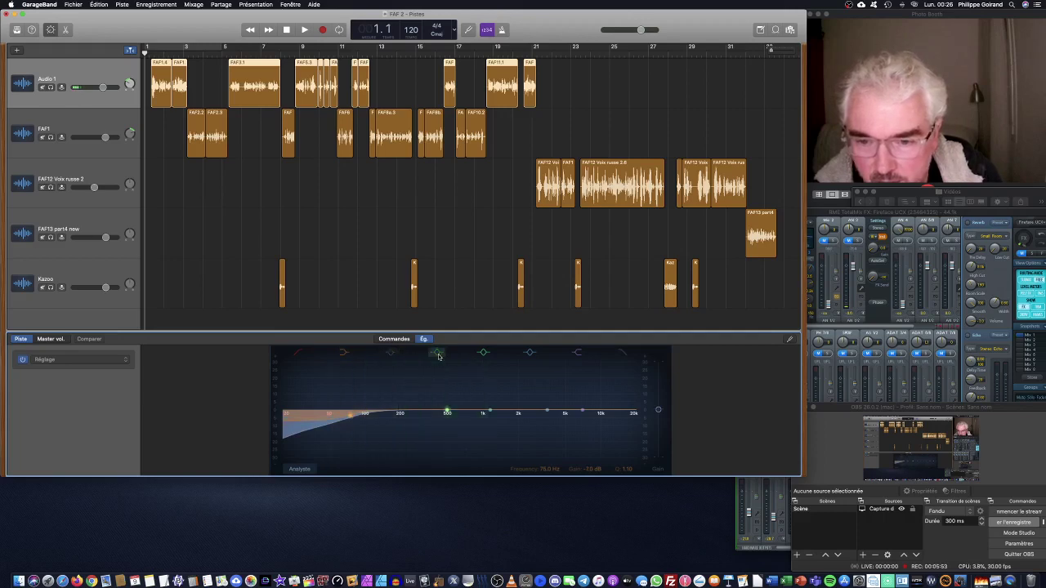
click(391, 354)
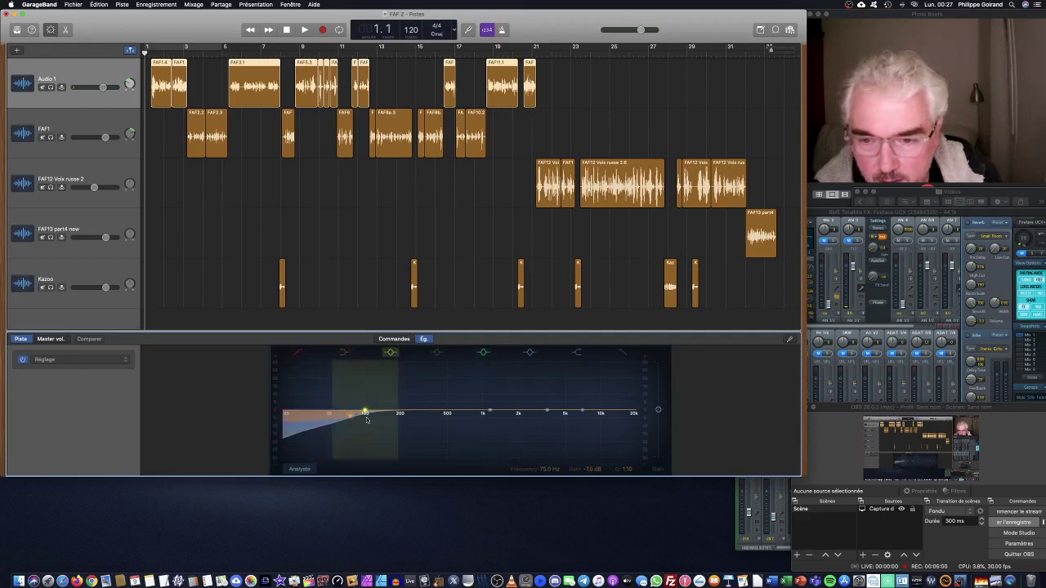
drag(352, 418, 344, 422)
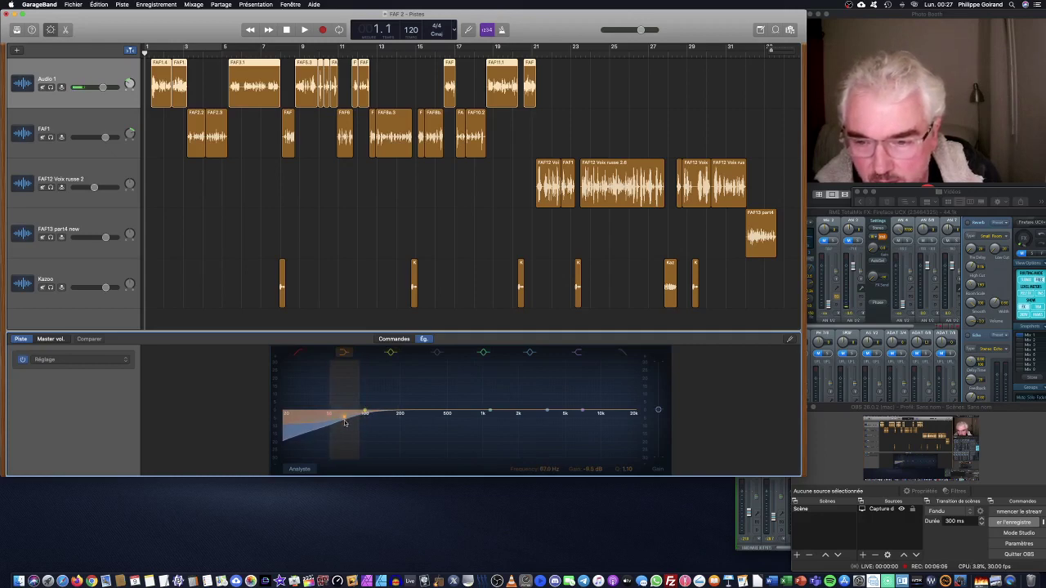
click(298, 353)
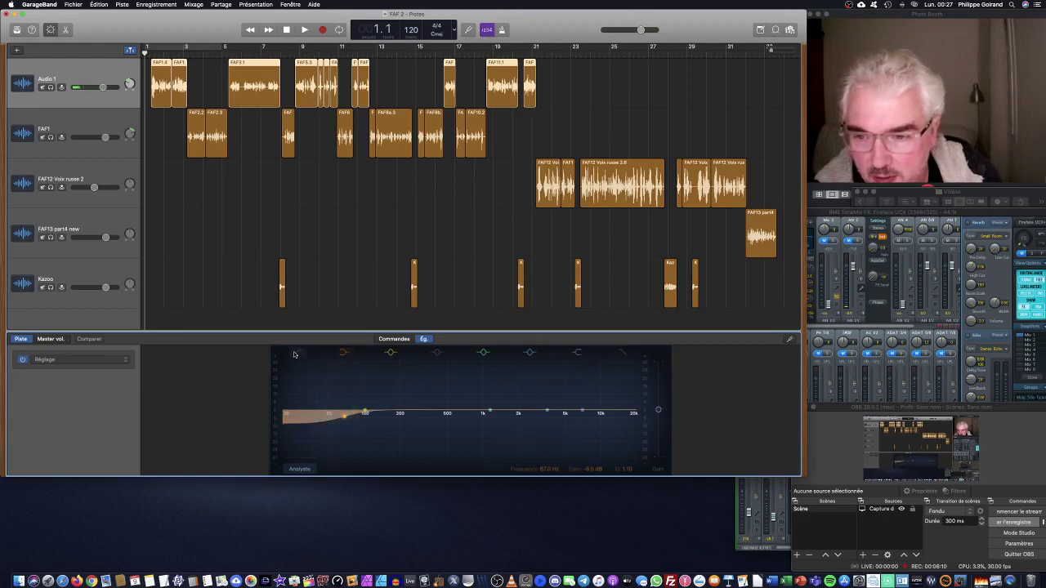
click(299, 353)
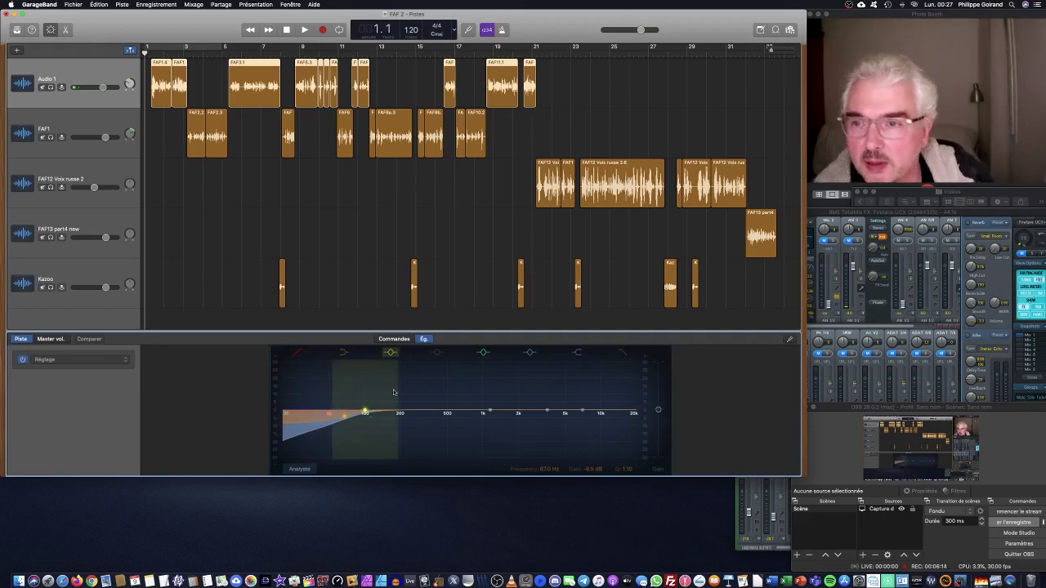
- Solo the Audio 1 track and listen to the equalized voice from the start to about bar 6
click(51, 88)
key(space)
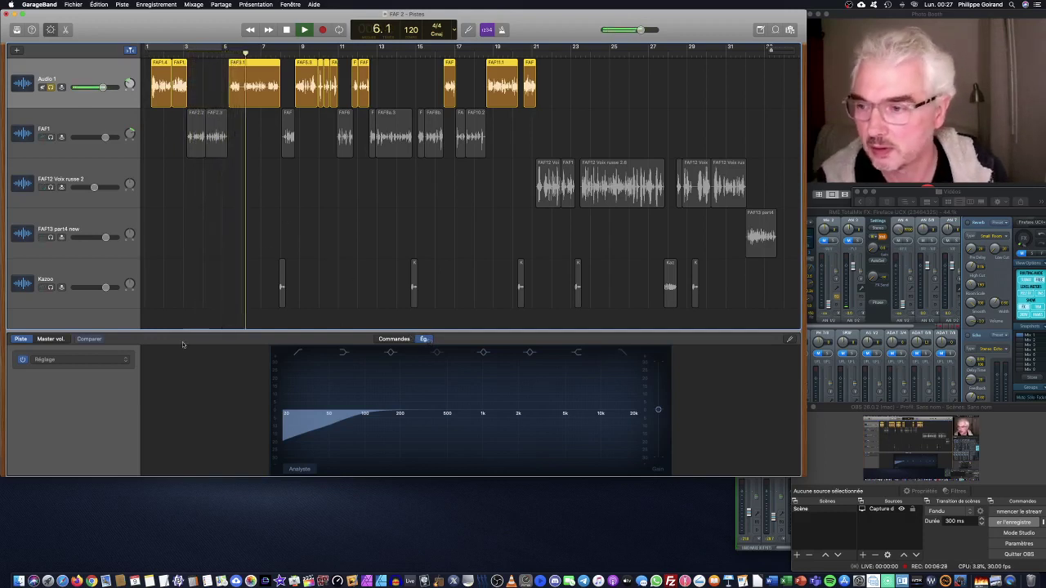
key(space)
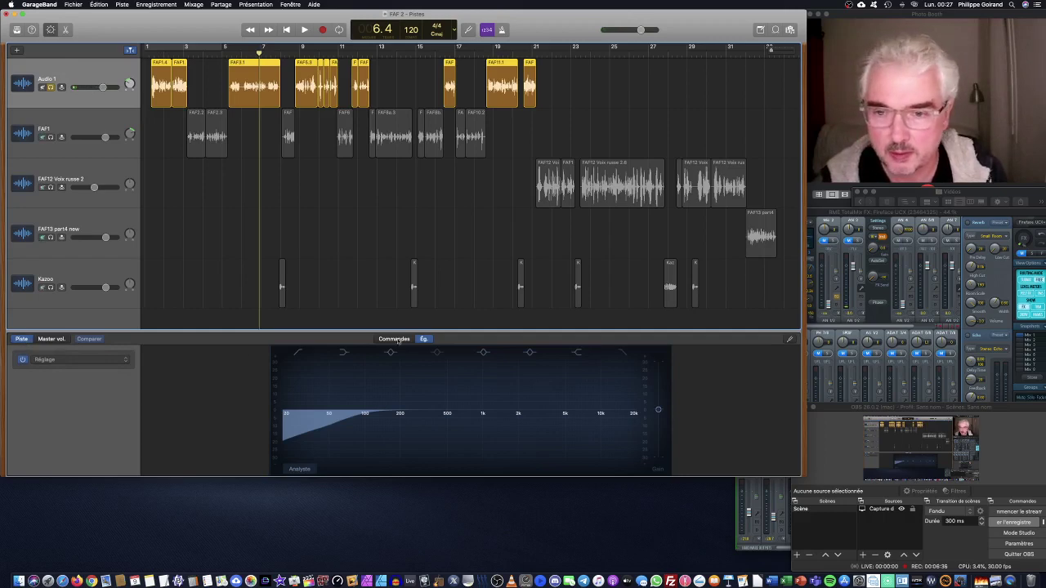
- Review the Audio 1 track's plug-in settings, opening the Channel EQ window and closing it again
click(394, 339)
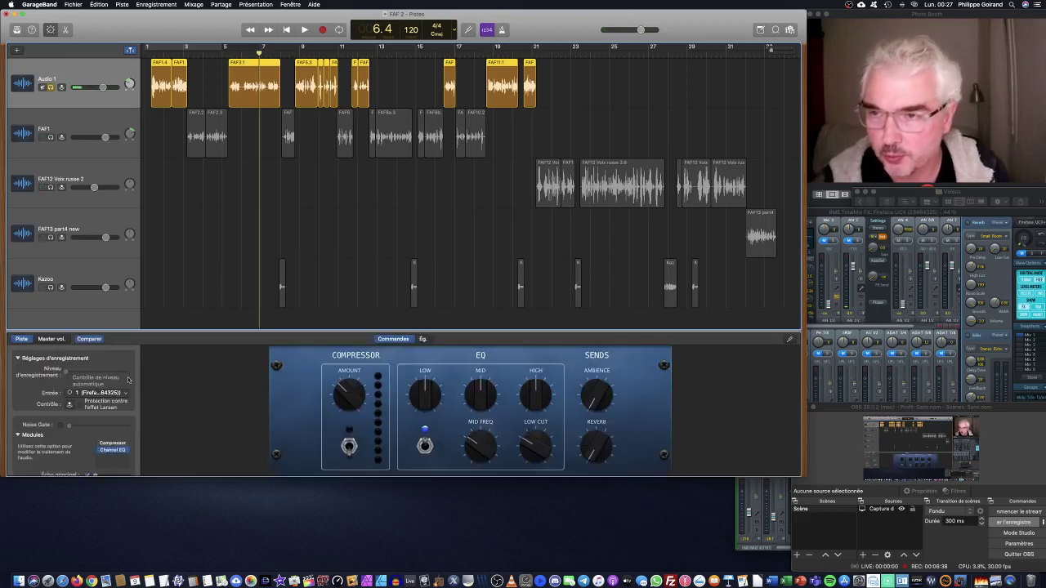
scroll(129, 417, down, 1)
scroll(129, 418, down, 3)
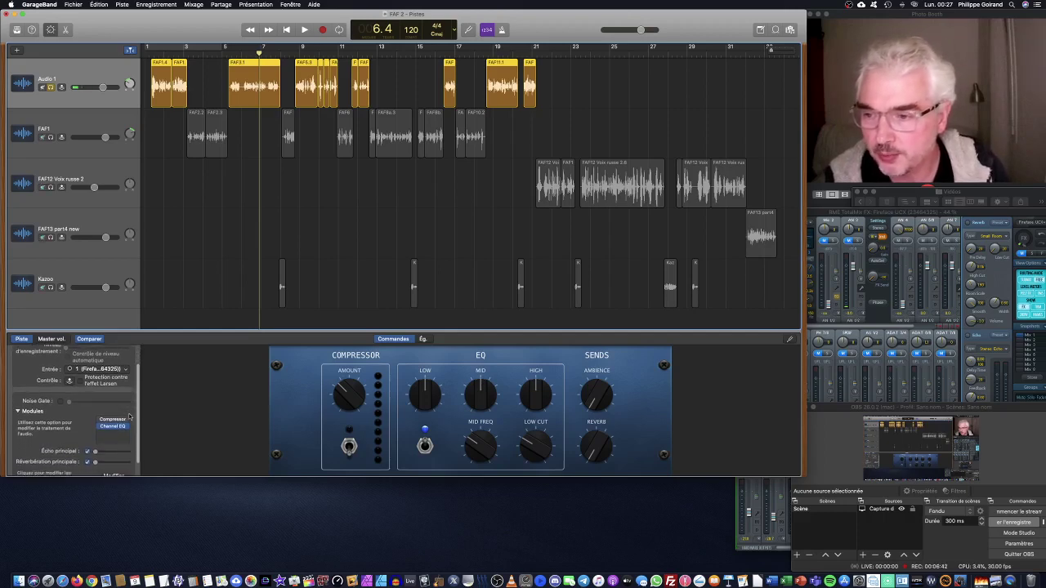
scroll(129, 417, up, 1)
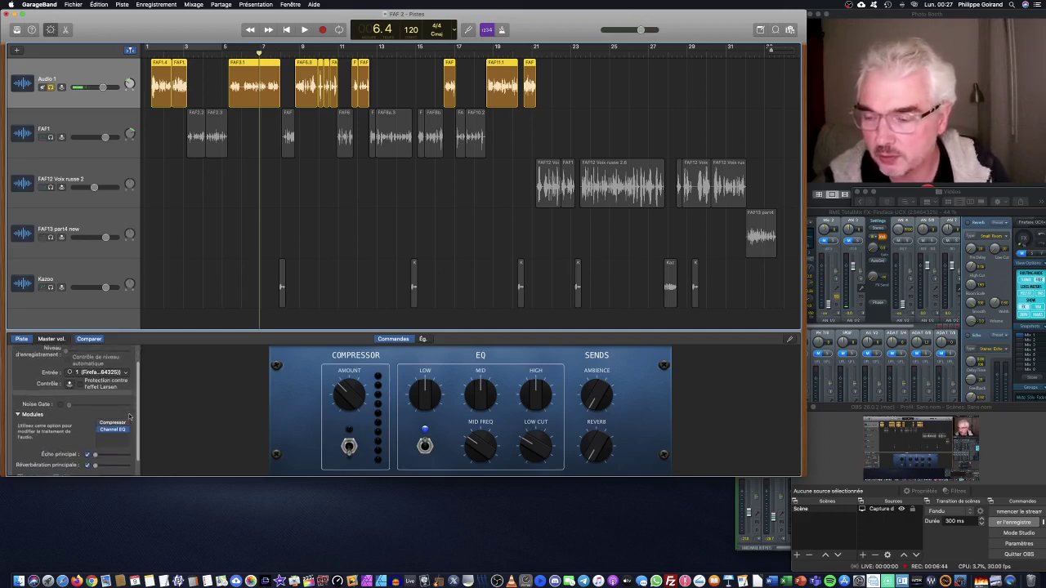
mouse_move(113, 433)
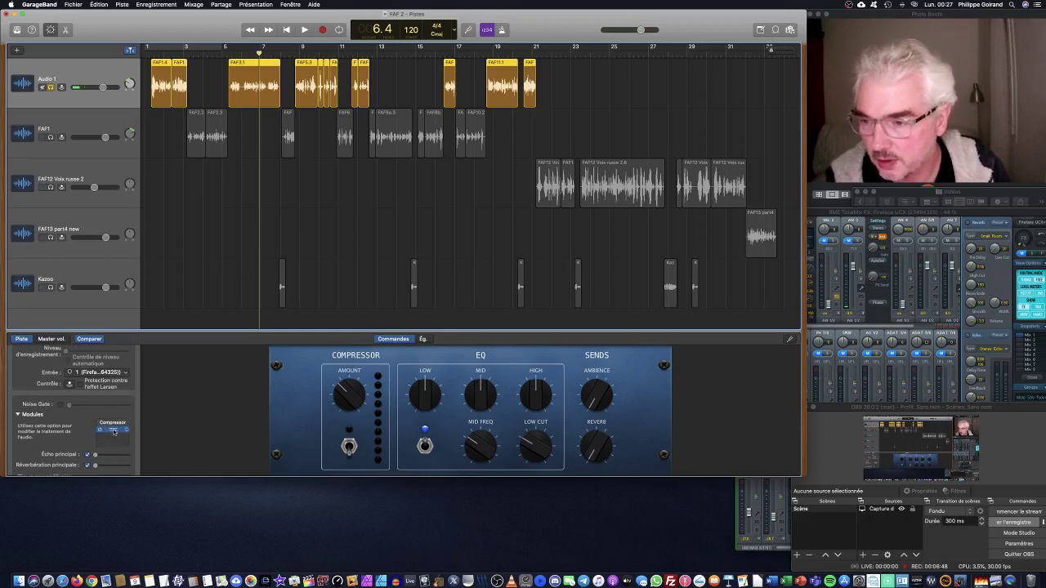
click(114, 431)
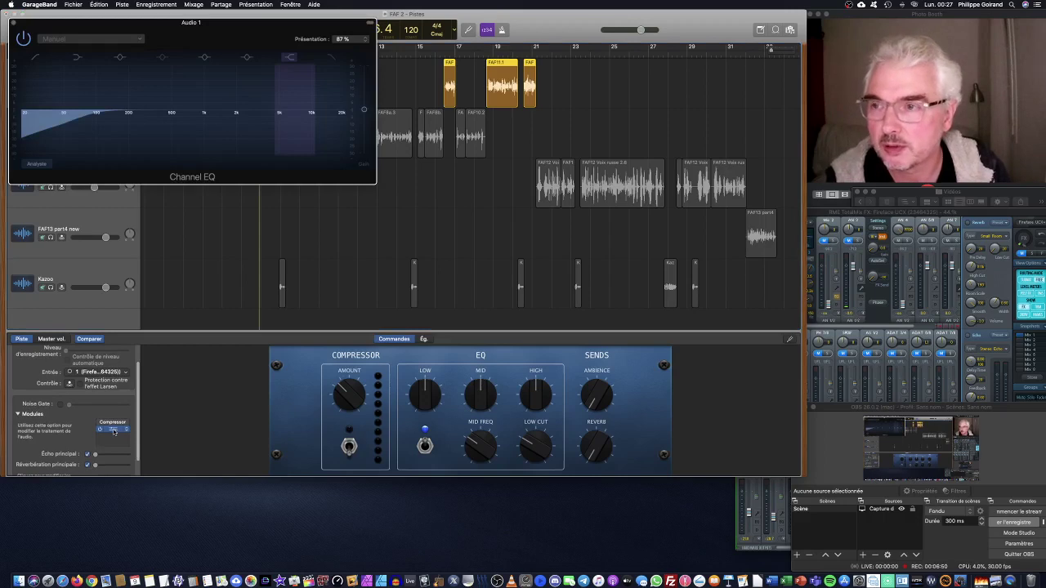
click(113, 430)
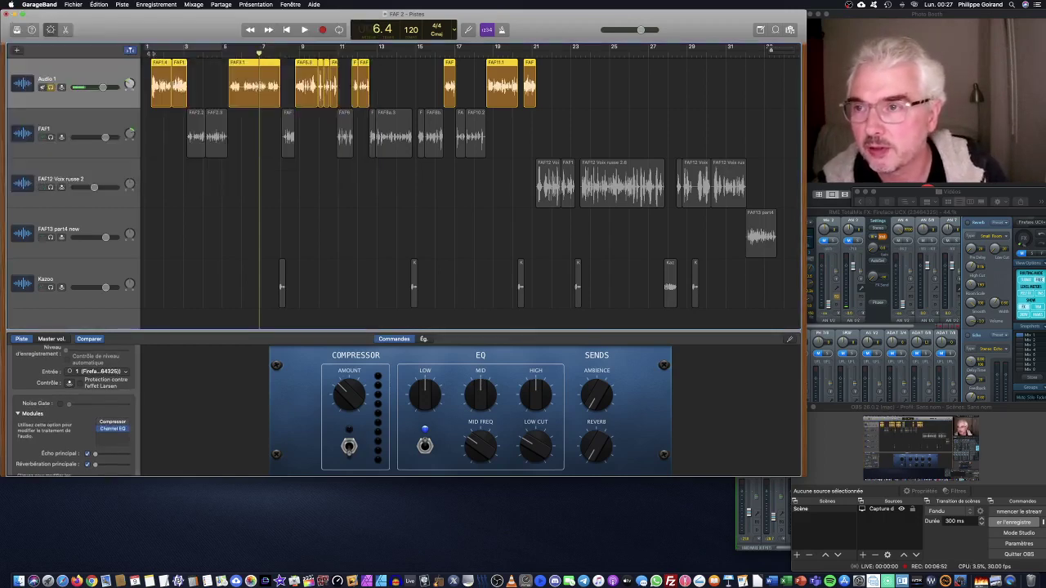
- Play the soloed Audio 1 track from bar 1 to about bar 11, toggling Channel EQ off and on to compare the sound
click(150, 51)
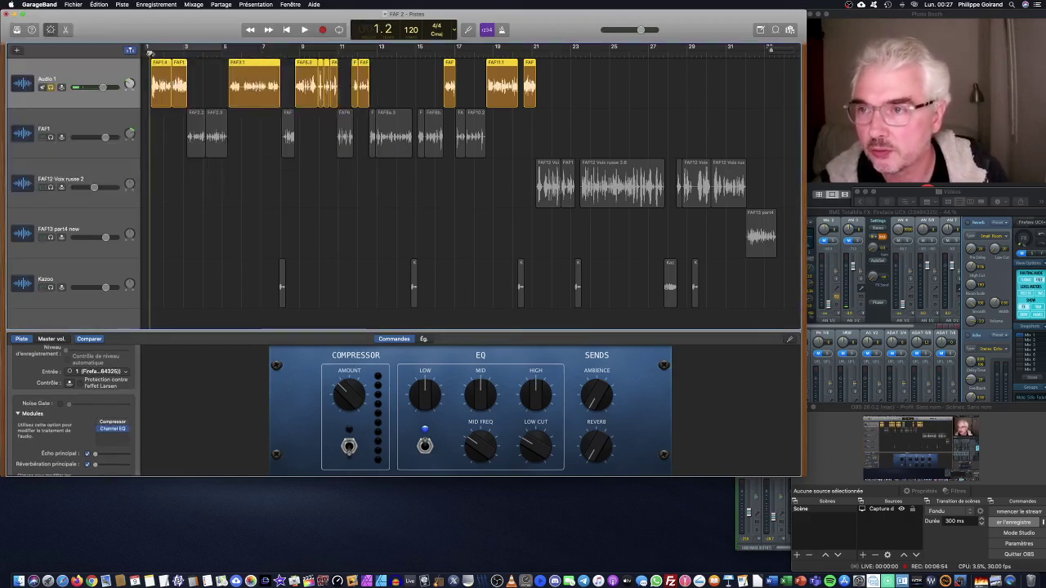
key(space)
click(100, 430)
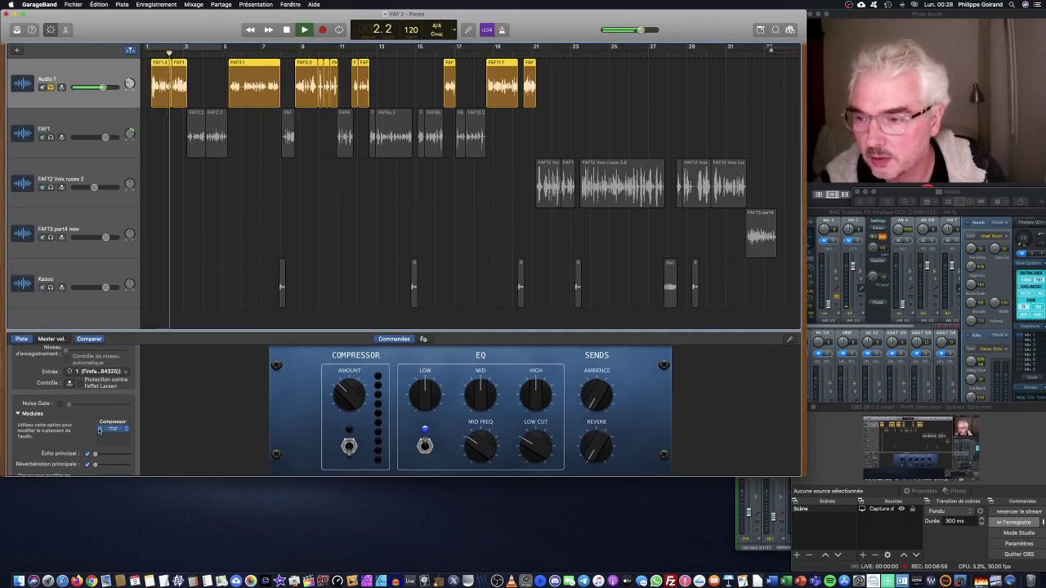
click(99, 430)
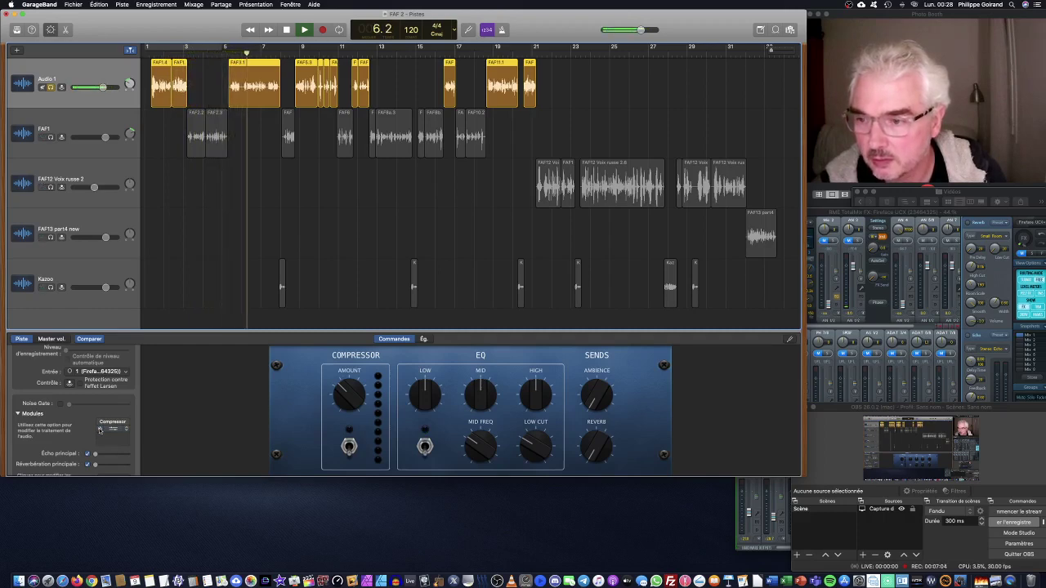
click(100, 430)
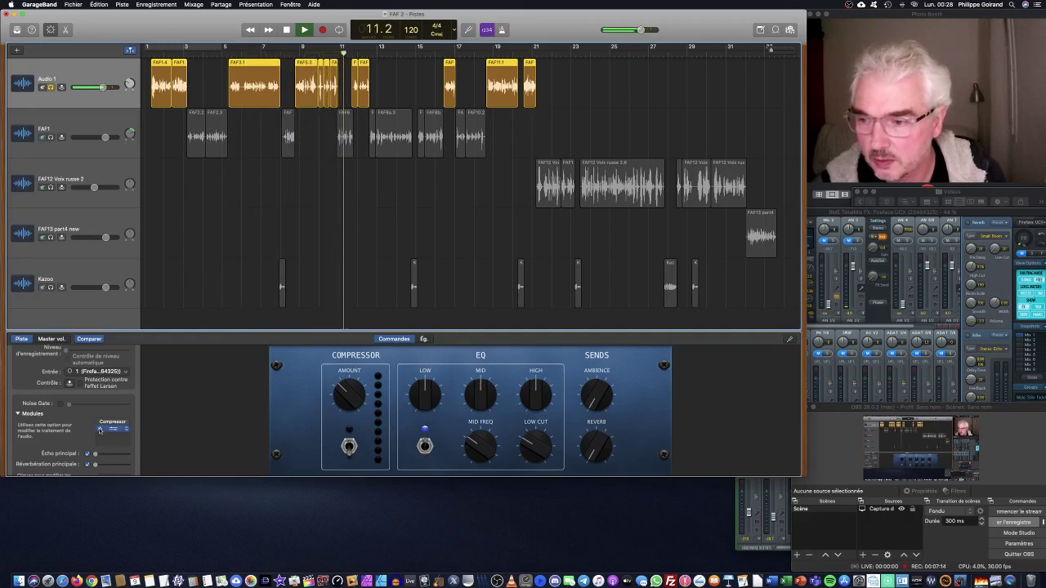
key(space)
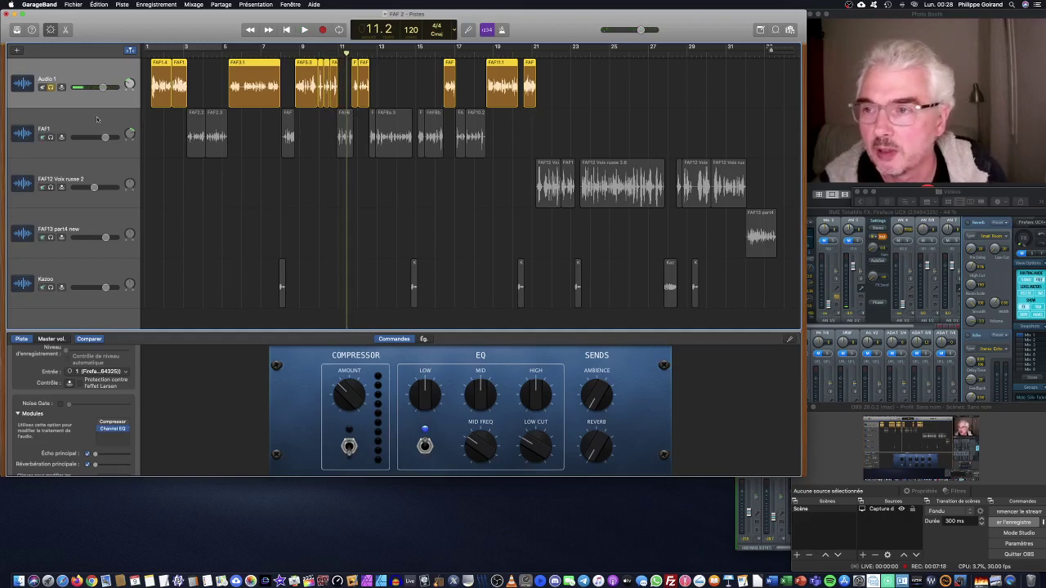
- Unsolo the Audio 1 track and move its equalizer's upper-mid band to about 1020 Hz with a gain of 0 dB
key(super+a)
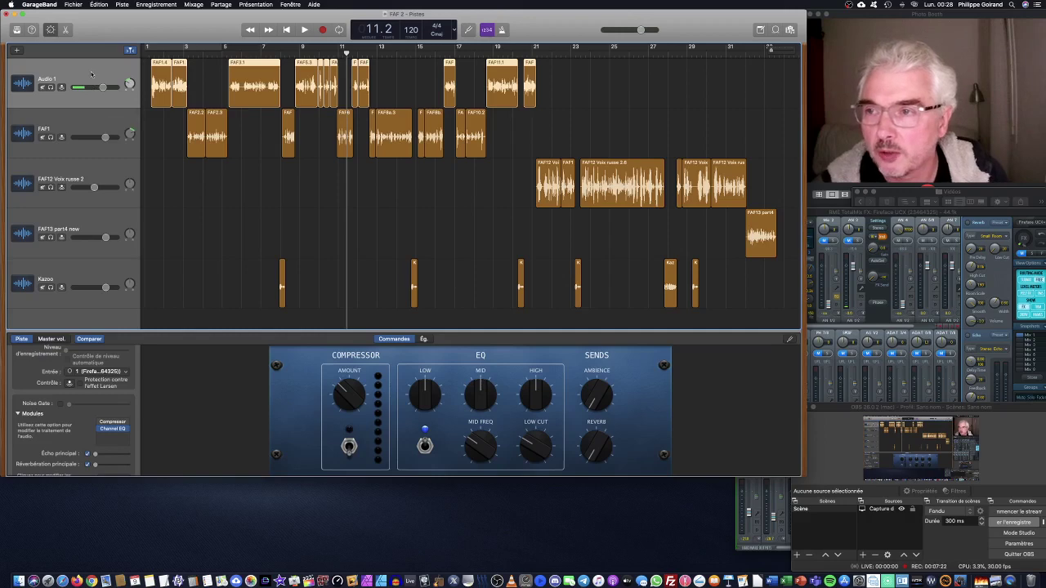
click(424, 340)
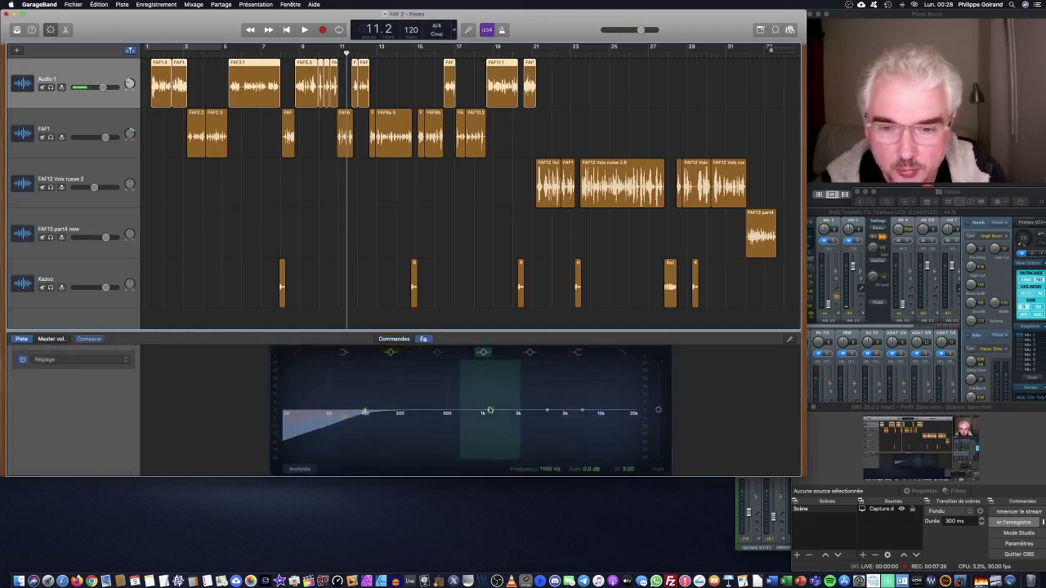
drag(489, 410, 483, 408)
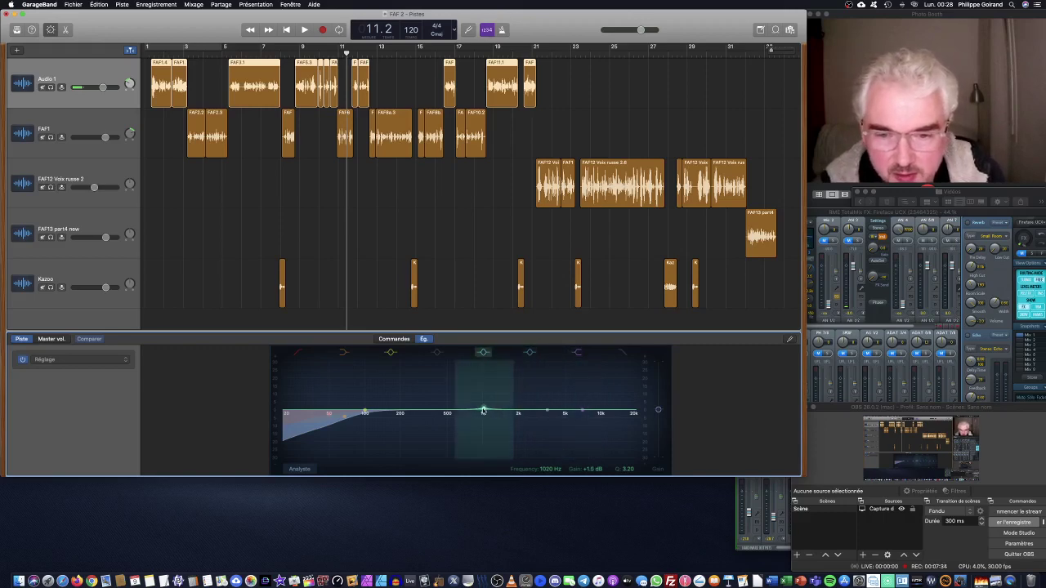
drag(484, 408, 483, 412)
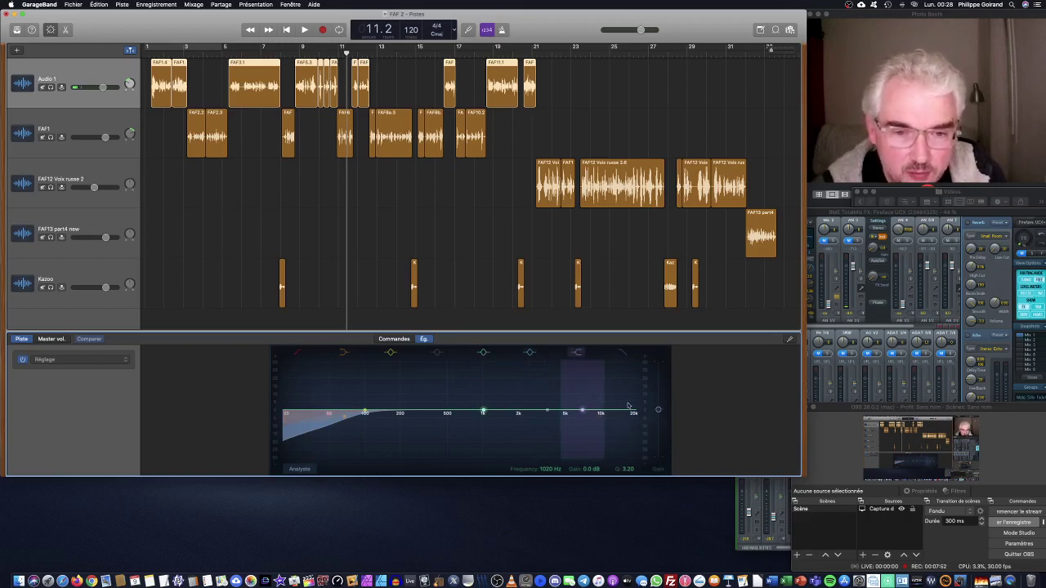
- Try a high-cut band at about 16000 Hz in the Audio 1 equalizer and switch it off again
click(623, 354)
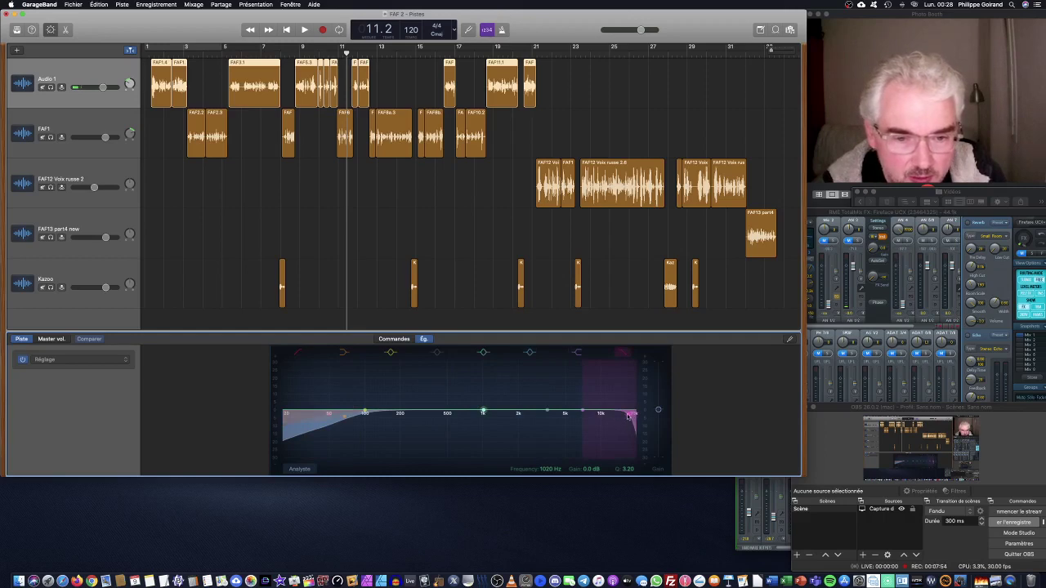
drag(629, 417, 621, 418)
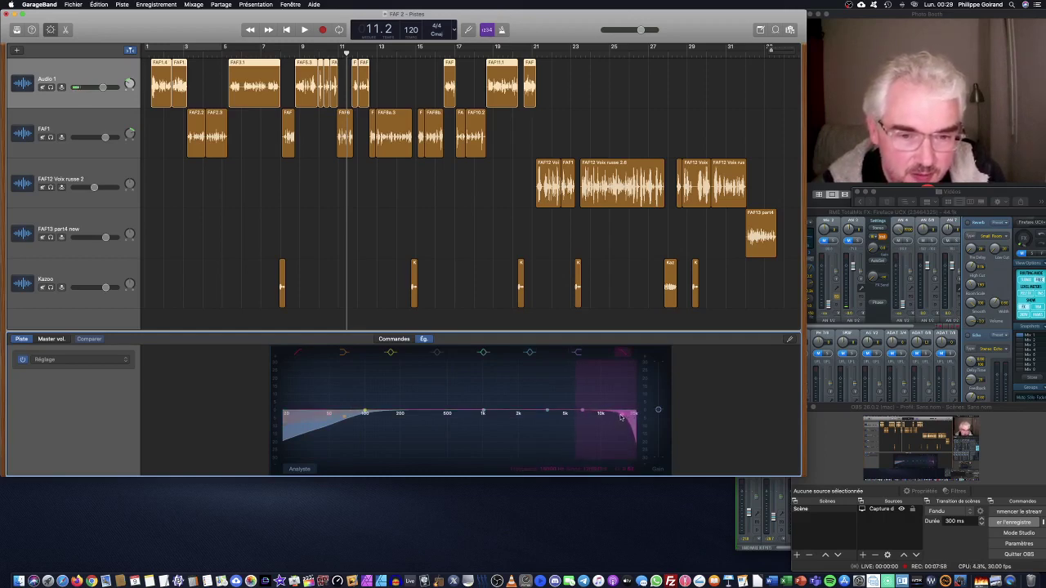
click(623, 354)
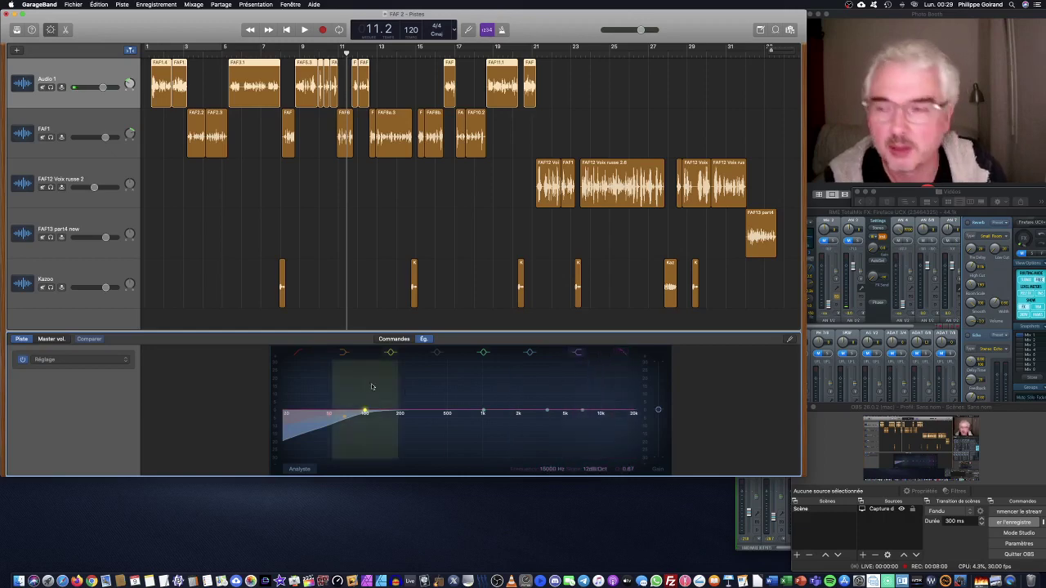
- Shape the FAF1 track's equalizer with a low shelf of about -9 dB near 92 Hz and a low cut at about 50 Hz
click(90, 122)
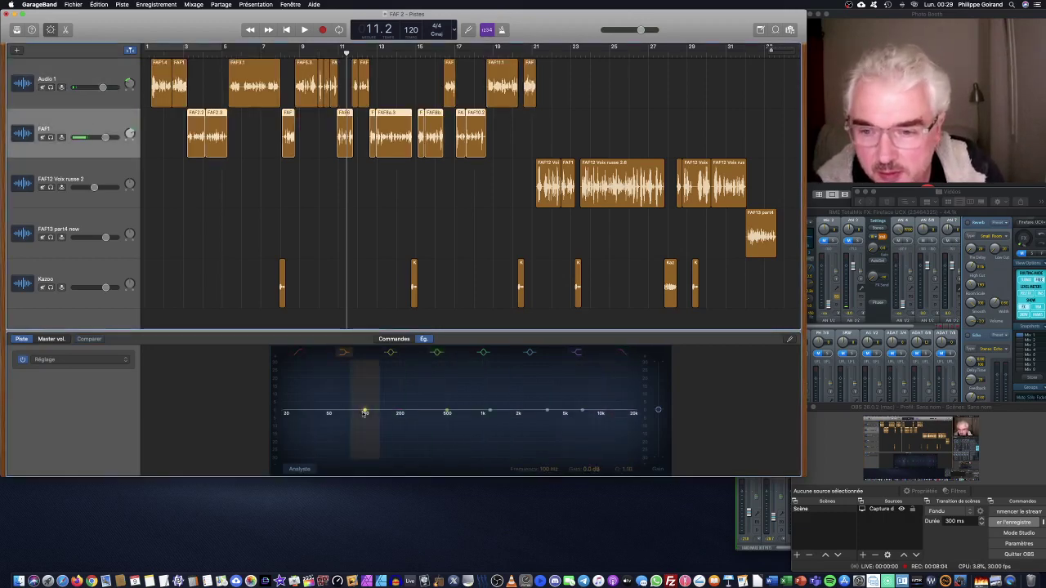
drag(364, 413, 359, 433)
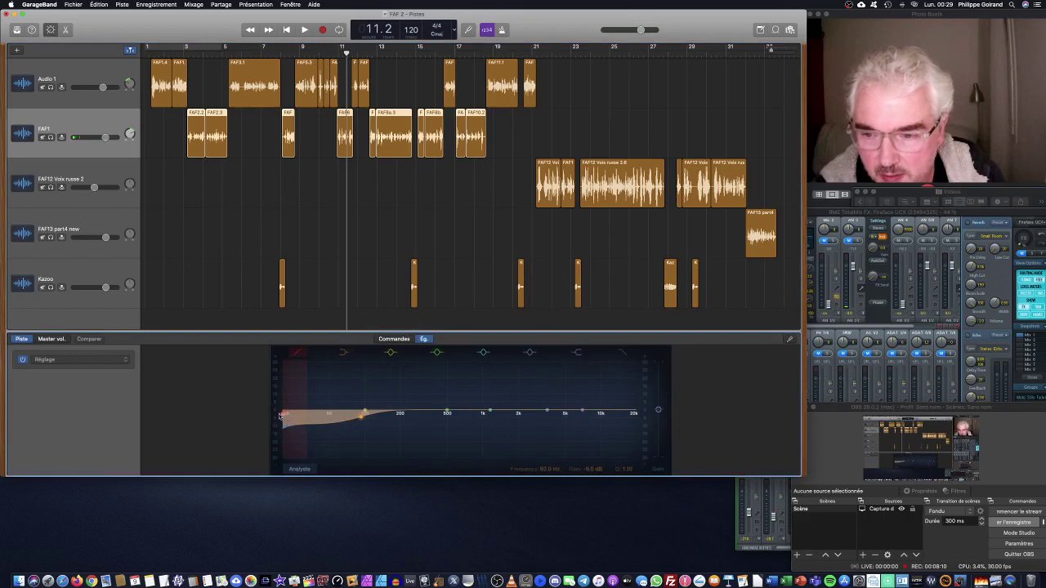
drag(283, 416, 327, 413)
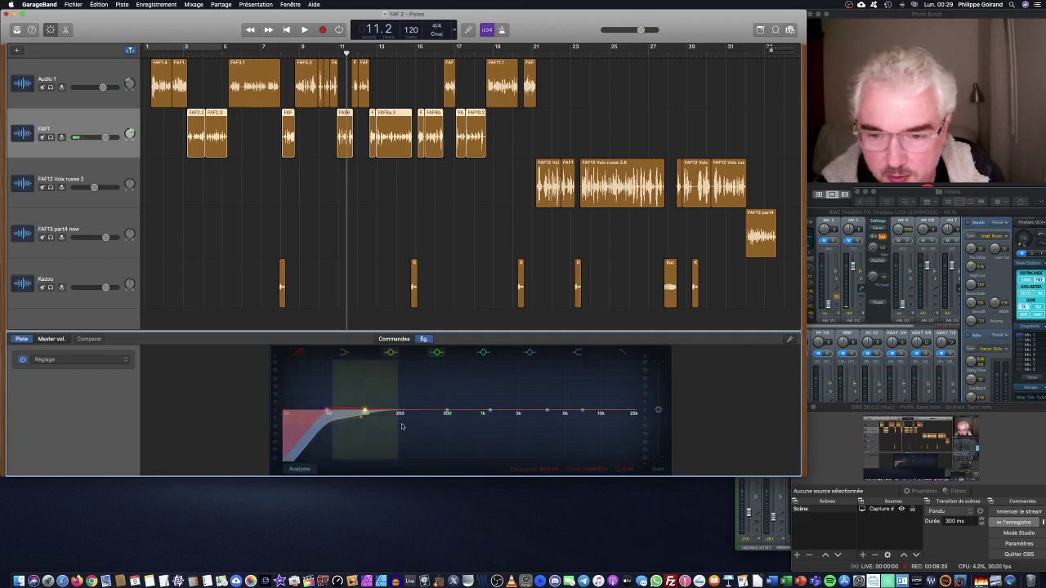
- Return to the Audio 1 equalizer and deepen its low-frequency attenuation
click(111, 77)
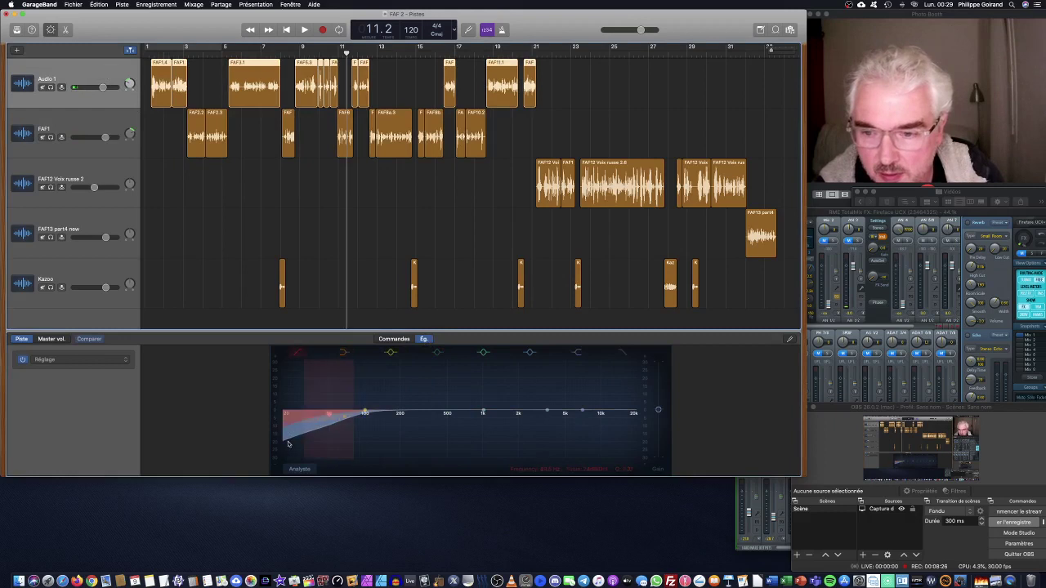
drag(344, 418, 311, 444)
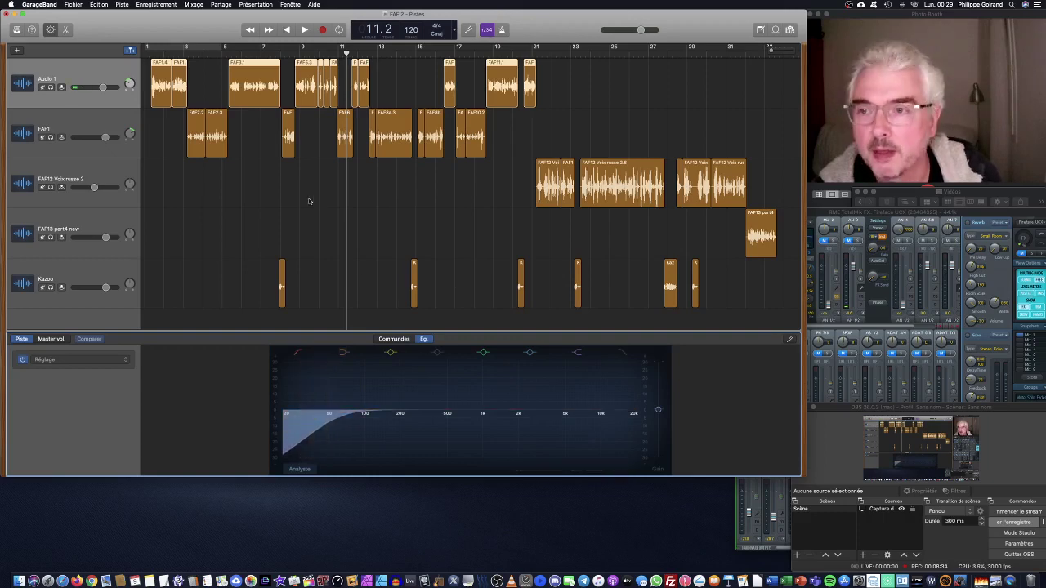
- Check the FAF1 and FAF12 Voix russe 2 equalizers and show the FAF12 Voix russe 2 track's recording and plug-in settings
click(102, 175)
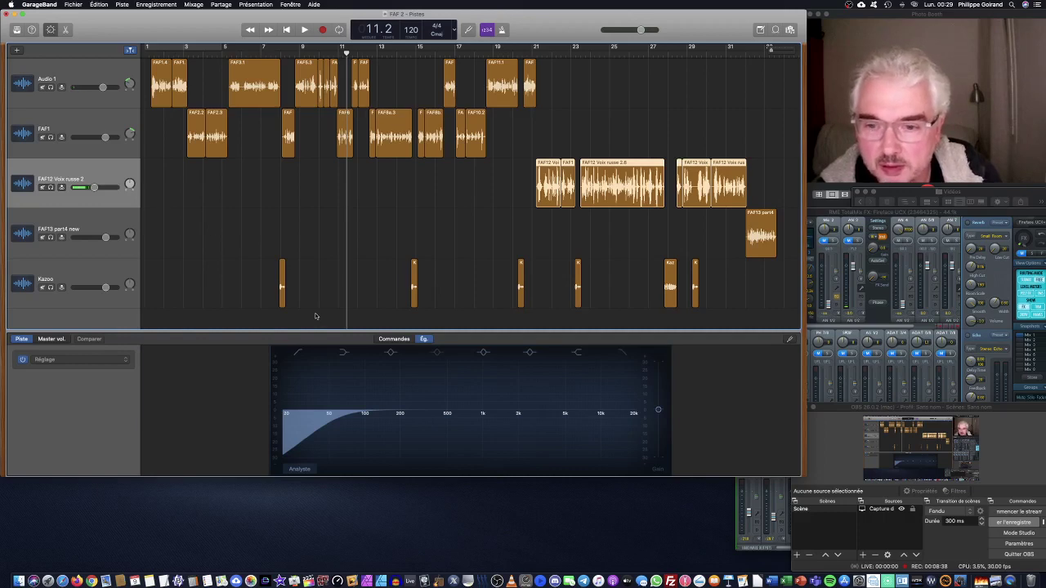
click(89, 118)
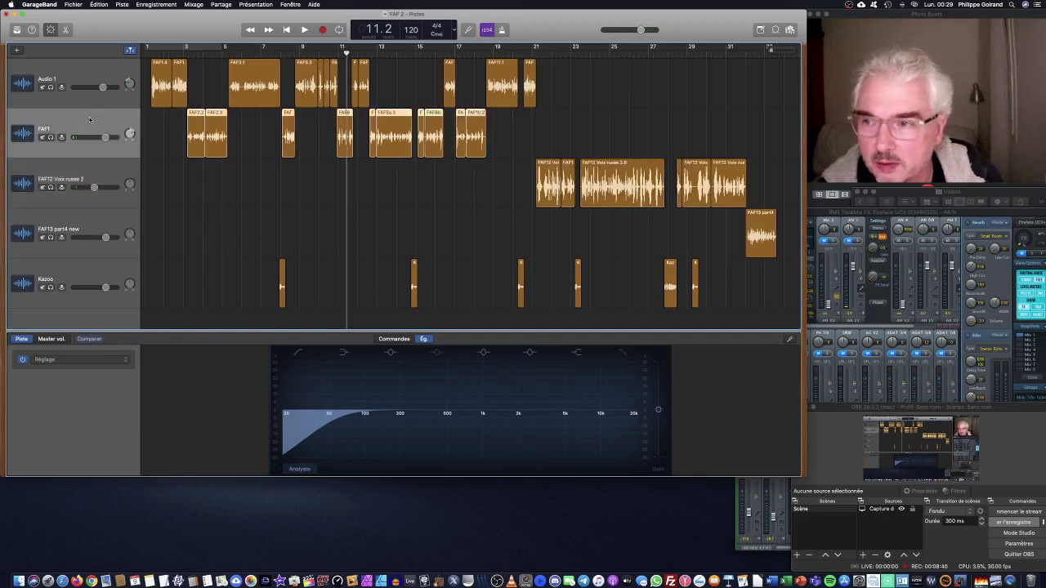
click(108, 175)
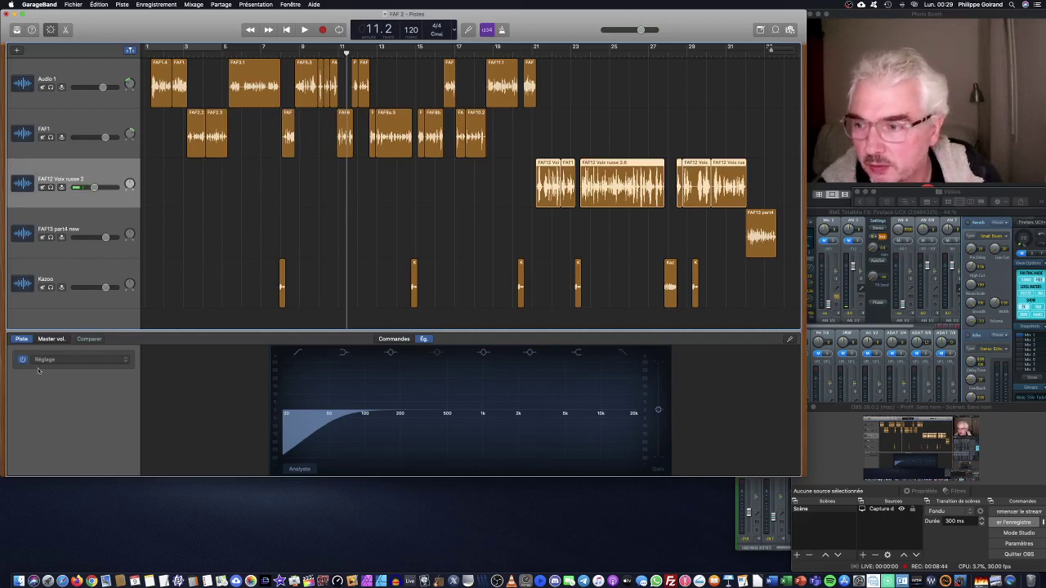
click(390, 339)
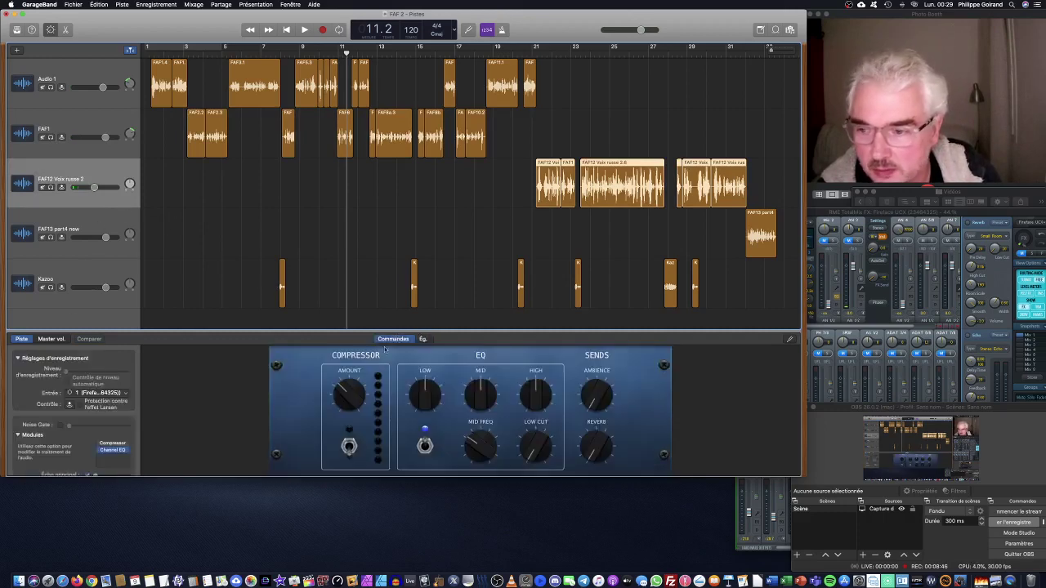
- Cut the low frequencies of the FAF12 Voix russe 2 track with a low-cut band in its equalizer
click(113, 450)
click(113, 450)
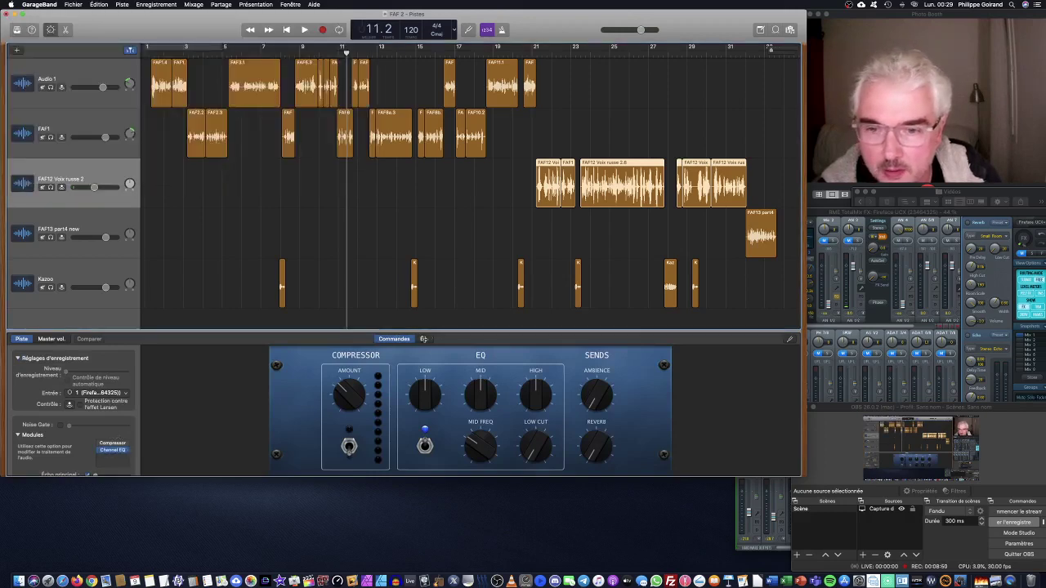
click(424, 340)
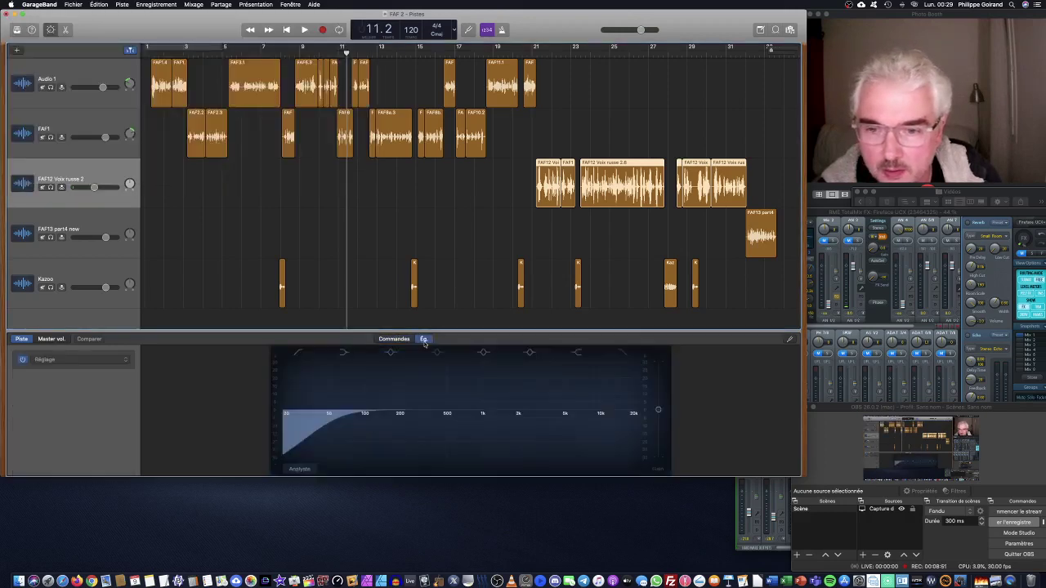
click(308, 413)
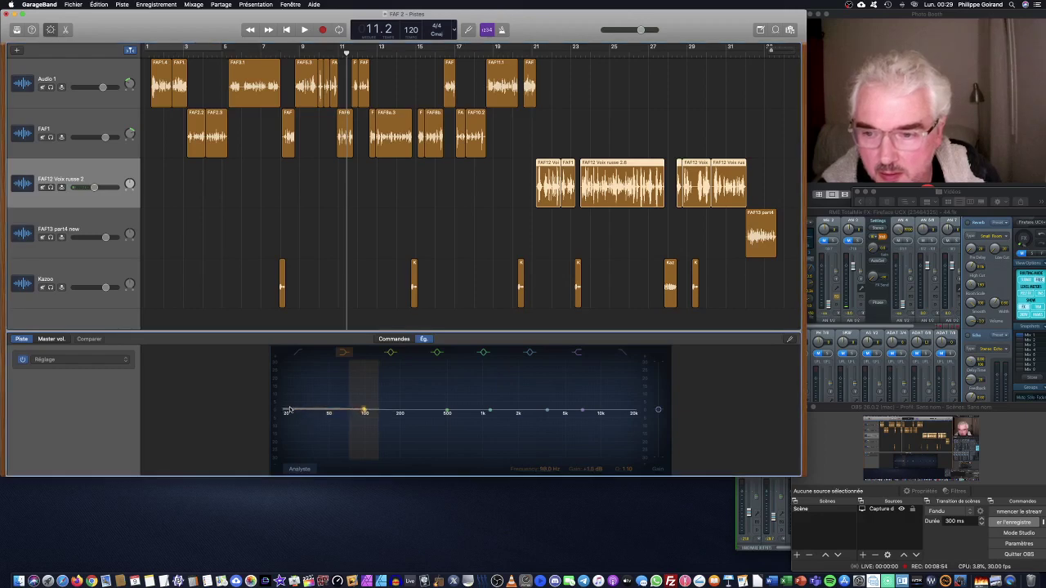
click(297, 358)
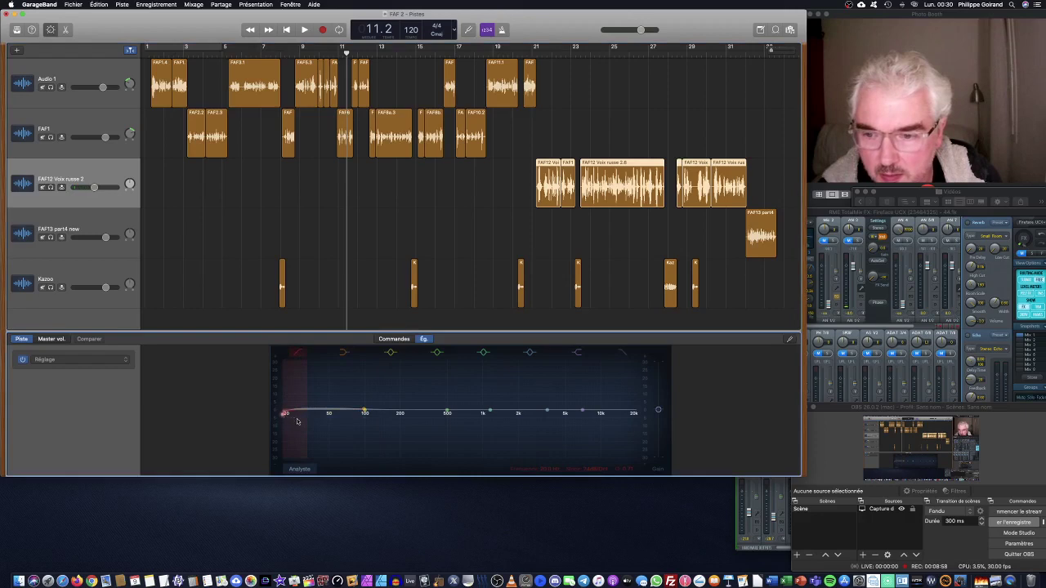
drag(282, 415, 363, 424)
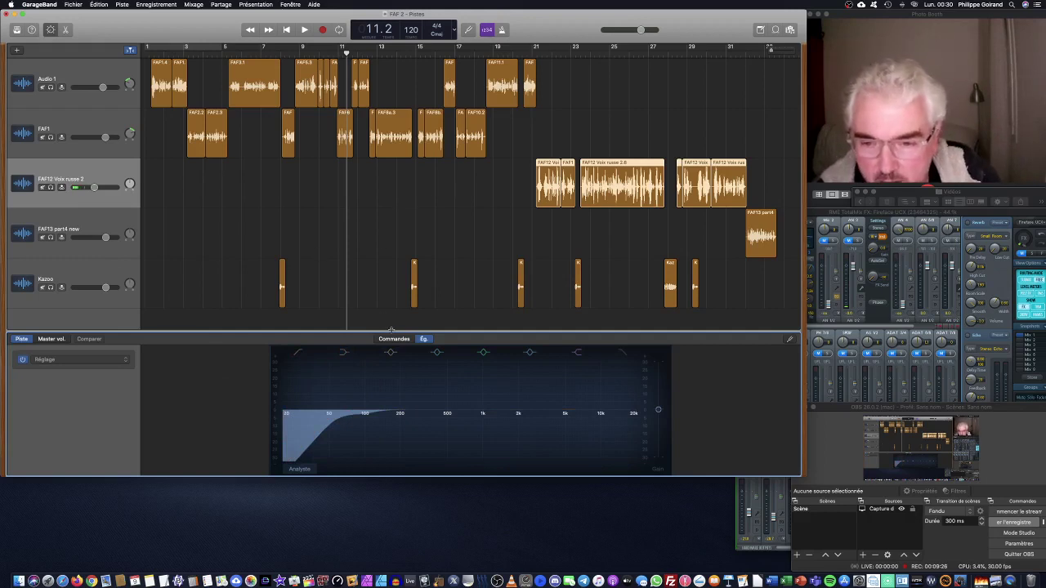
- Place the playhead at bar 32 and add a low cut to the FAF13 part4 new track's equalizer
click(111, 220)
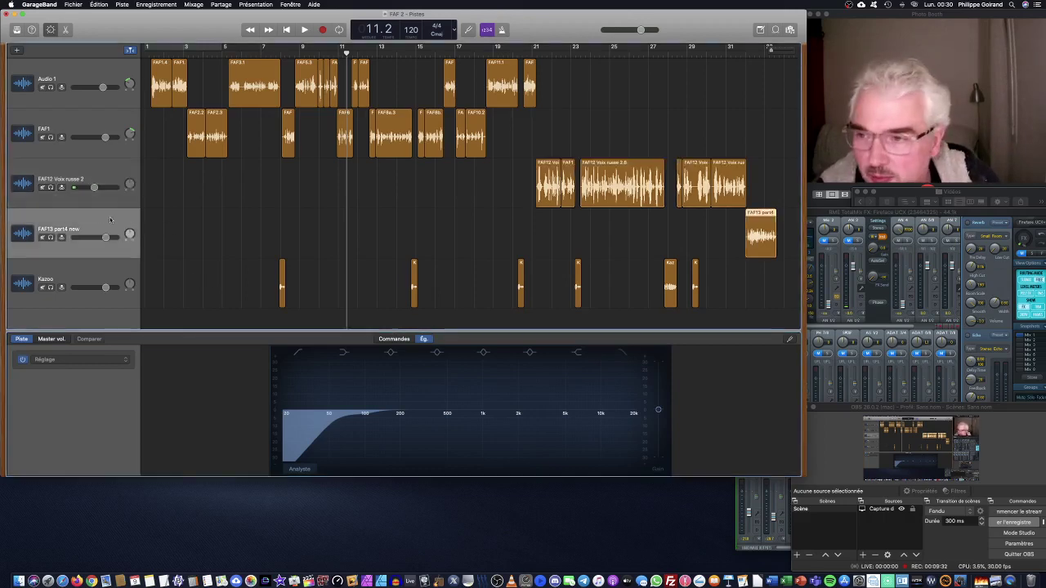
click(394, 338)
click(423, 338)
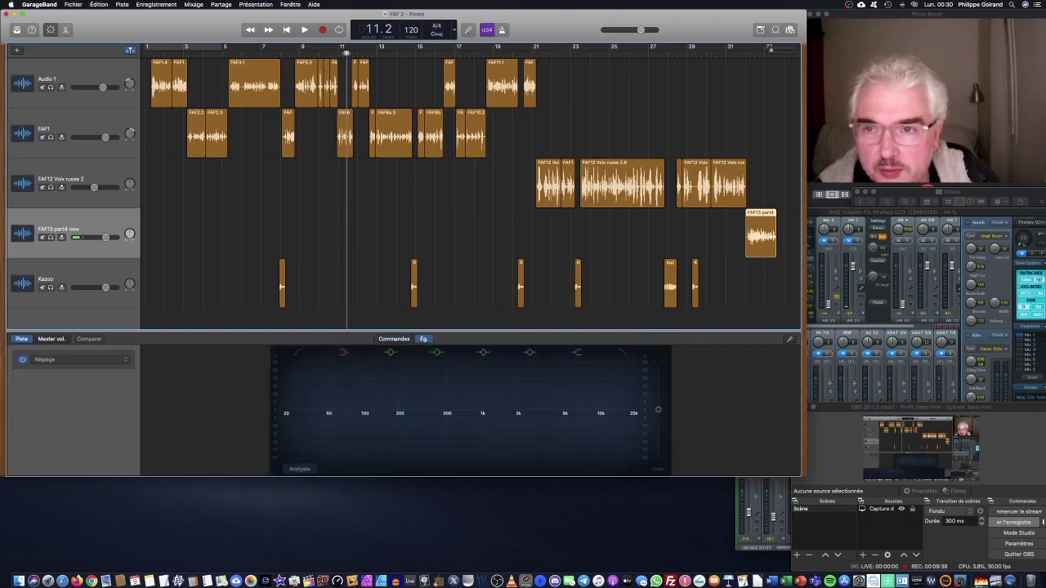
drag(346, 53, 744, 84)
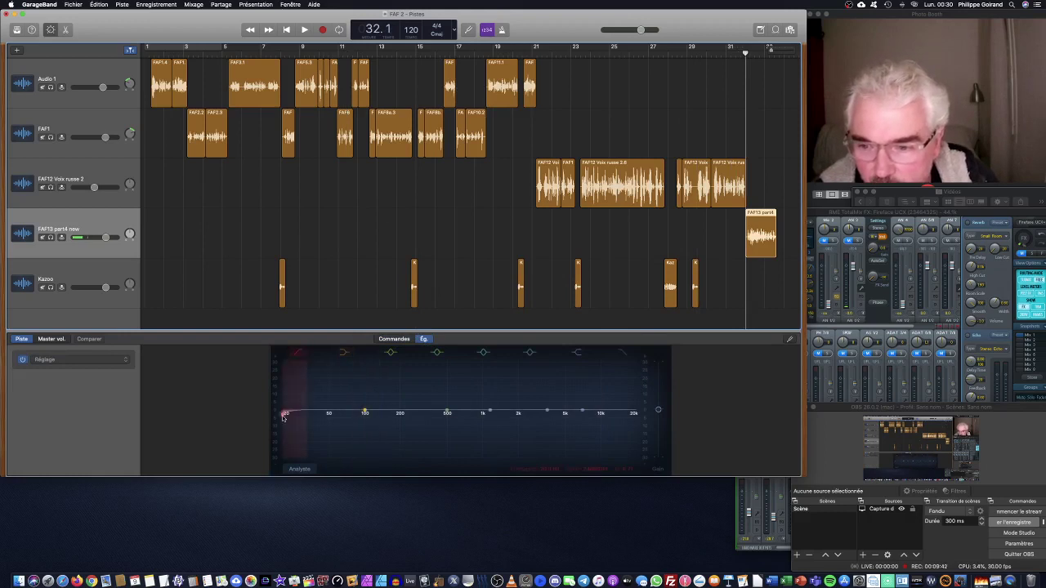
drag(284, 415, 366, 424)
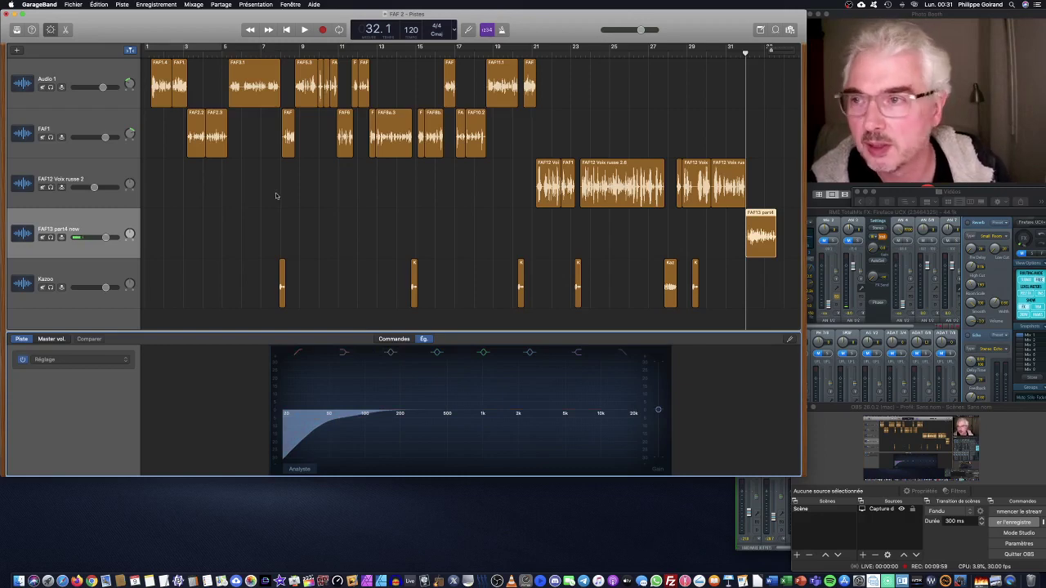
- Show the Audio 1 track's plug-in settings and switch on its existing compressor
click(82, 69)
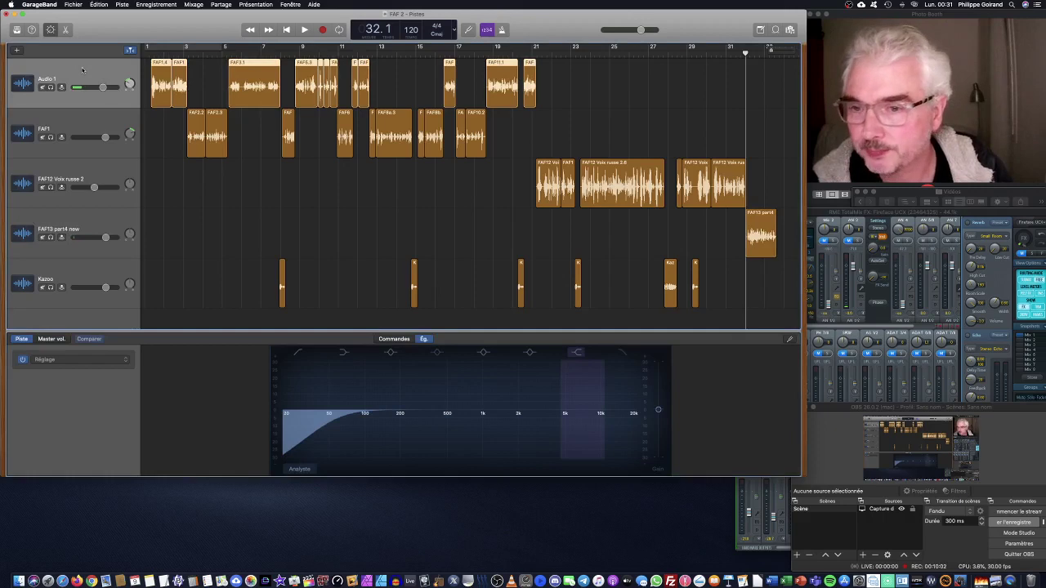
click(396, 339)
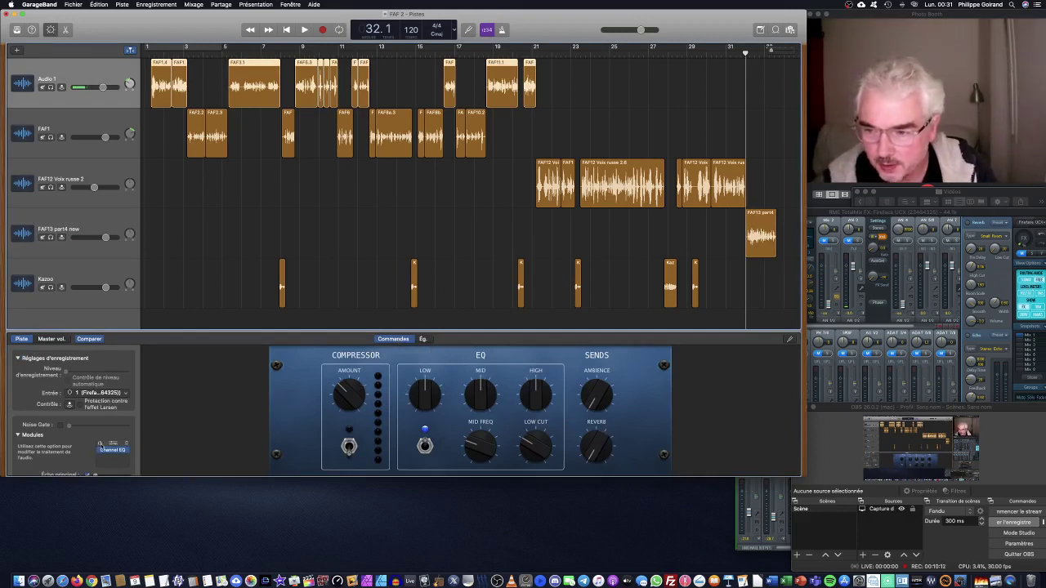
click(102, 444)
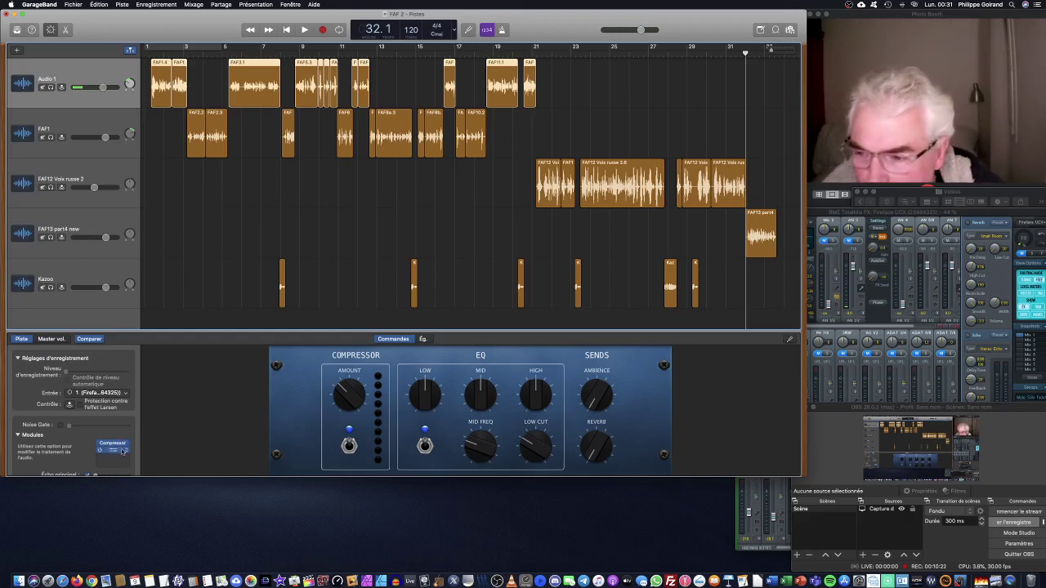
- Add a second Compressor from the Dynamics effects to Audio 1 and place its window over the lower middle of the timeline
scroll(122, 442, down, 1)
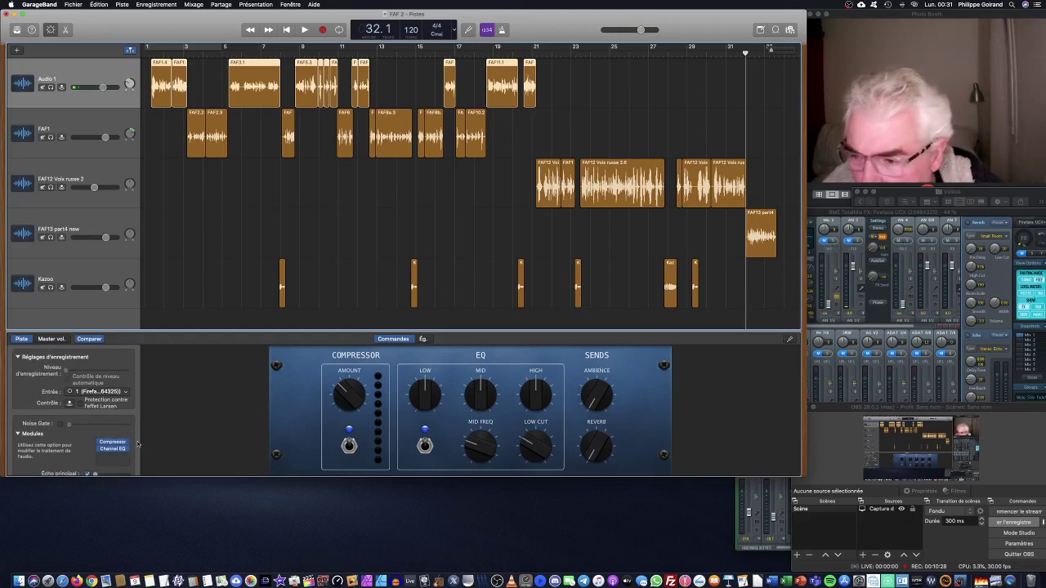
scroll(139, 444, down, 3)
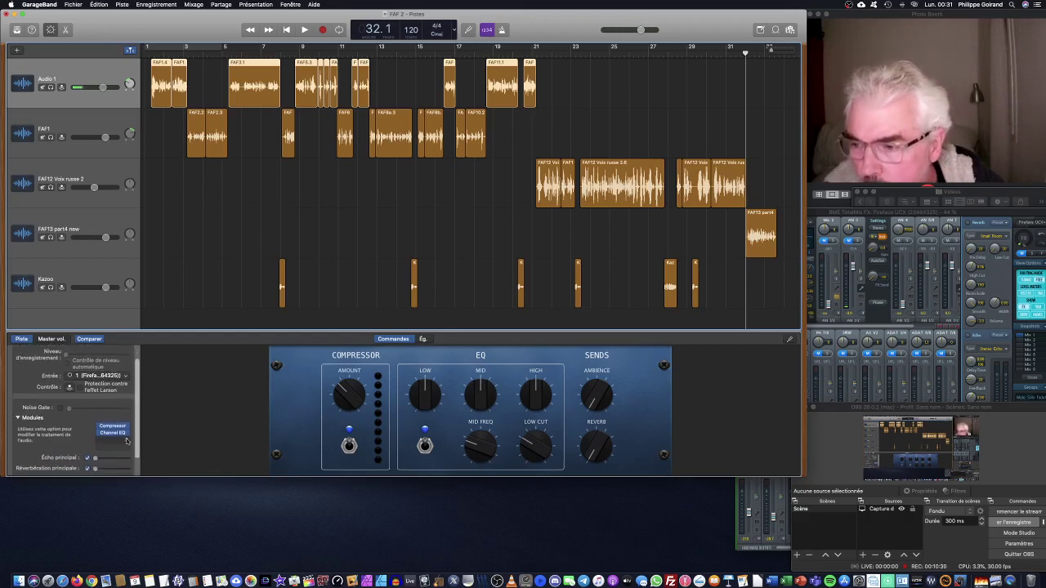
click(123, 433)
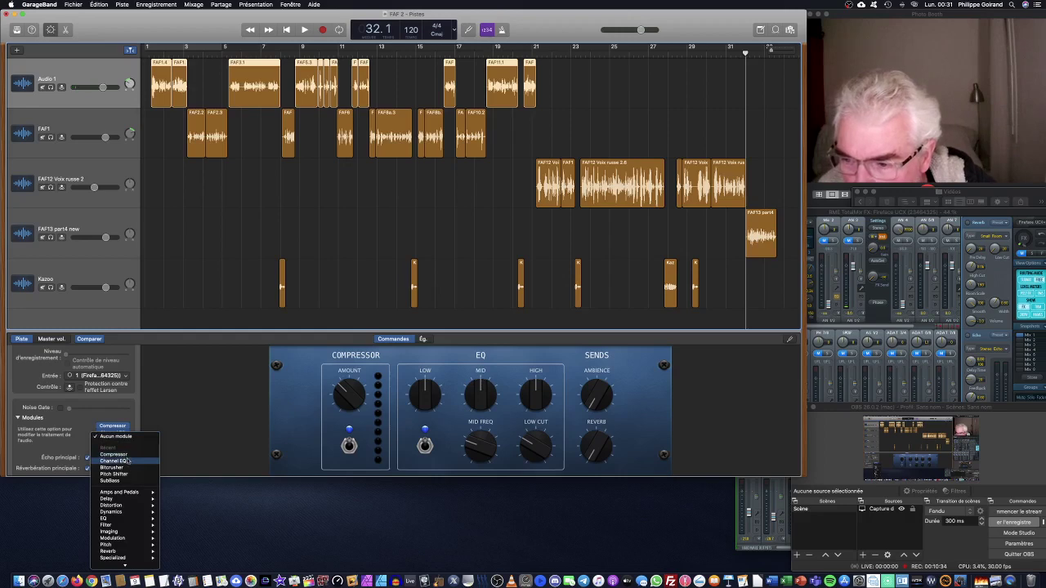
mouse_move(127, 513)
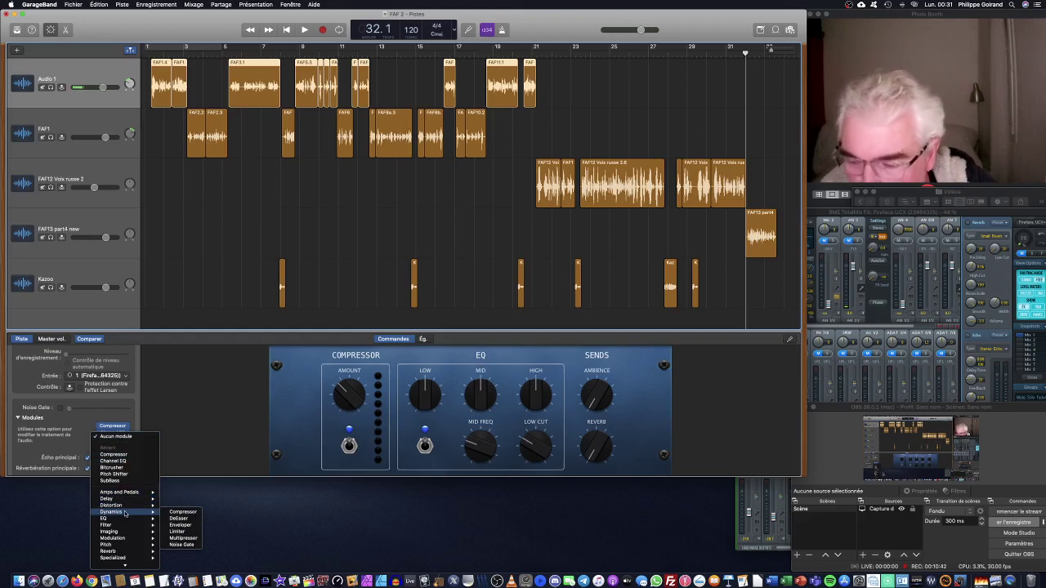
click(183, 512)
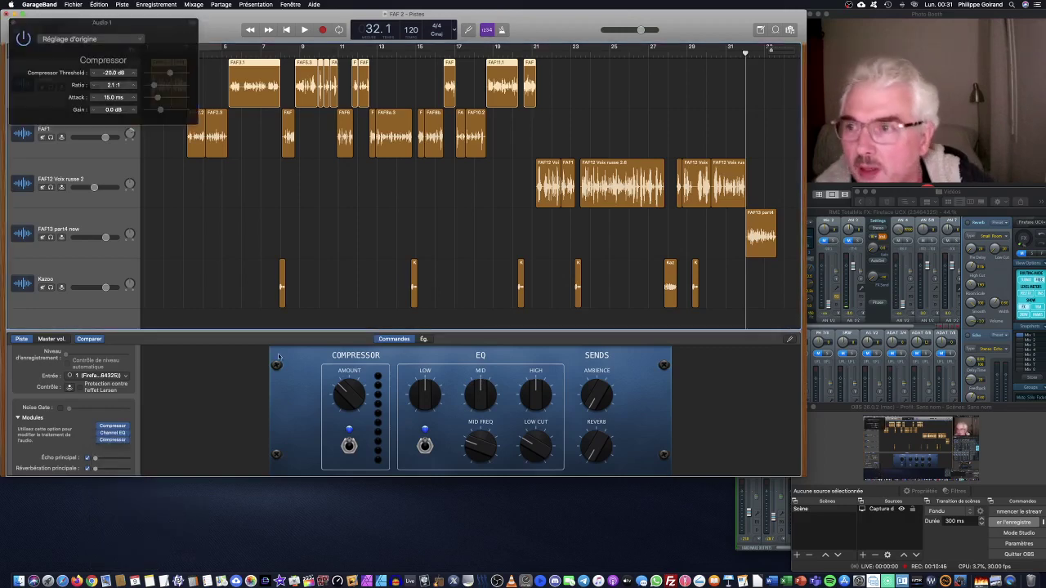
drag(59, 24, 420, 240)
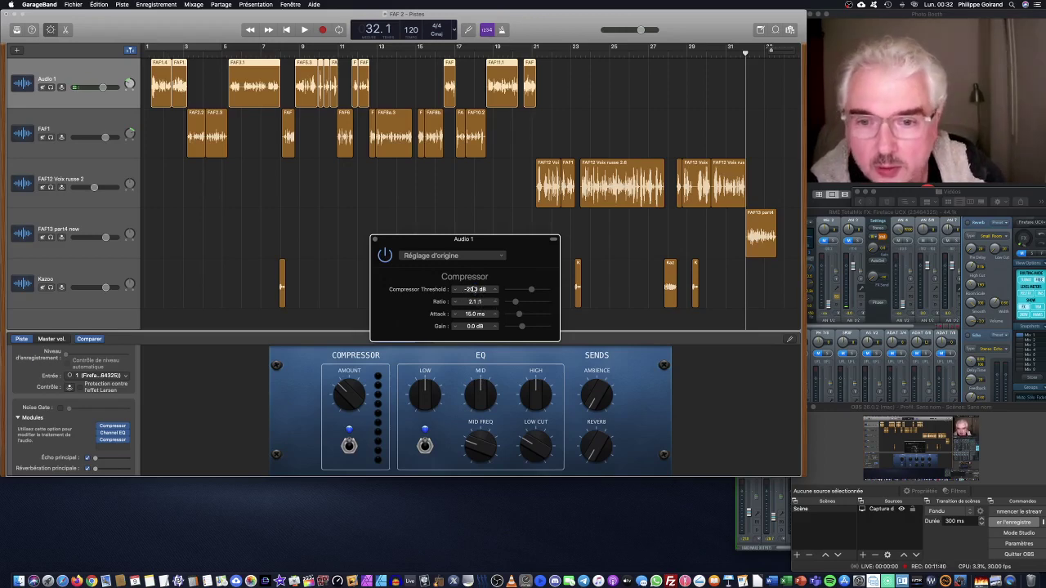
- Set the new compressor's ratio to 3.1:1 and play Audio 1 soloed from the start of the project
drag(474, 290, 474, 293)
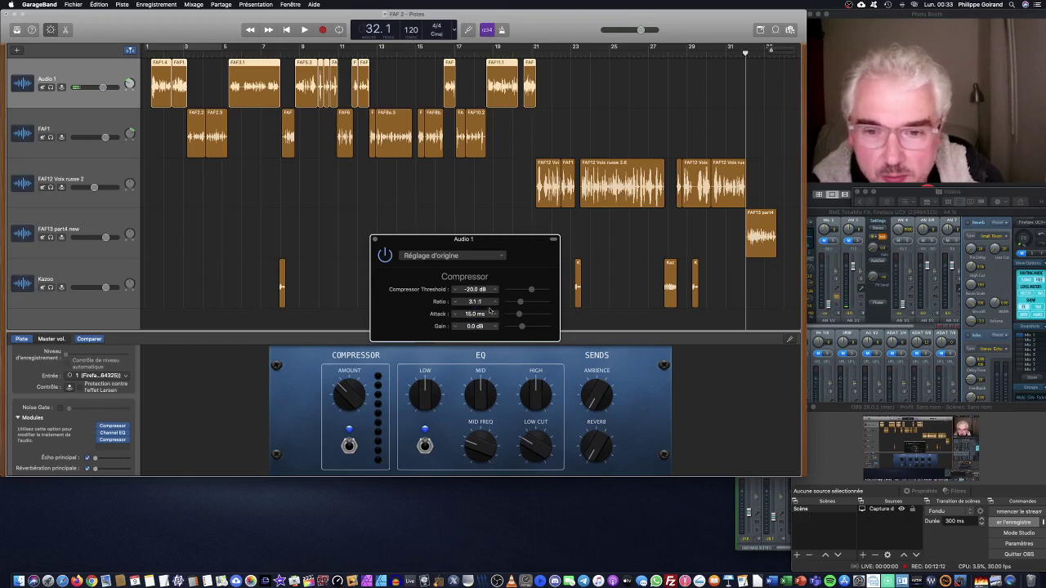
click(148, 55)
key(space)
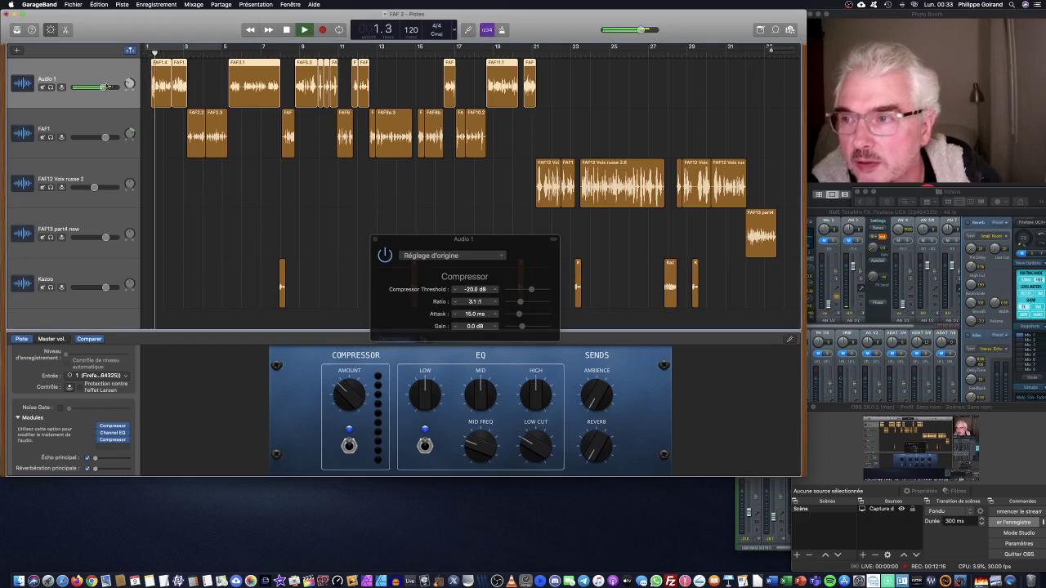
click(50, 87)
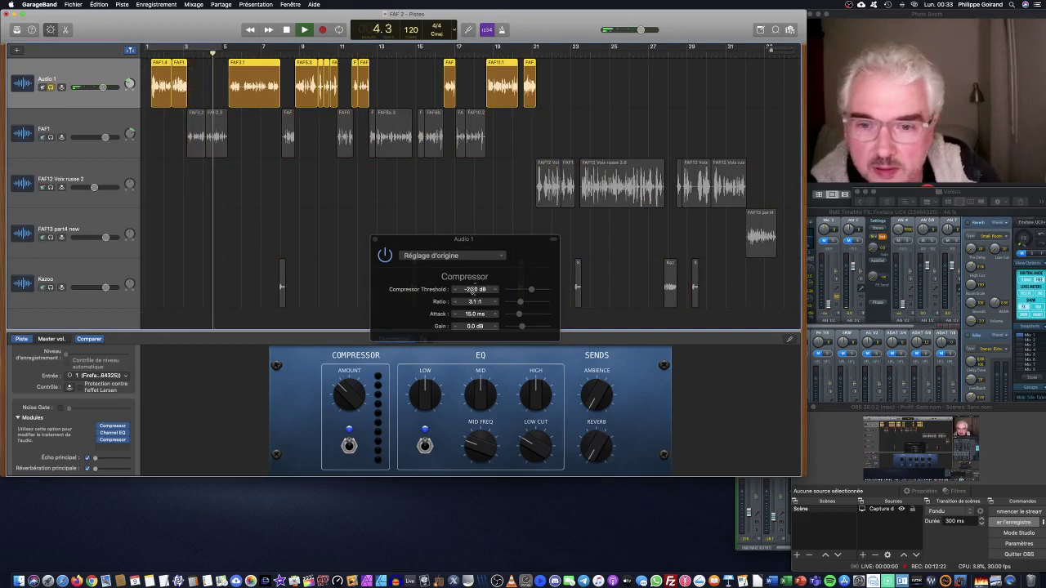
- Lower the compressor threshold to -33 dB during playback, check the output in TotalMix FX and return to GarageBand
drag(531, 290, 521, 293)
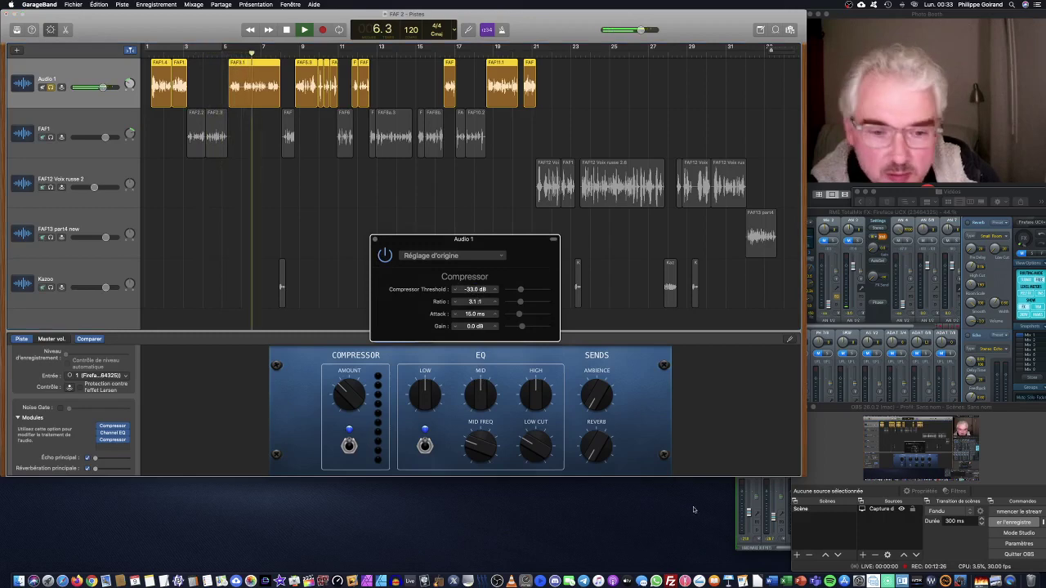
click(747, 544)
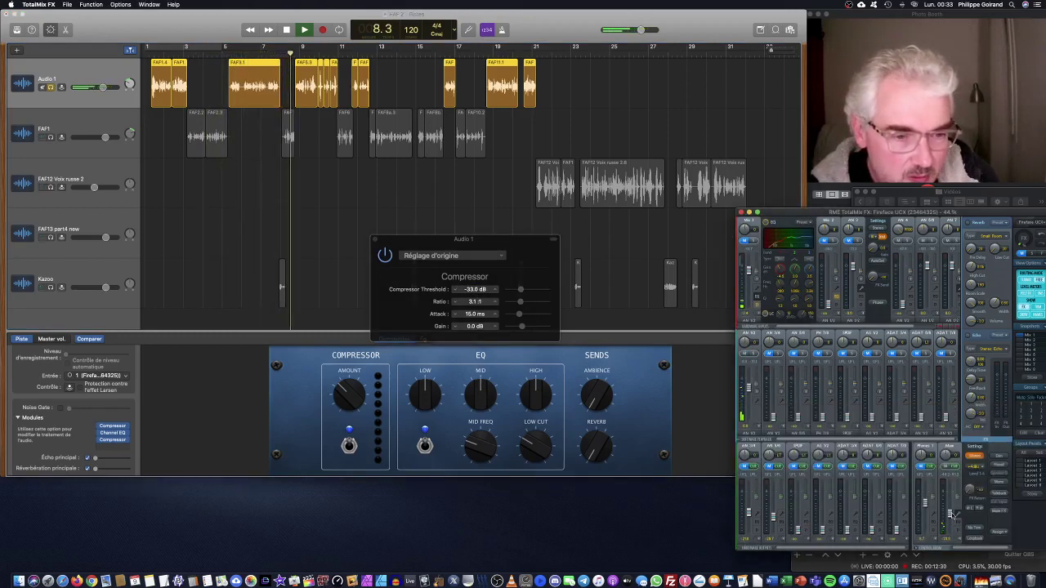
click(733, 431)
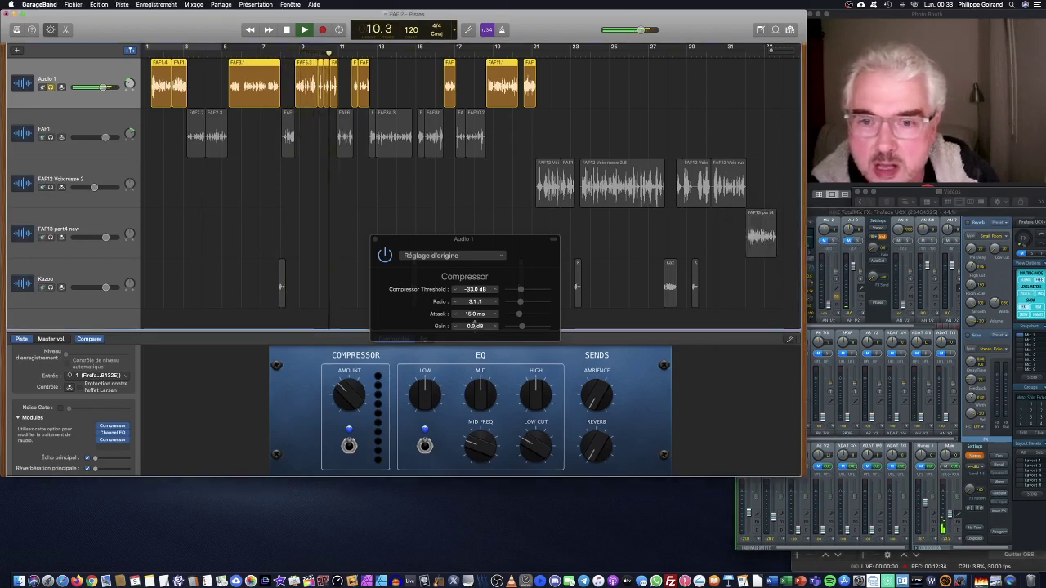
- Replay the last few beats with the compressor threshold at -39 dB and the ratio at 3.5:1, then stop playback
key(Left)
key(Left)
key(Left)
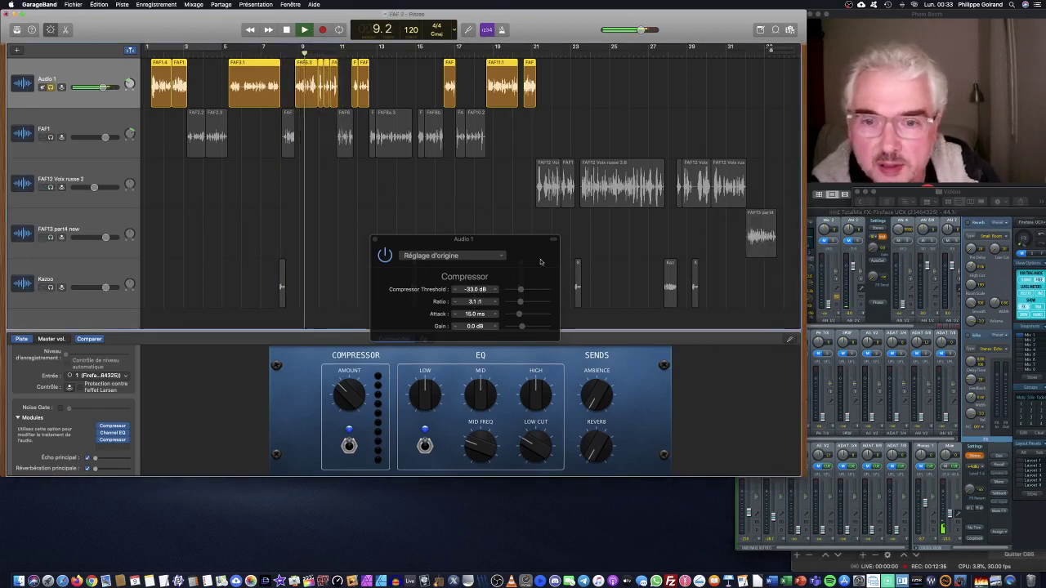
drag(521, 291, 516, 292)
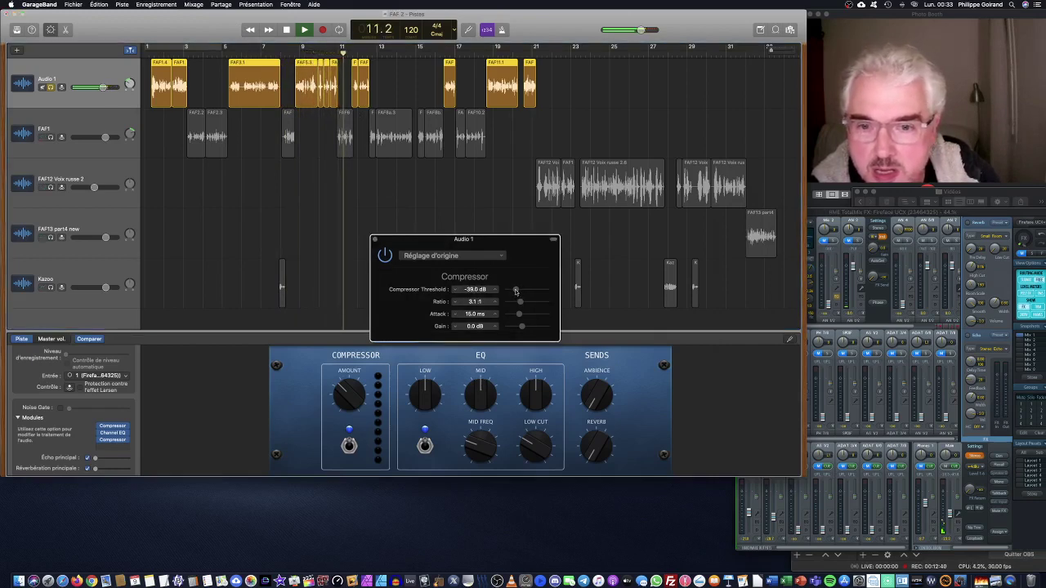
drag(518, 301, 522, 303)
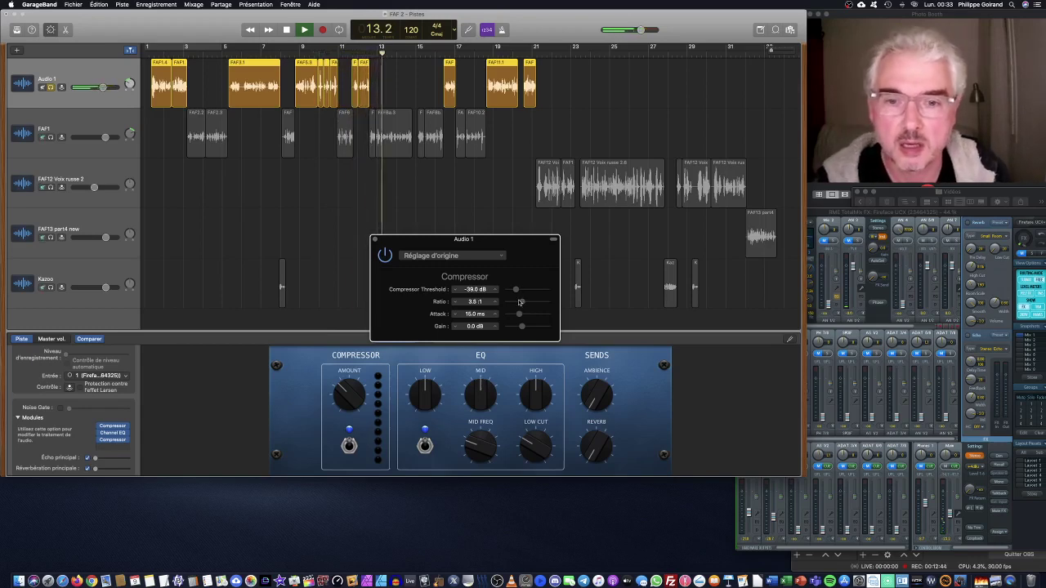
key(space)
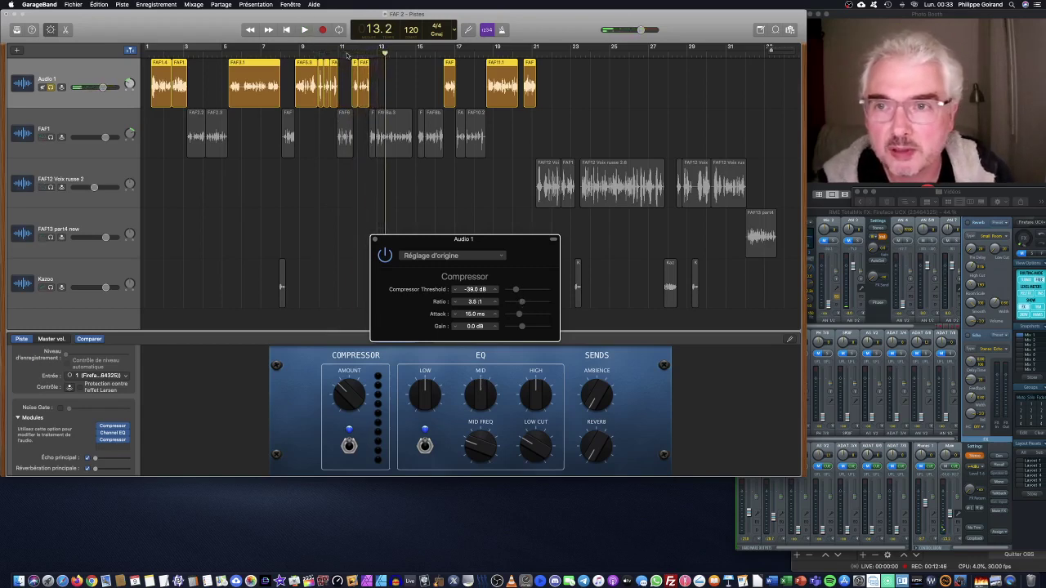
- Reduce the compressor ratio to 2.9:1 and listen to the soloed Audio 1 track from bar 11
click(349, 52)
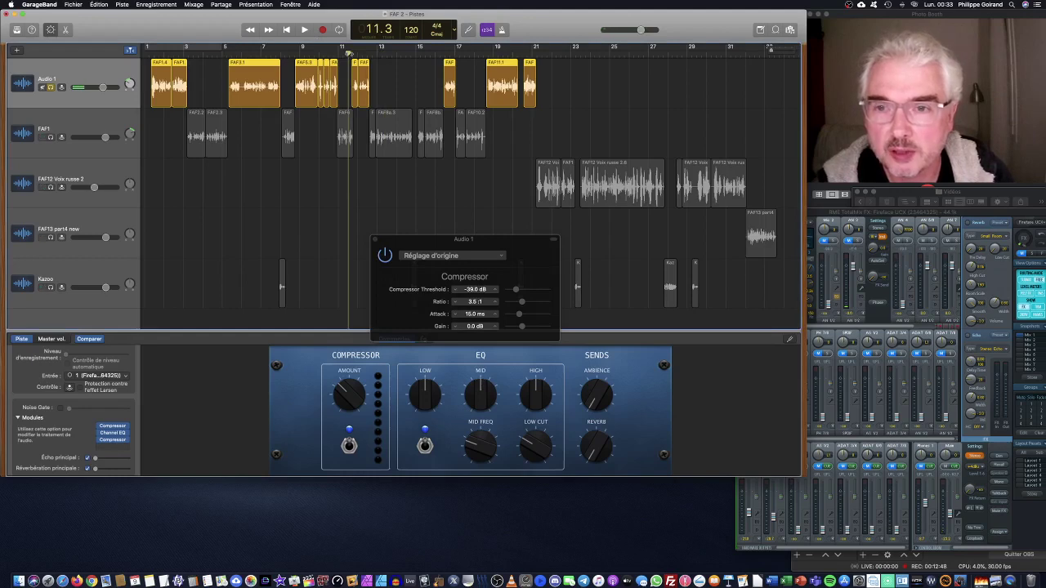
drag(523, 302, 520, 304)
click(335, 55)
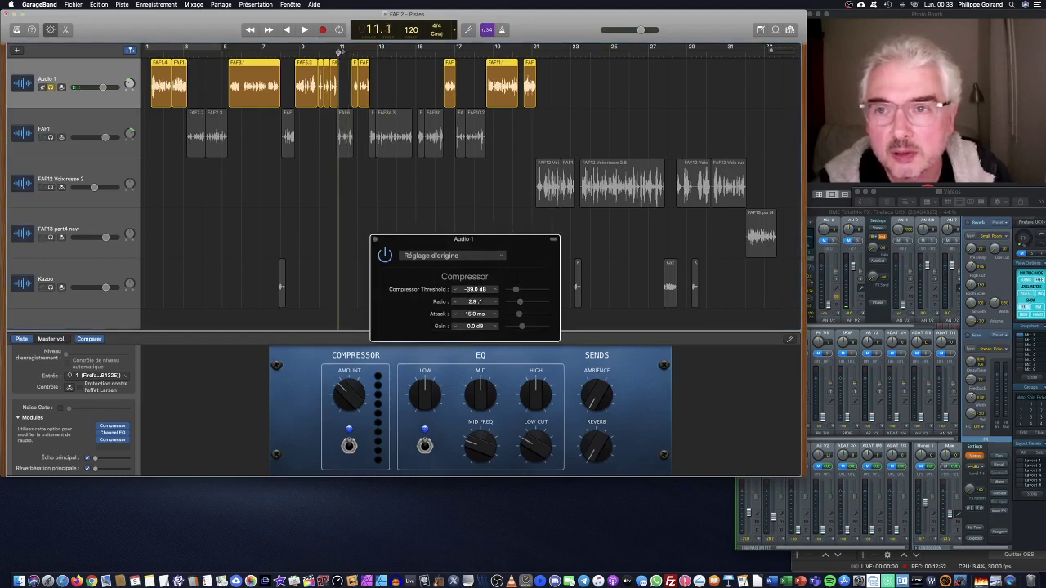
key(space)
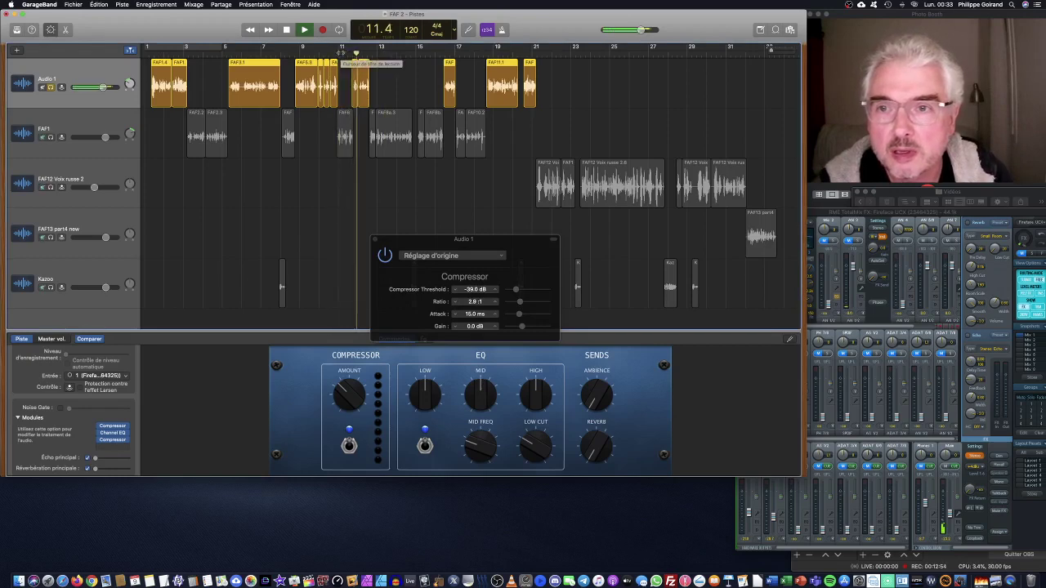
key(space)
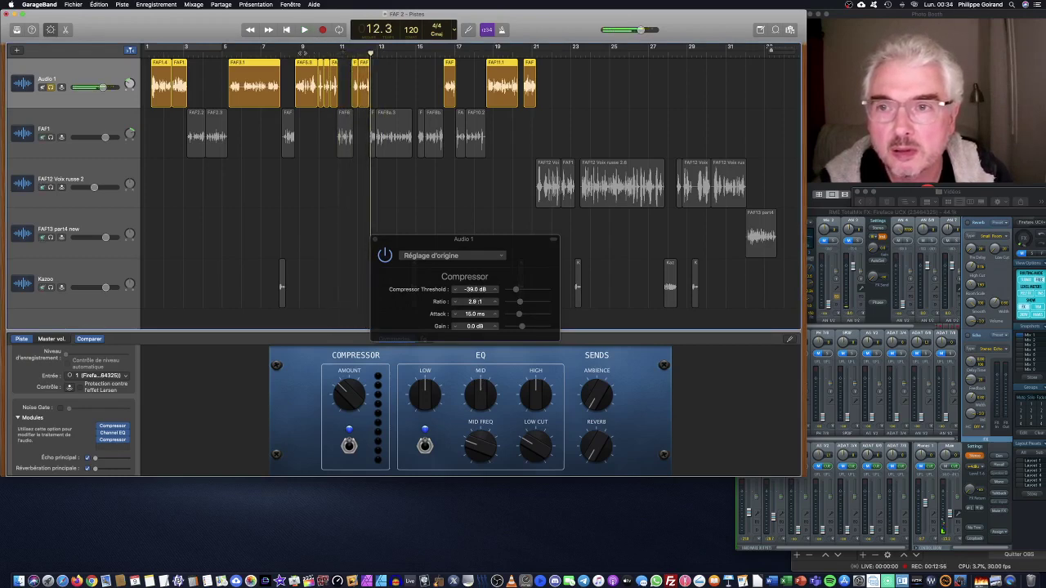
- Listen to Audio 1 again from just before bar 9 and set the compressor threshold to -30 dB
click(294, 54)
key(space)
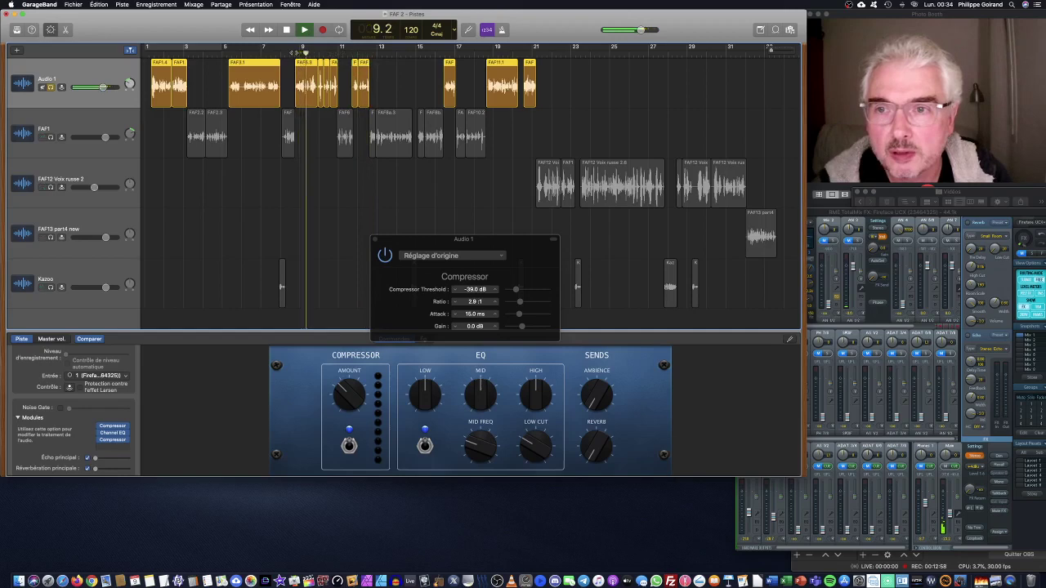
key(space)
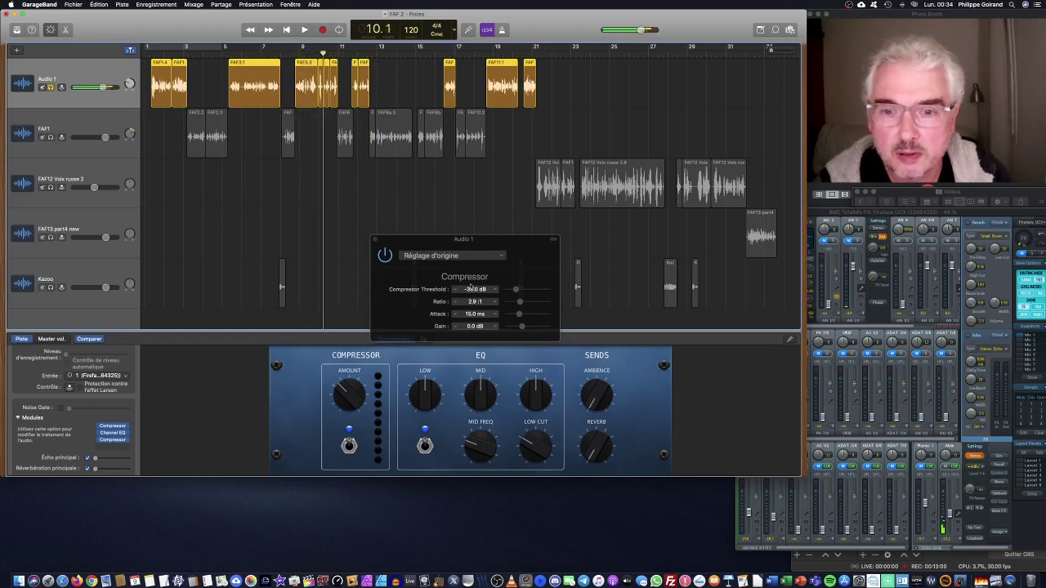
drag(517, 289, 525, 291)
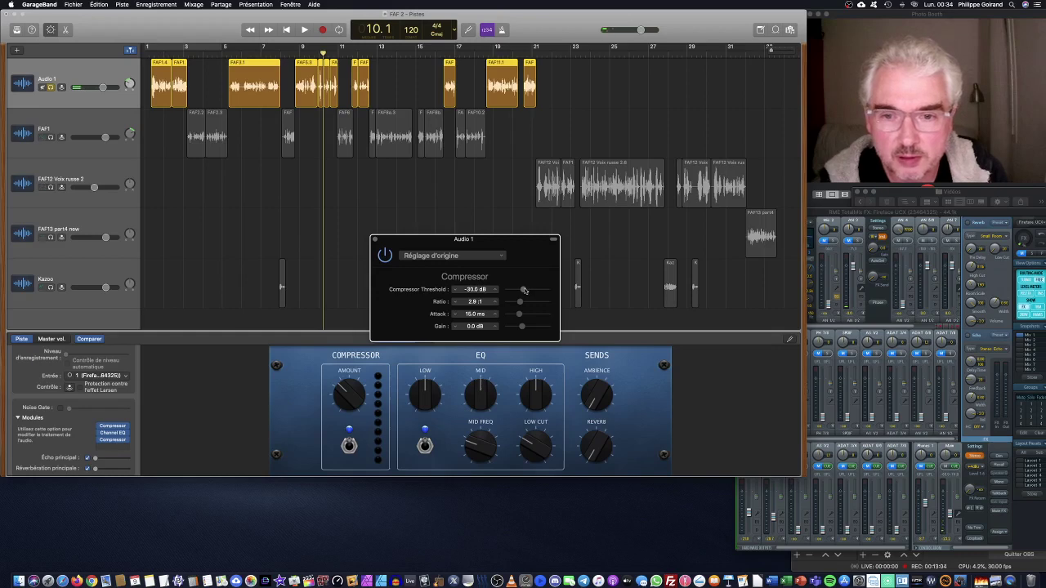
- Replay Audio 1 from just before bar 9 and bypass the first Compressor module on the track
click(295, 52)
key(space)
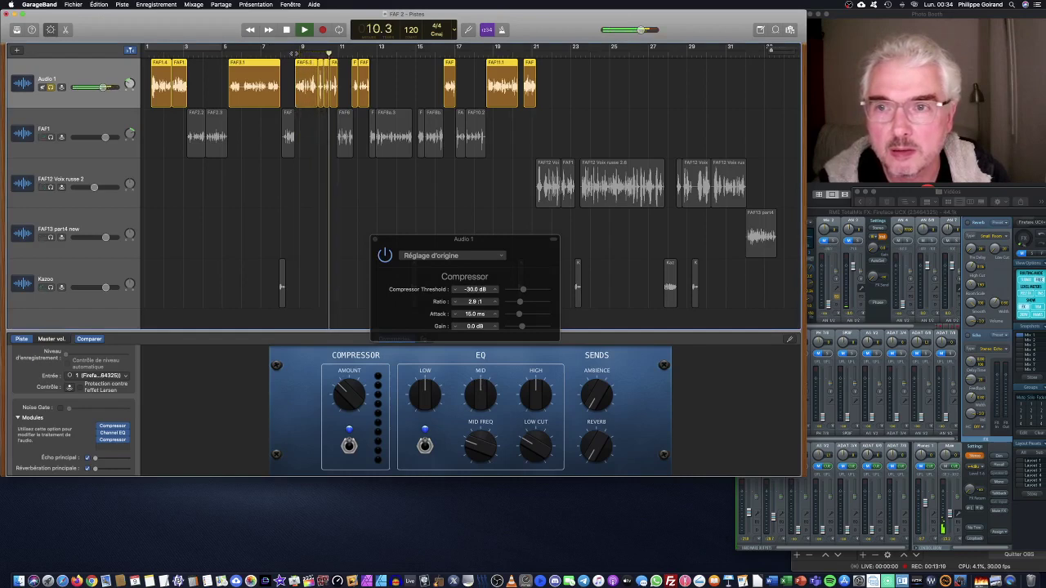
key(space)
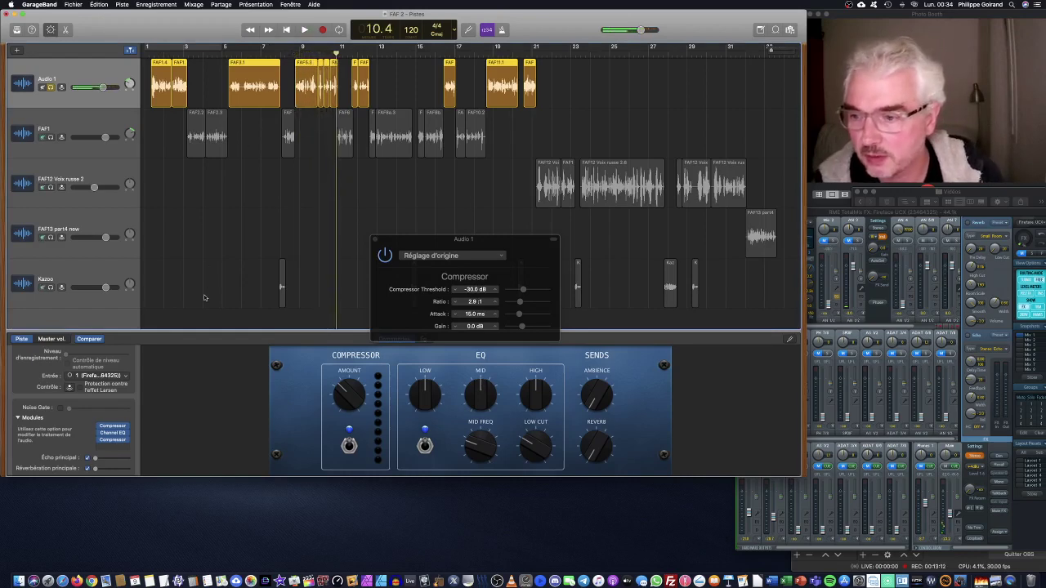
mouse_move(112, 427)
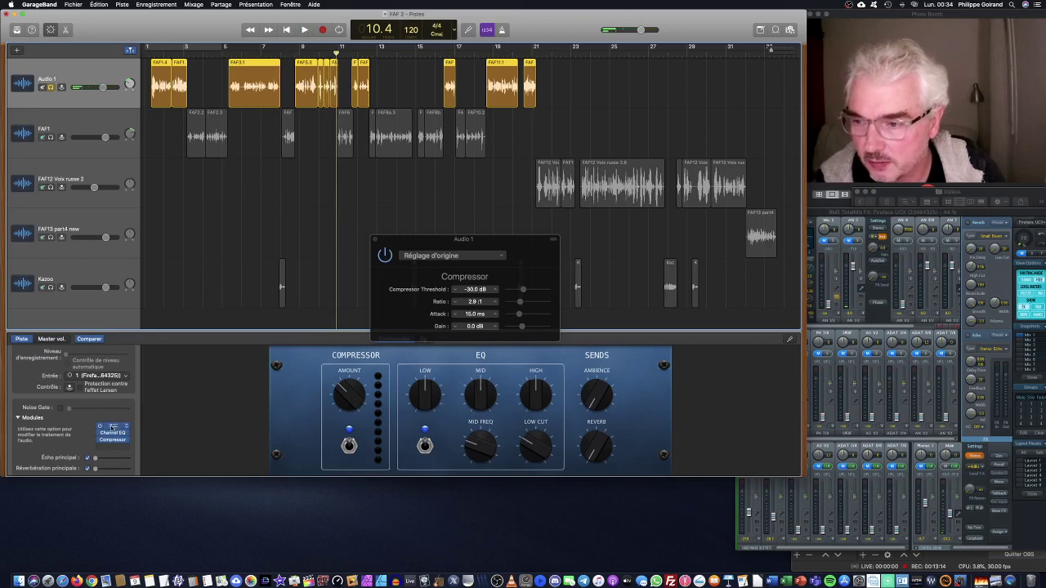
click(99, 426)
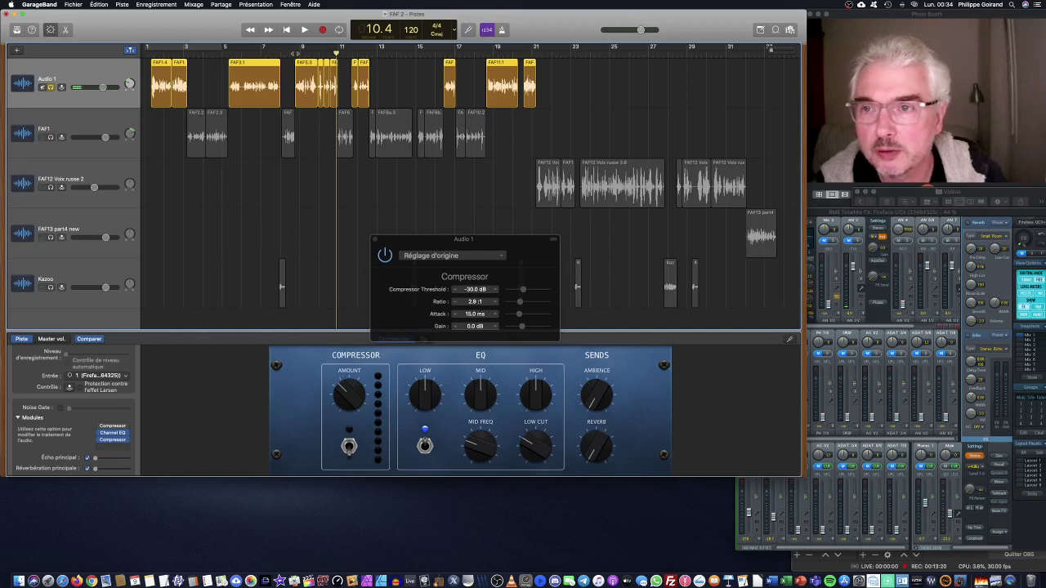
- Listen to Audio 1 from just before bar 9 with only the second Compressor active, and again with that module bypassed
click(298, 53)
key(space)
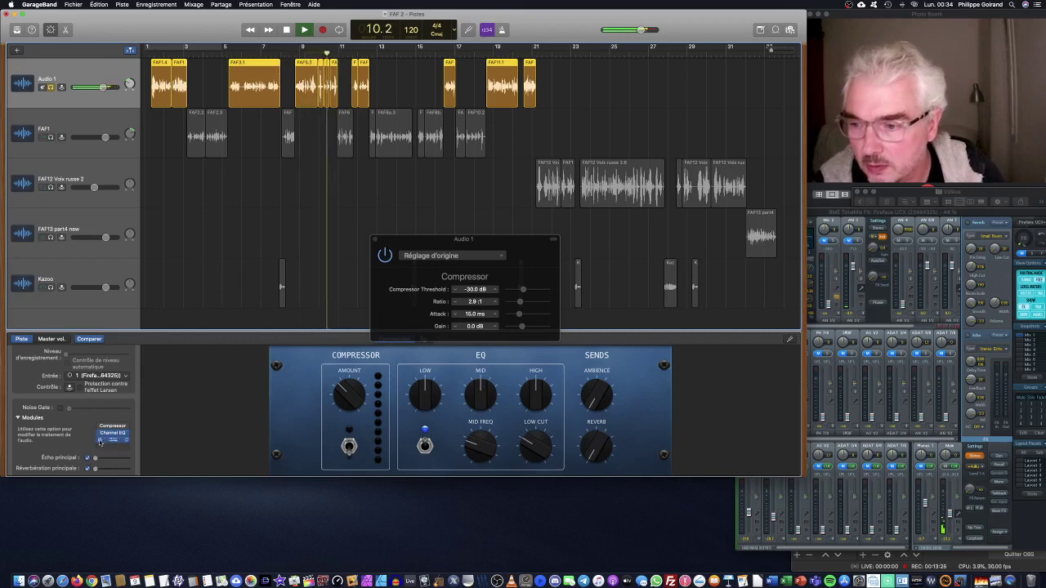
click(316, 54)
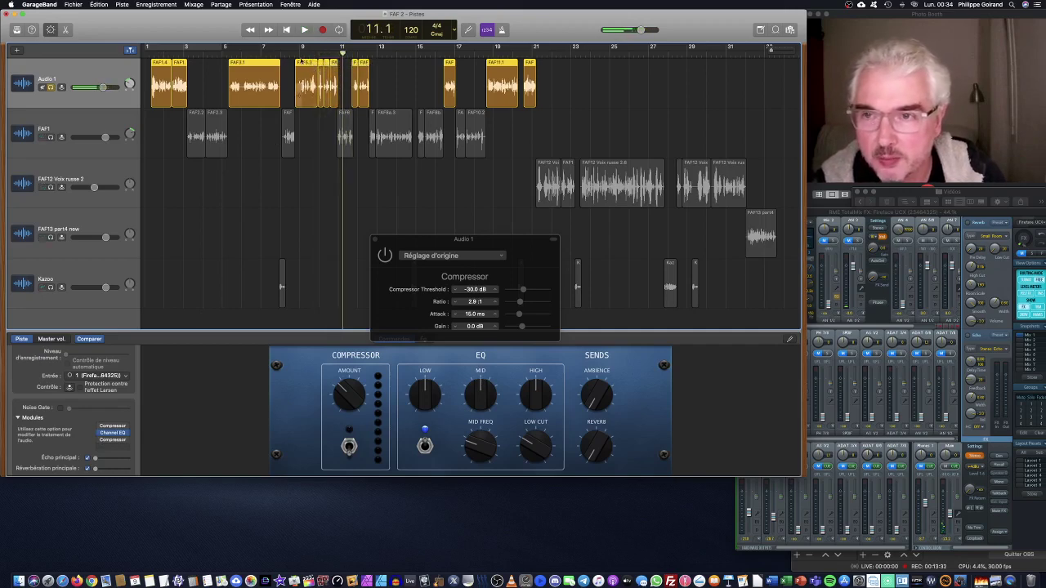
click(296, 53)
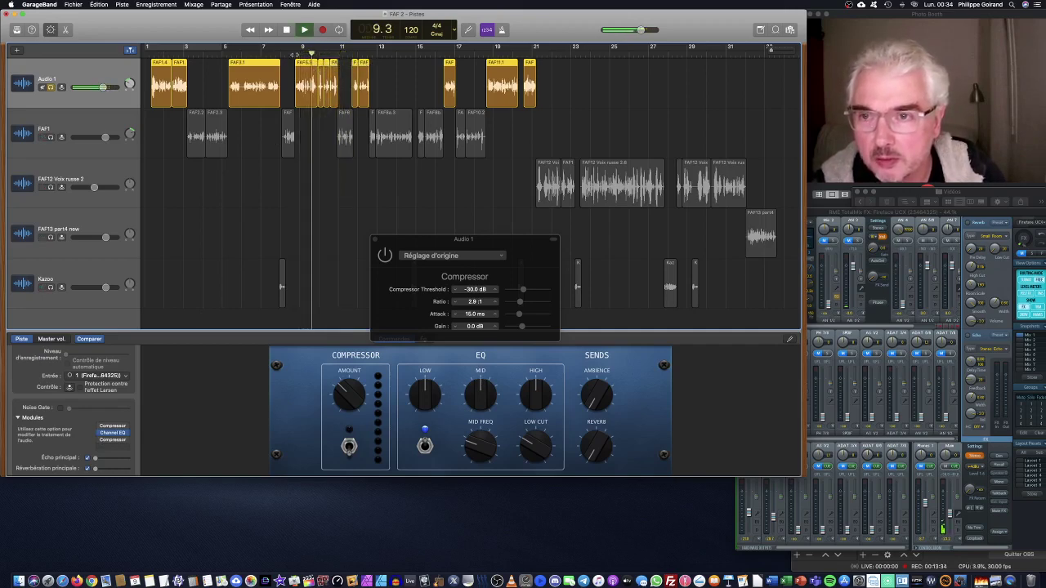
key(space)
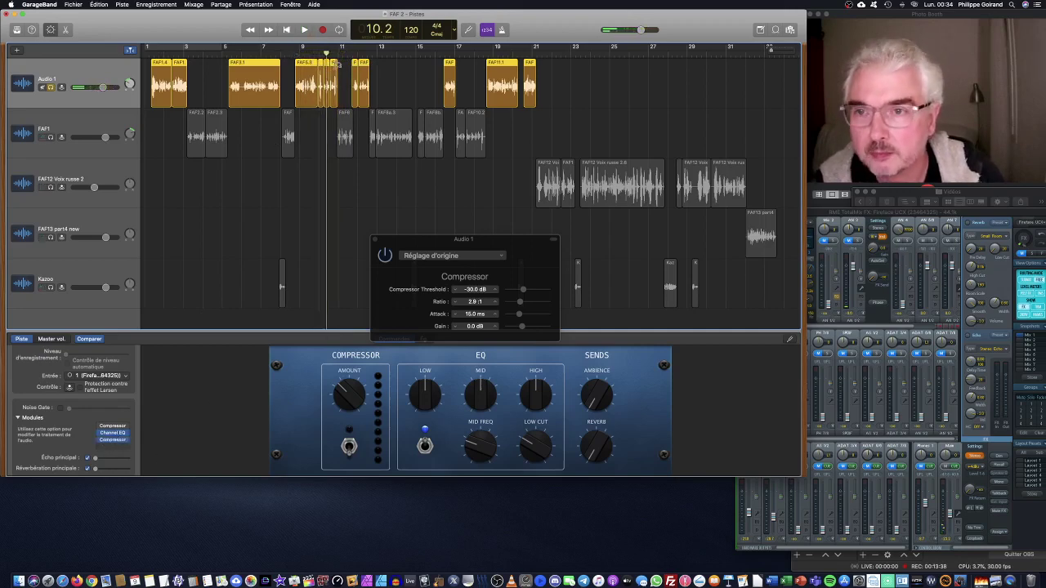
- Replay the phrase around bars 9 and 10 with the second Compressor switched on, and once more with it bypassed
key(space)
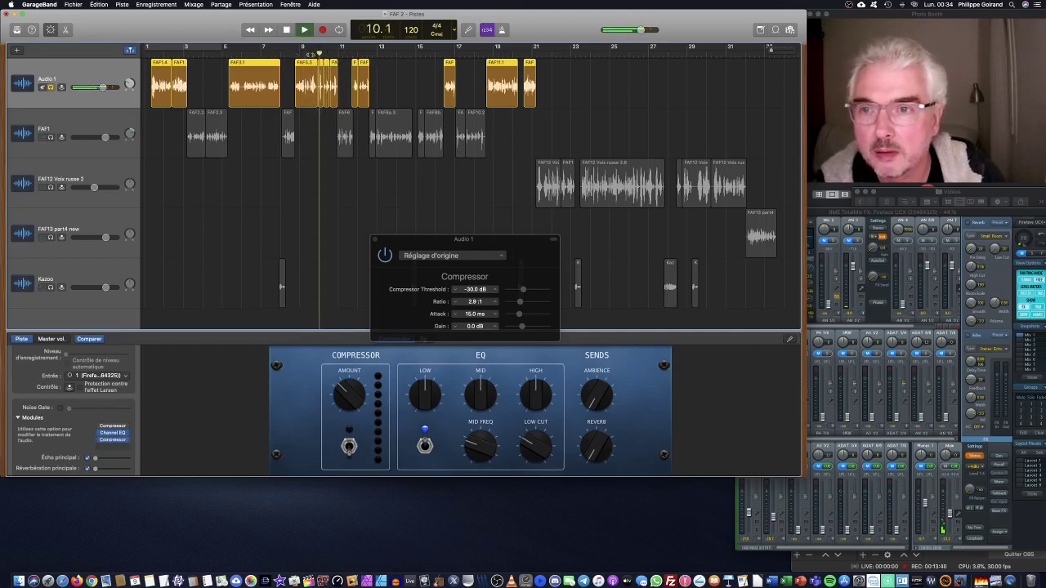
key(space)
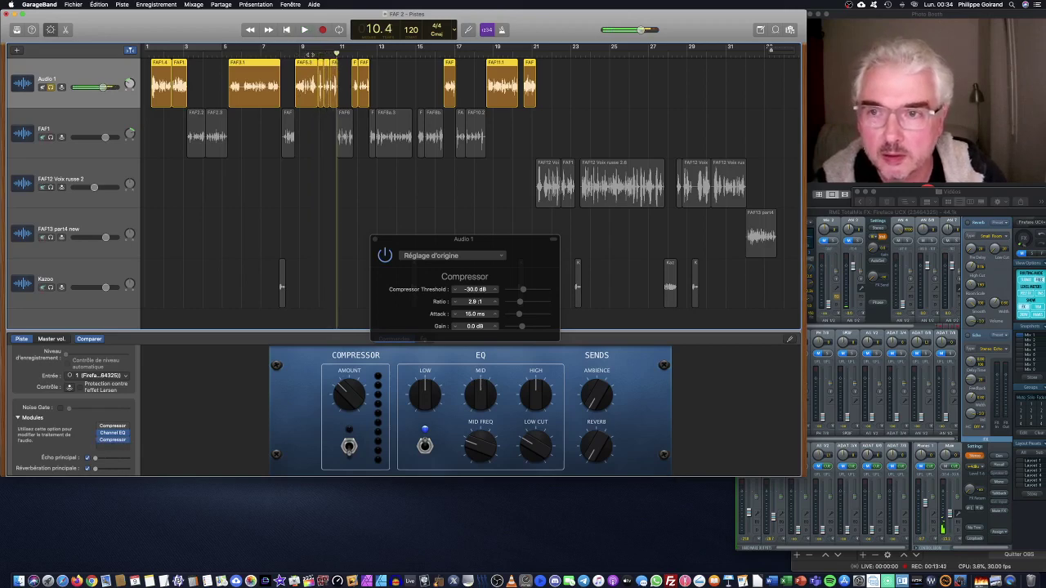
key(space)
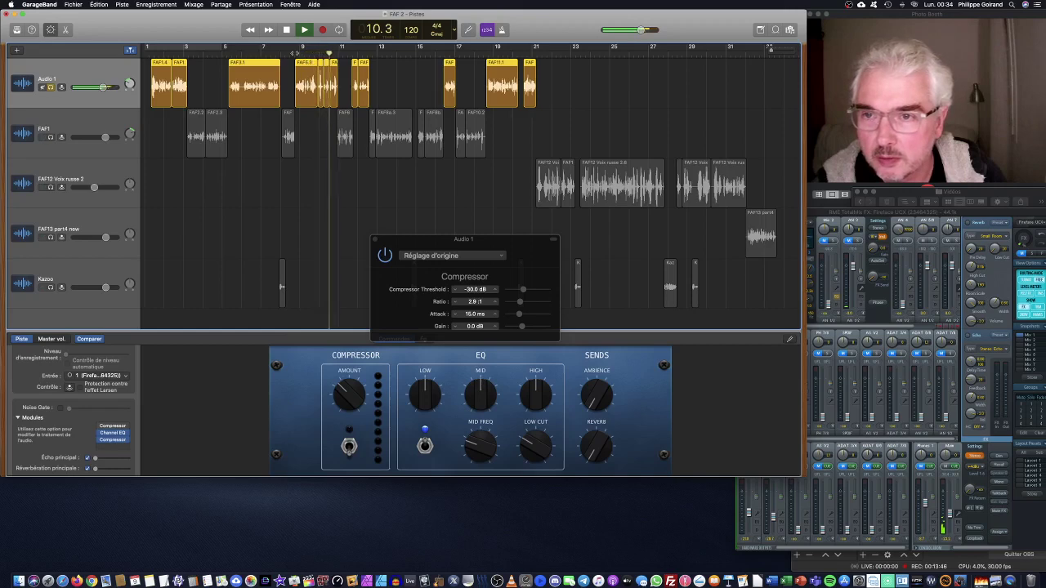
key(space)
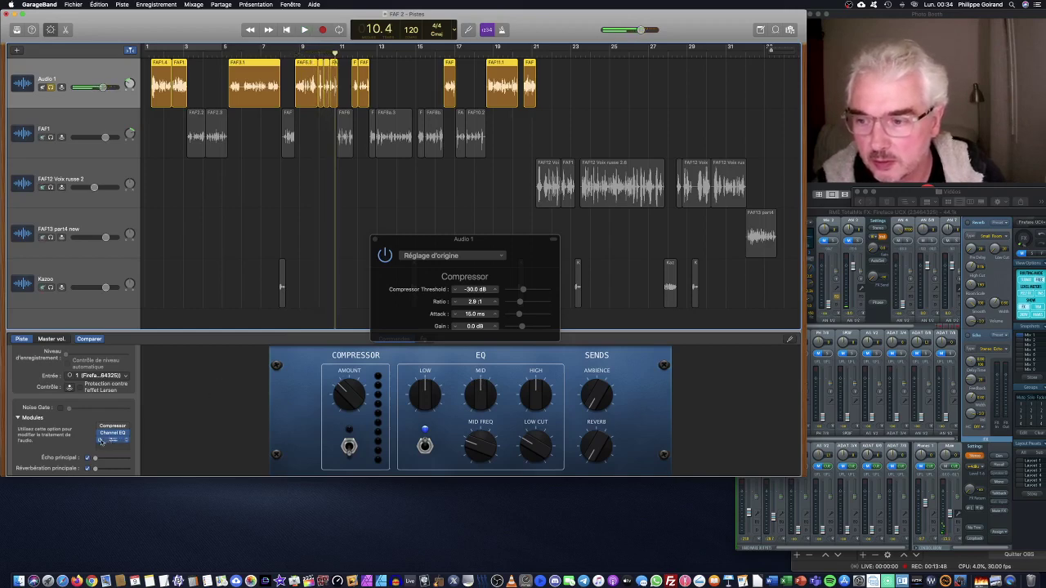
click(298, 51)
key(space)
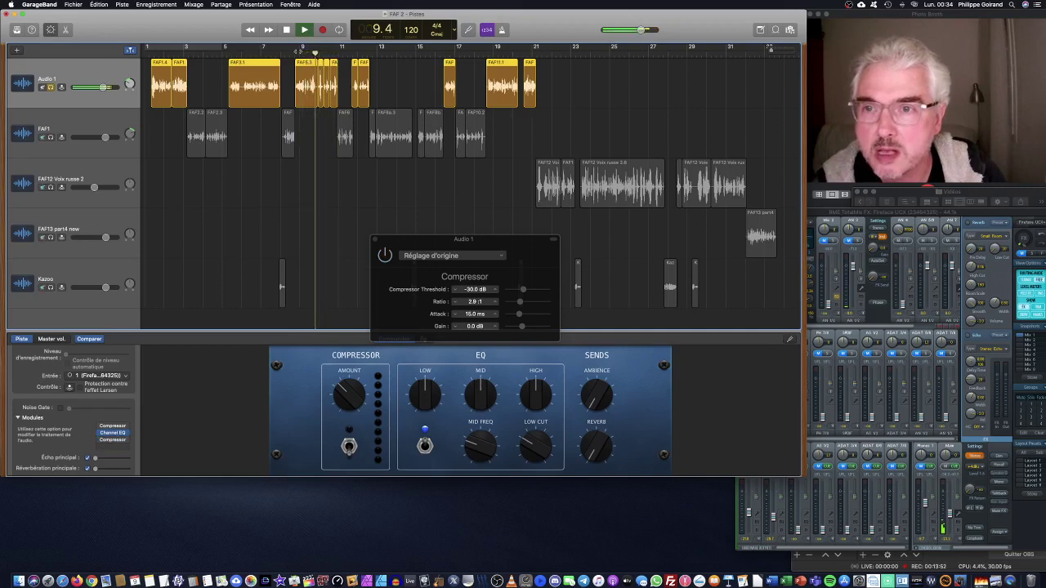
key(space)
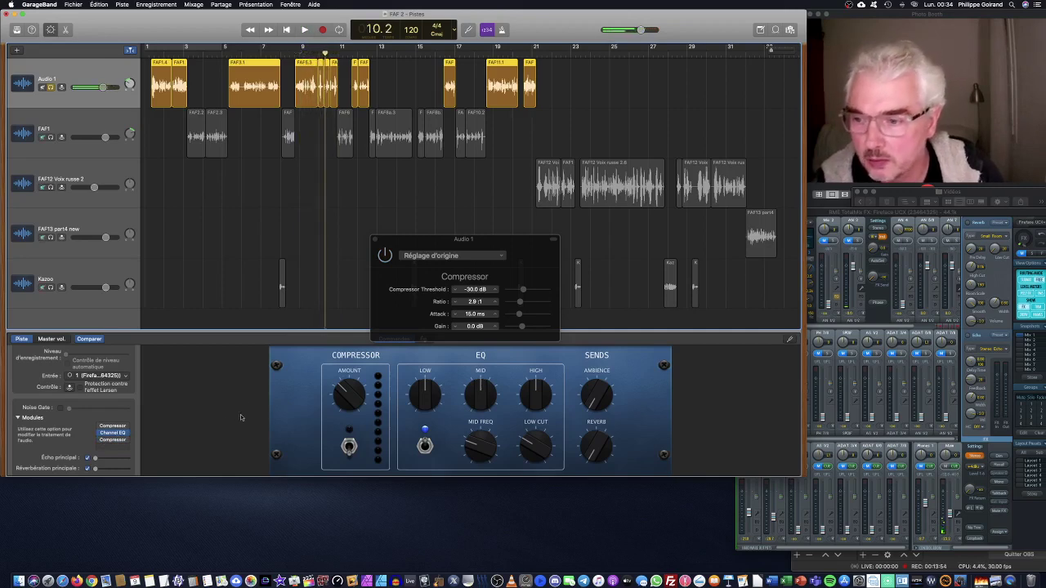
- Re-enable the second Compressor with a -33 dB threshold and 2.9:1 ratio, and replay Audio 1 from just before bar 9
click(115, 441)
click(115, 442)
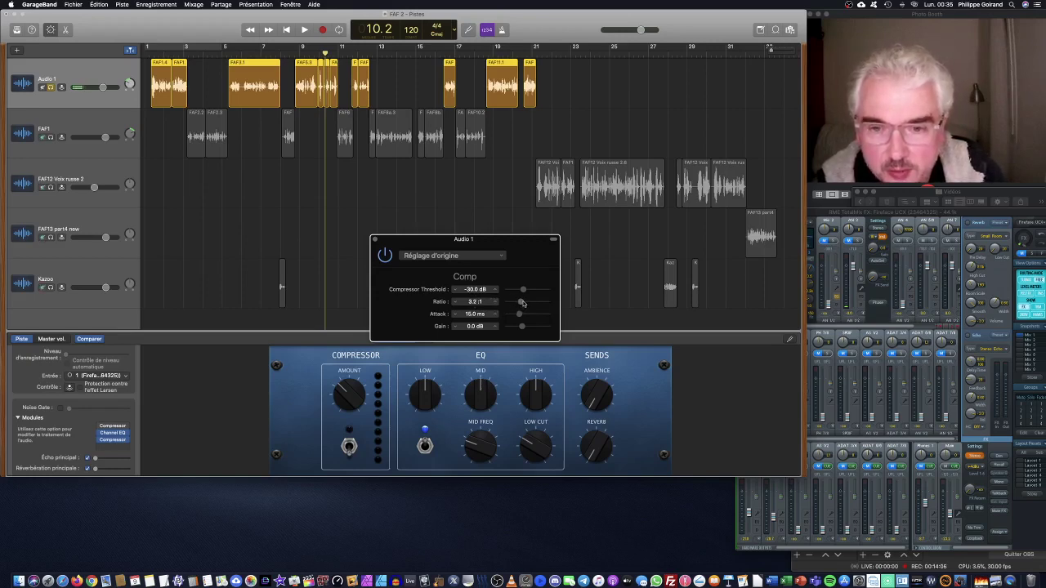
drag(522, 303, 522, 305)
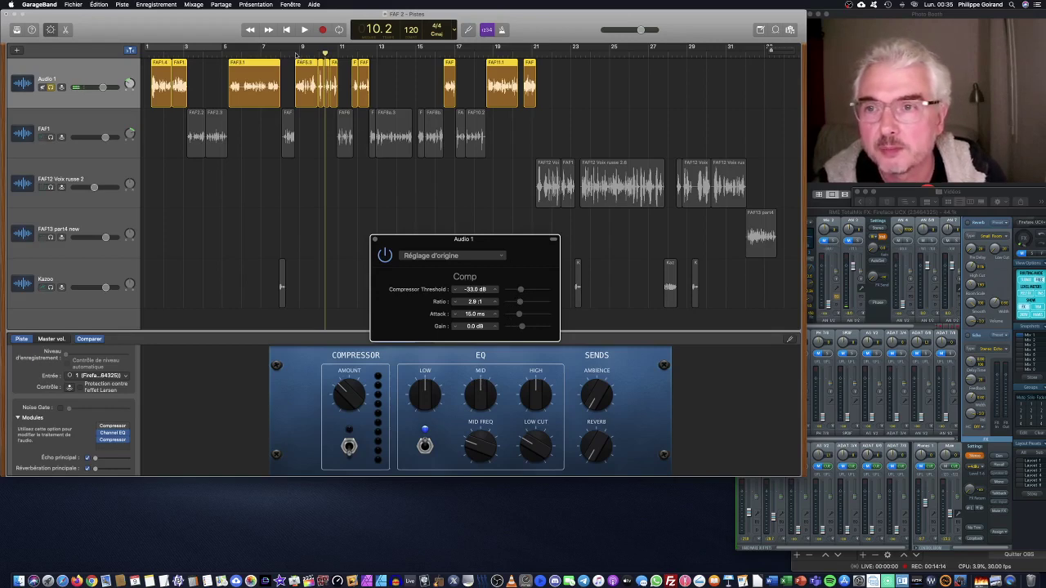
click(295, 55)
key(space)
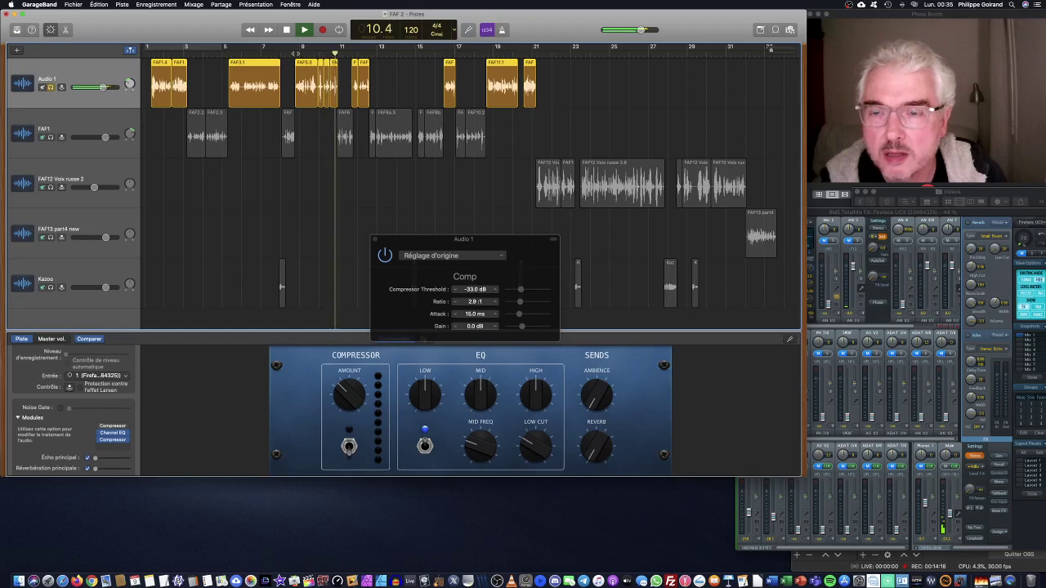
key(space)
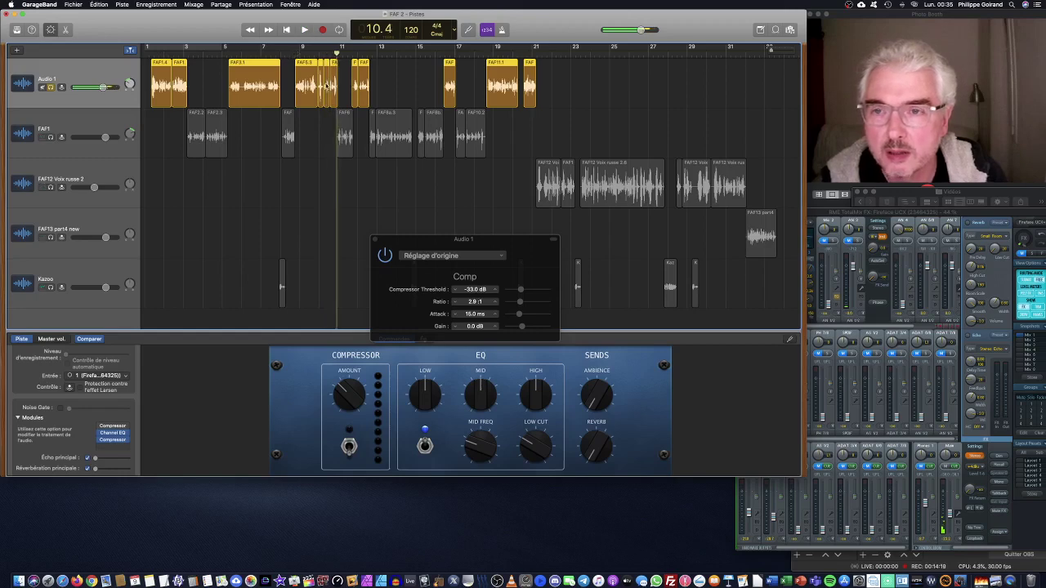
click(375, 240)
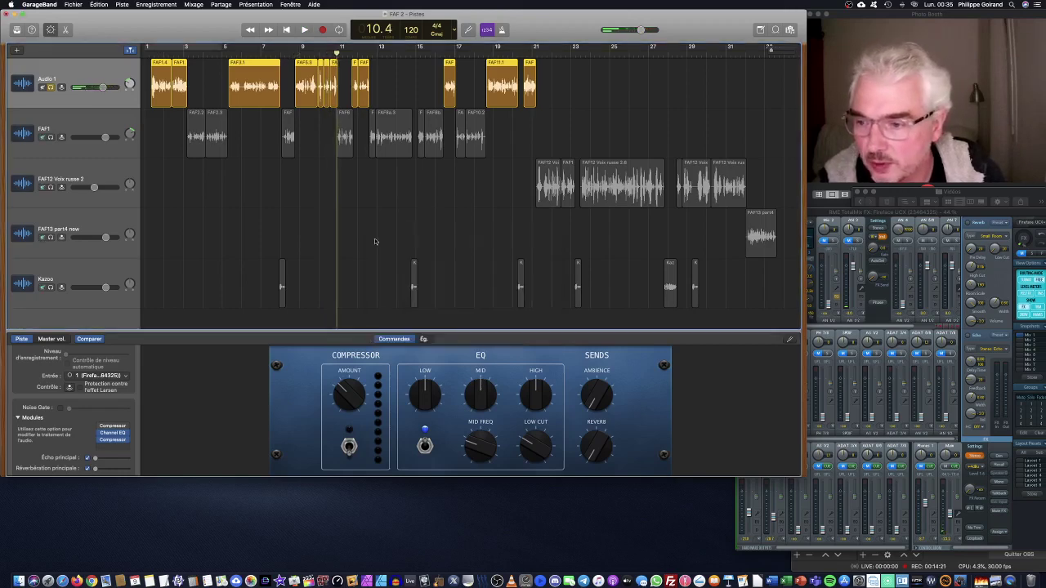
- In Audio 1's Channel EQ, move the 500 Hz band to about 270 Hz with a slight cut and a Q of 0.41
click(113, 433)
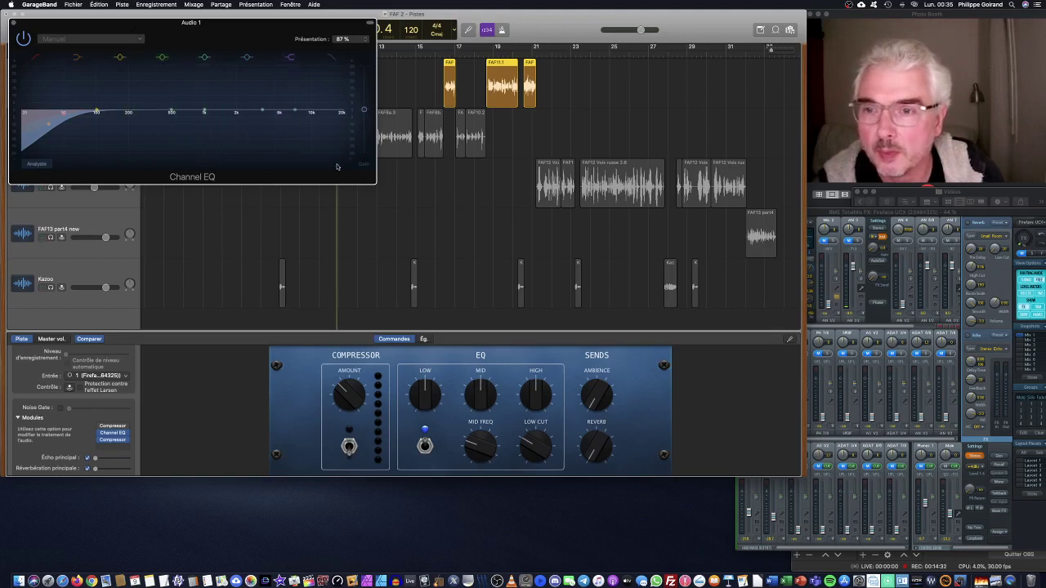
drag(171, 111, 172, 113)
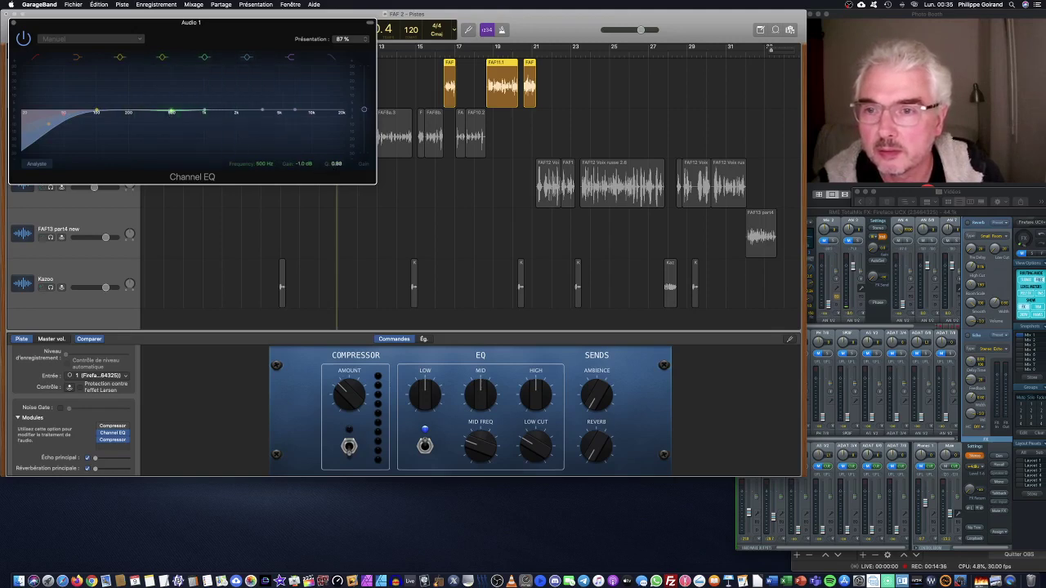
drag(336, 164, 336, 173)
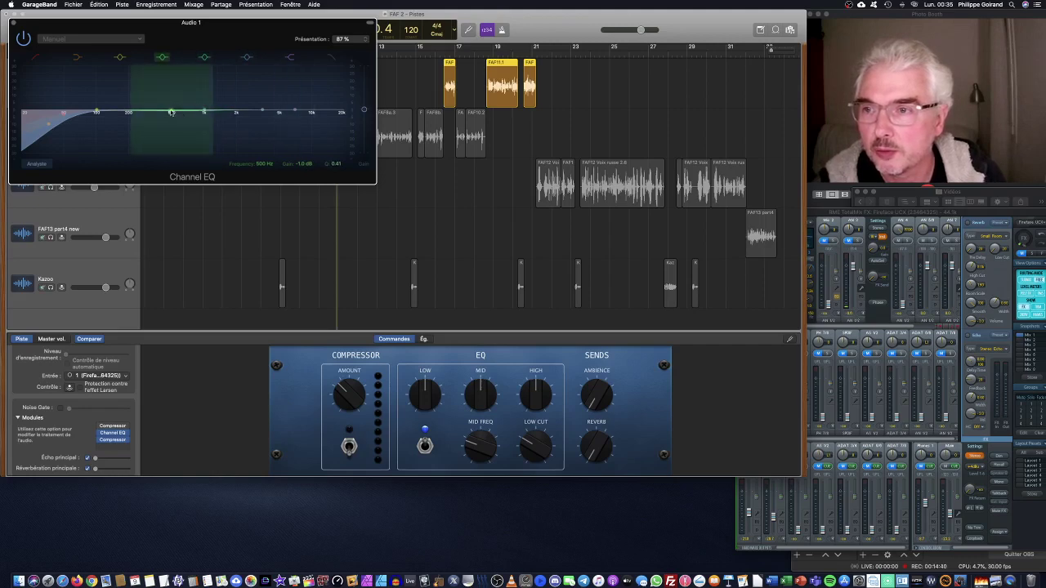
drag(171, 112, 142, 113)
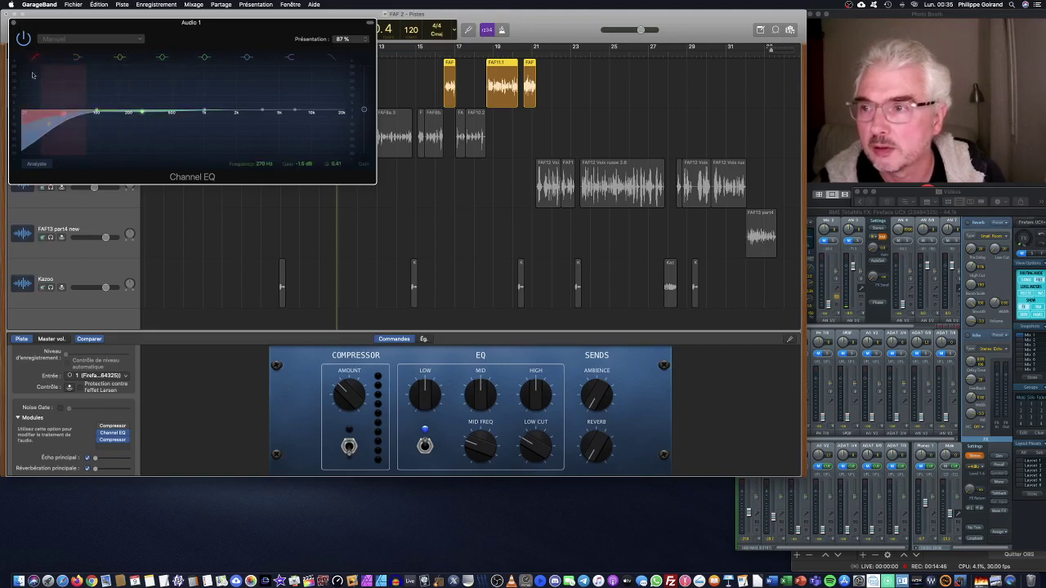
- Adjust the Q of the equalizer's 99 Hz band, set its gain to -2.5 dB and close the equalizer
click(97, 112)
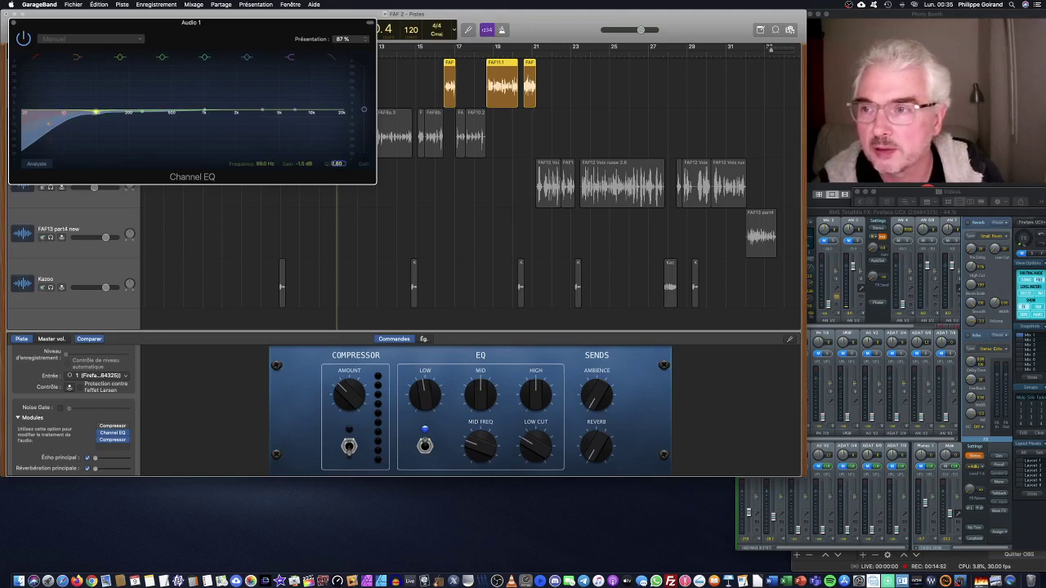
drag(337, 163, 337, 157)
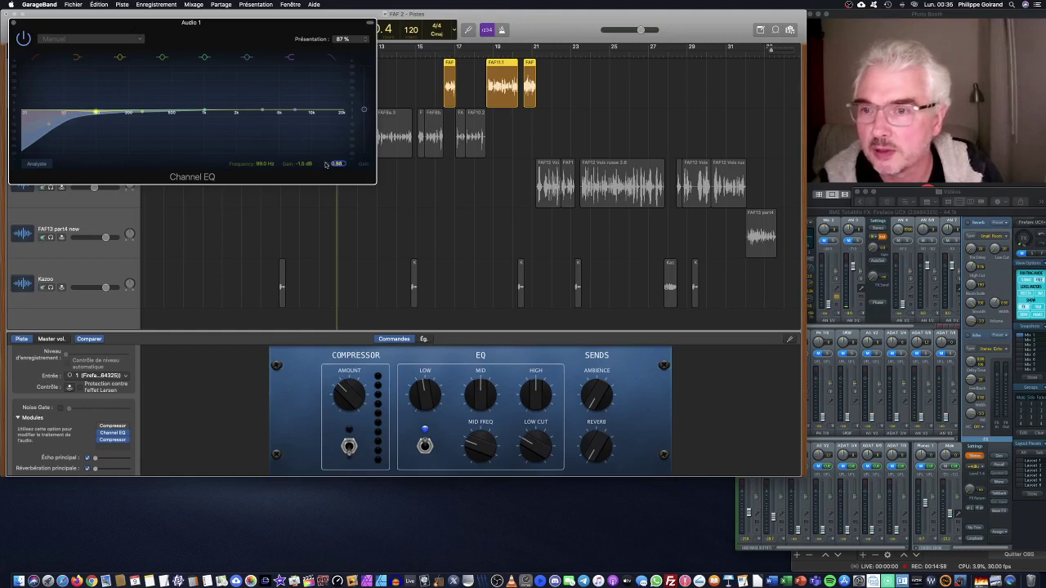
drag(304, 163, 304, 171)
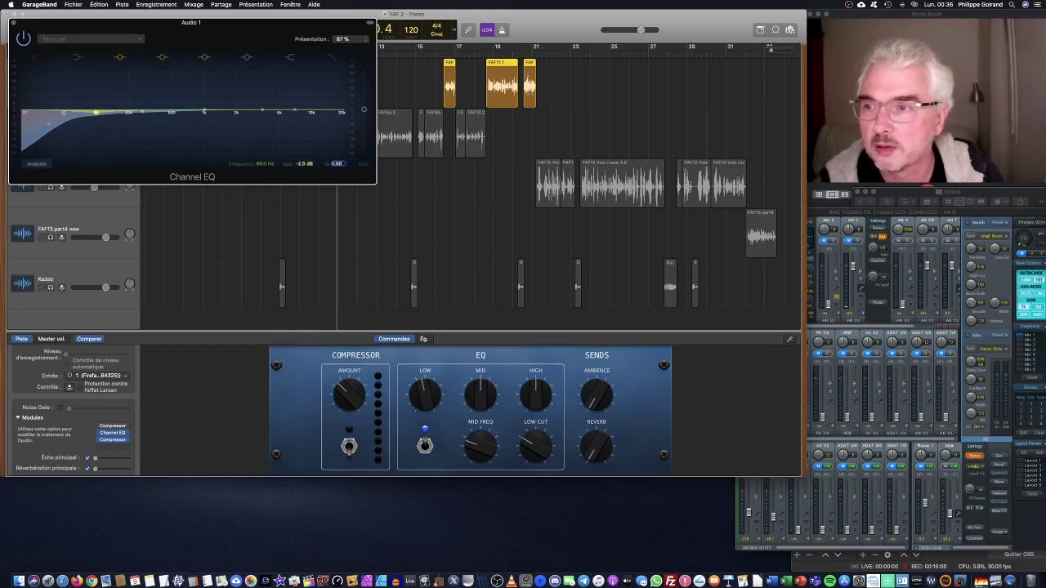
click(23, 38)
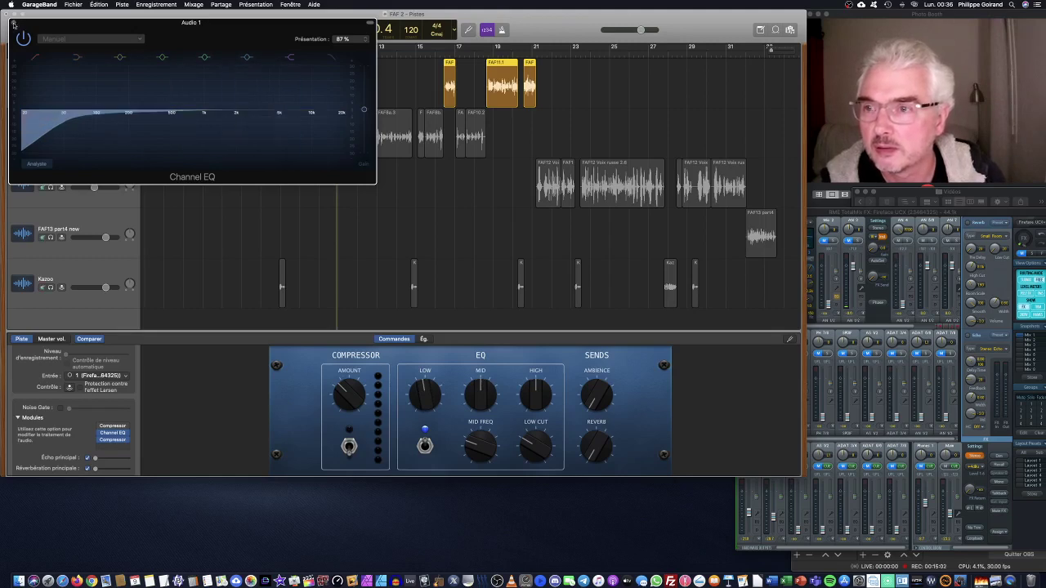
click(14, 24)
- Listen to the equalized Audio 1 track from the clip starting just after bar 5
click(237, 54)
key(space)
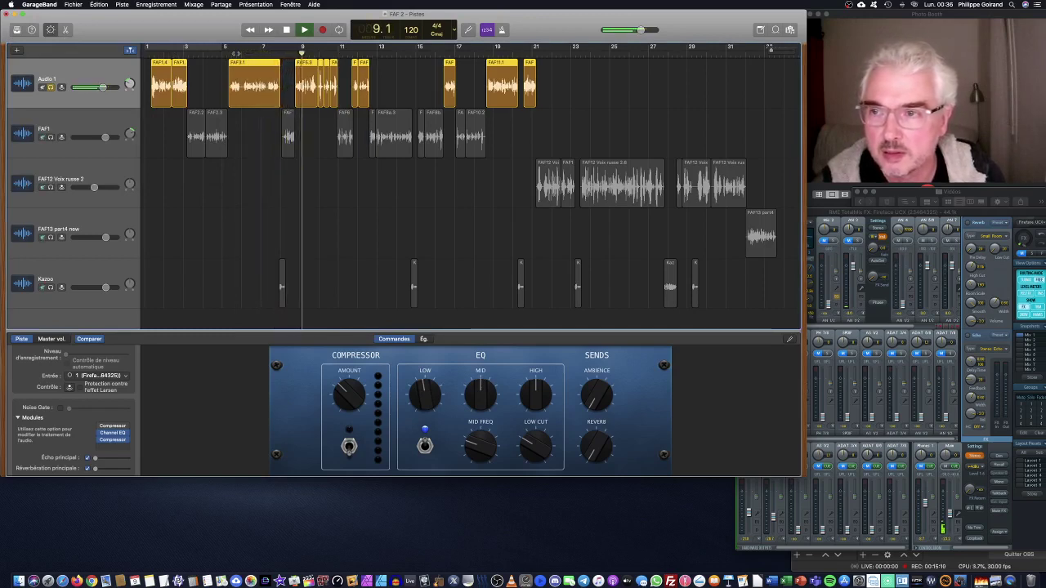
key(space)
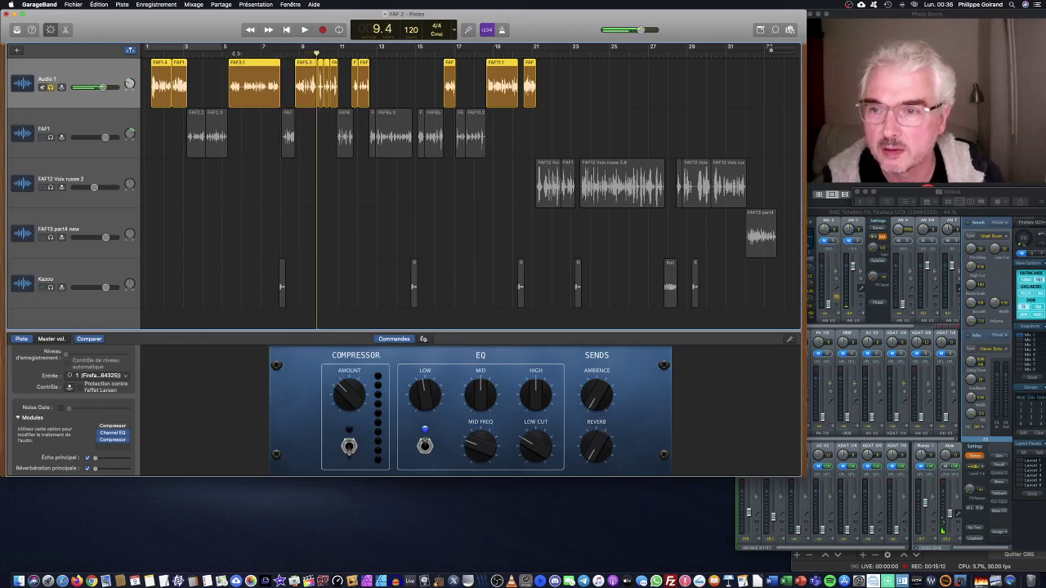
- Open the second Compressor on Audio 1, view its list of presets and close it without choosing one
click(115, 442)
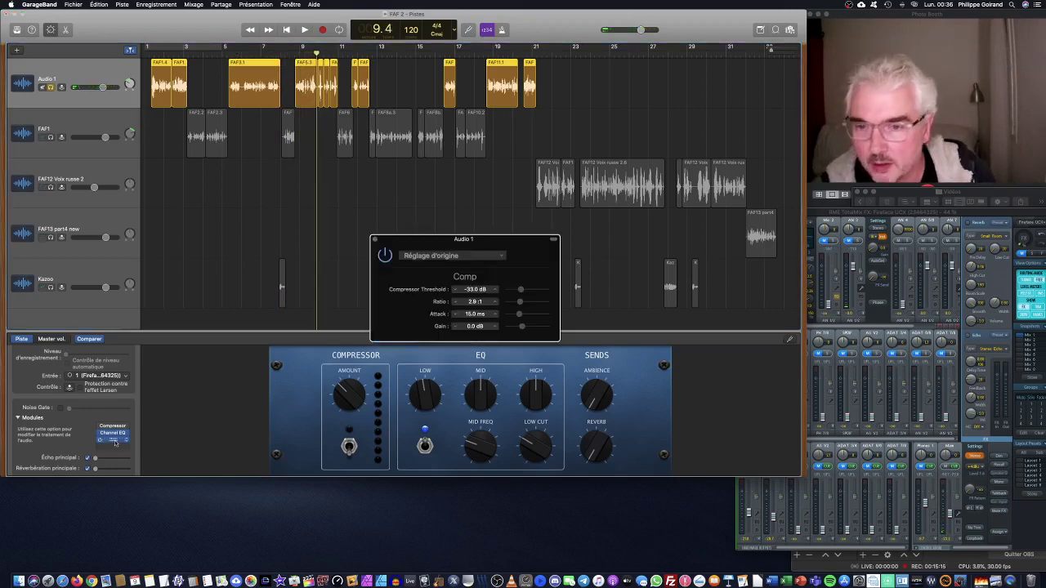
click(502, 257)
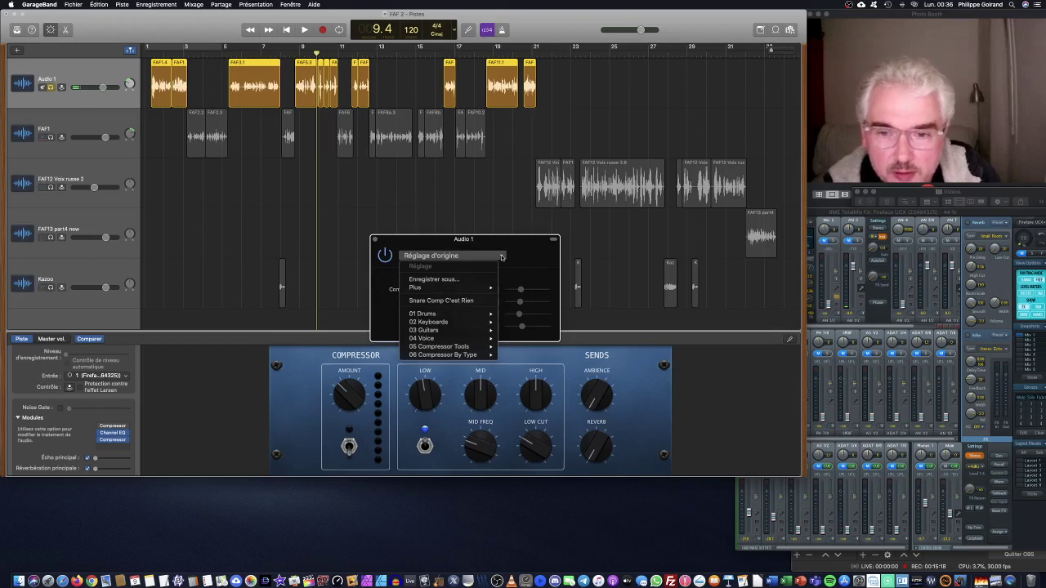
click(404, 243)
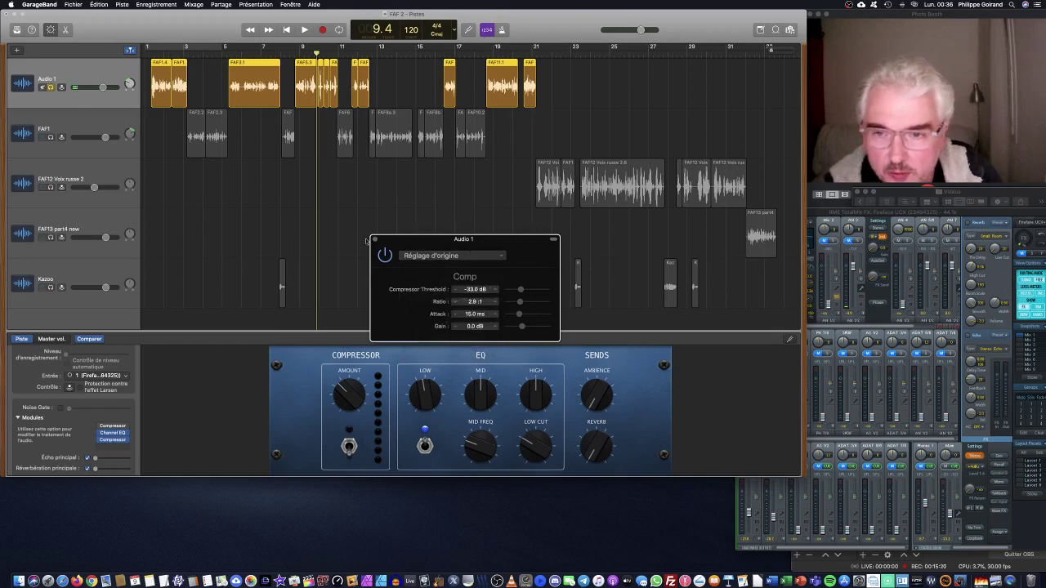
click(374, 240)
- Enable the Compressor on the FAF1 track and take Audio 1 out of solo, with the playhead near bar 3
click(88, 120)
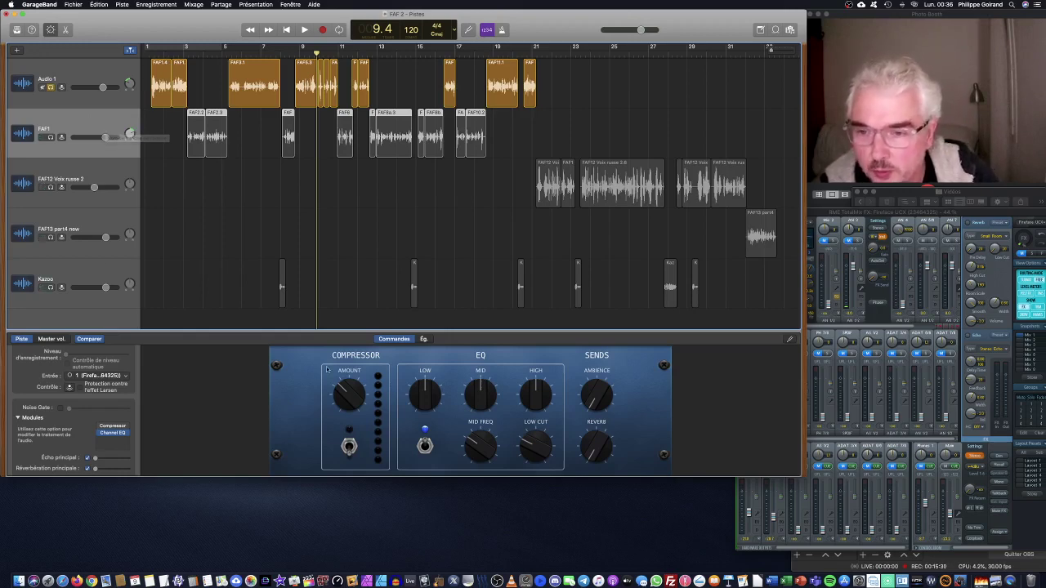
click(98, 427)
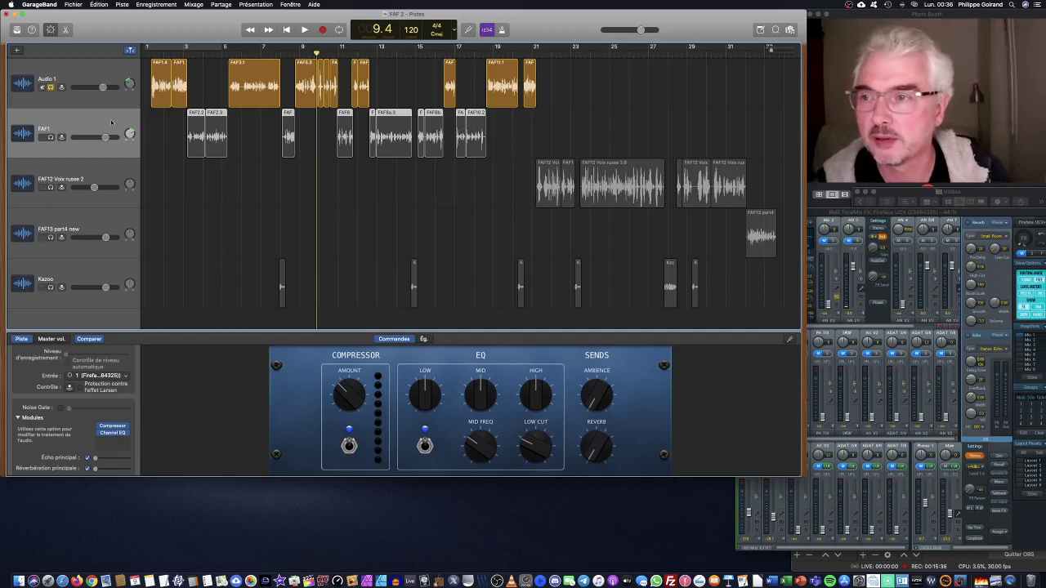
key(super+a)
click(183, 53)
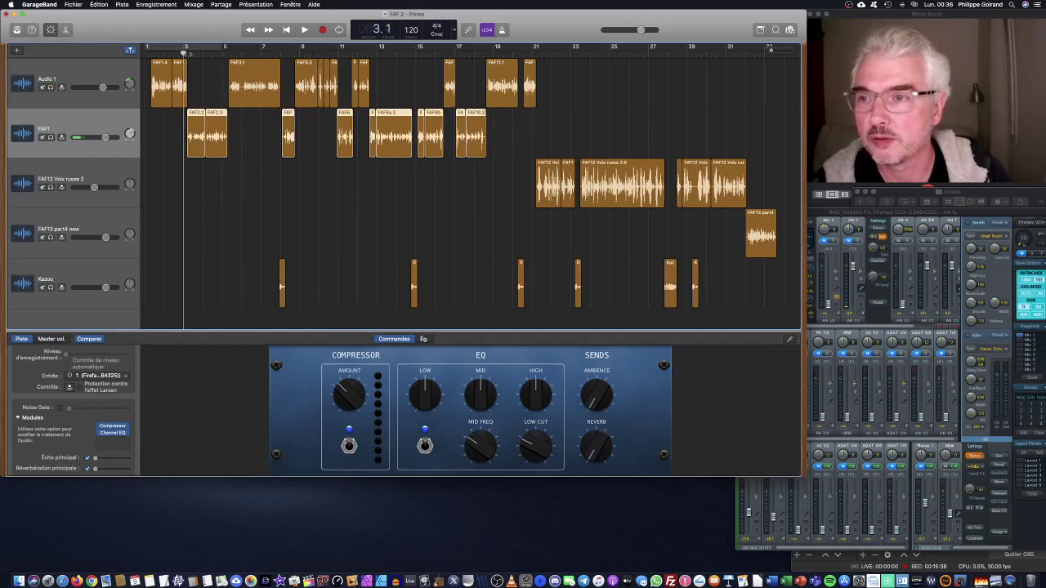
- Play the mix from bar 3 to bar 21 while raising FAF1's compressor amount, lowering its lows and slightly boosting its highs
key(space)
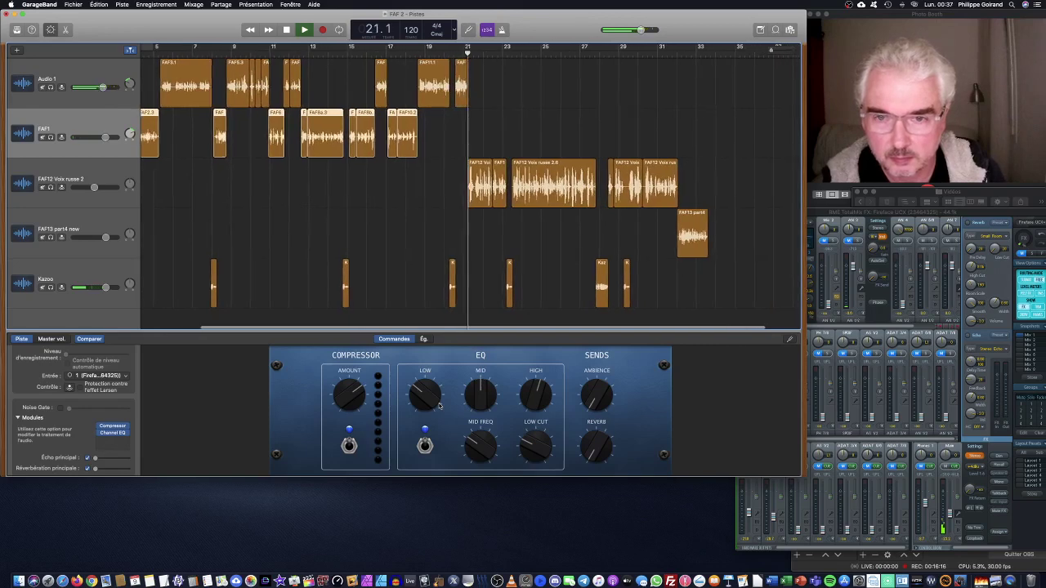
key(space)
scroll(384, 225, left, 2)
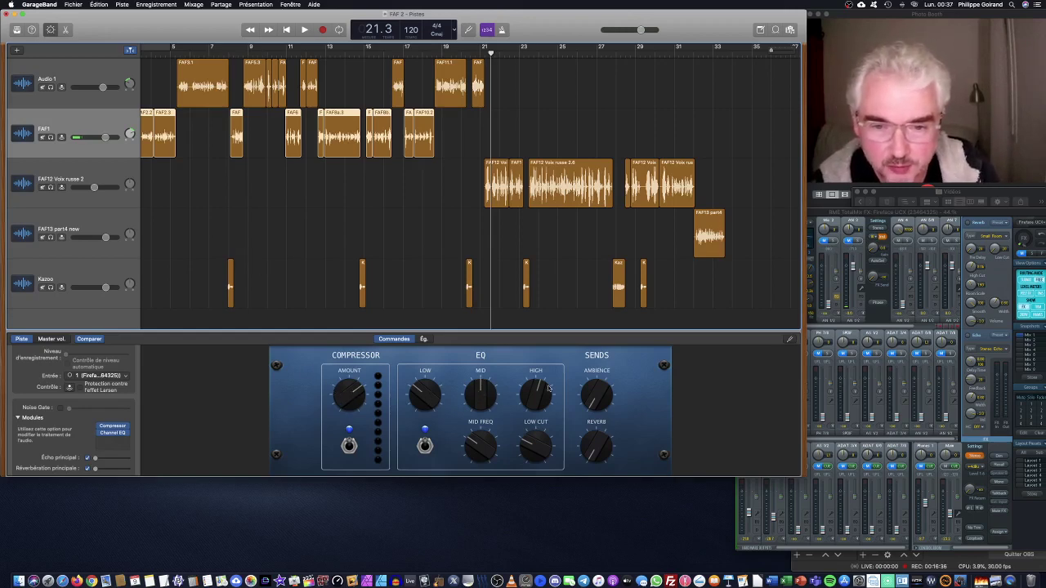
- Enable the Compressor on FAF12 Voix russe 2, raise its amount and slightly reduce its lows while playing from bar 21
click(81, 177)
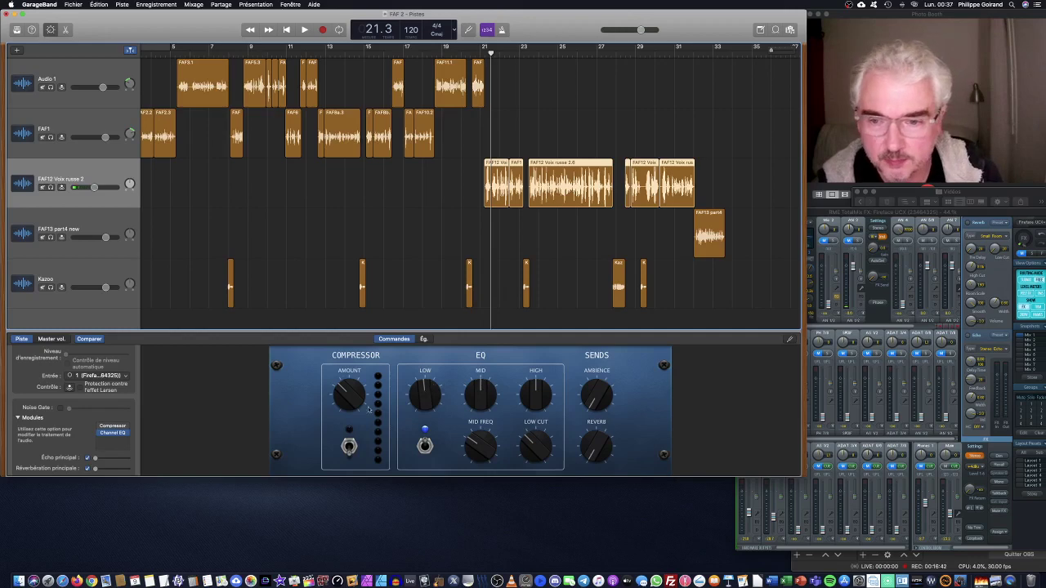
click(349, 446)
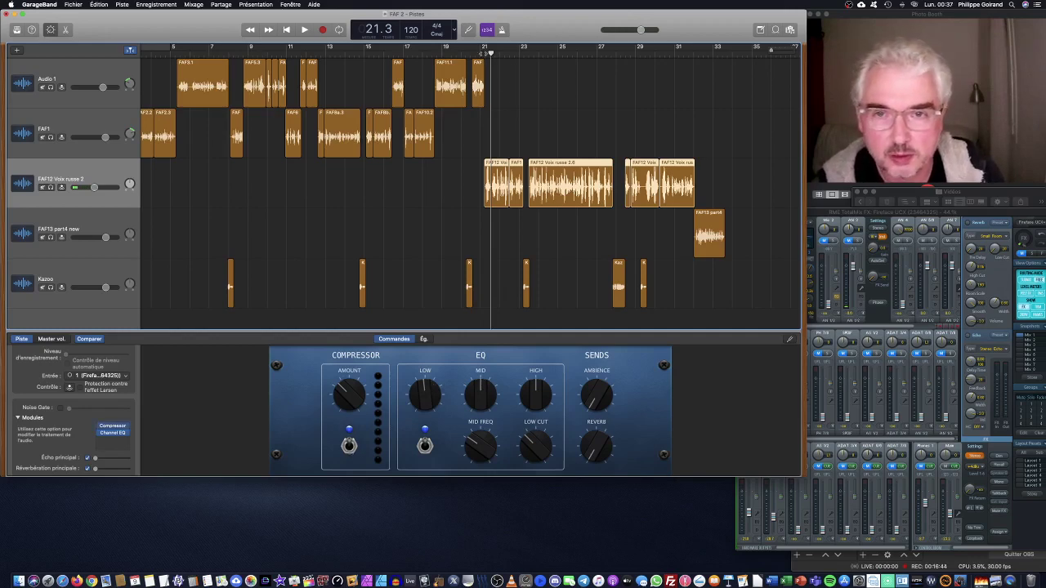
key(space)
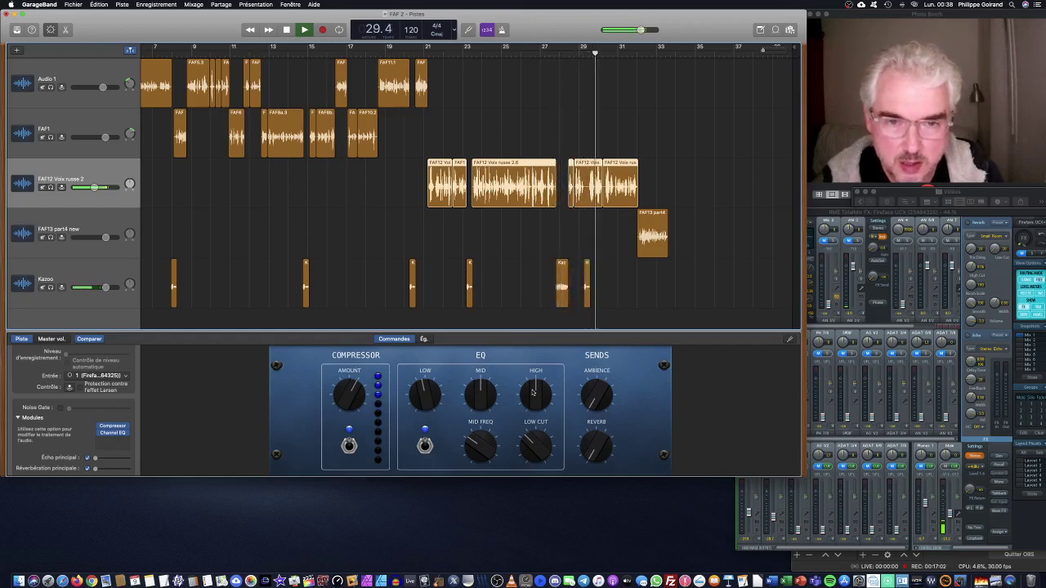
key(space)
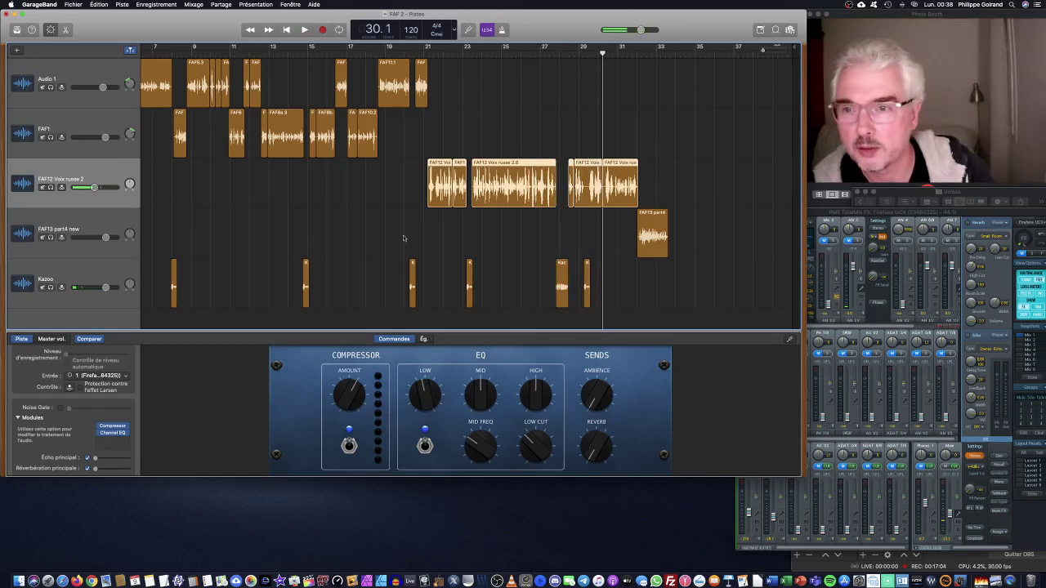
scroll(404, 237, left, 5)
scroll(430, 238, left, 2)
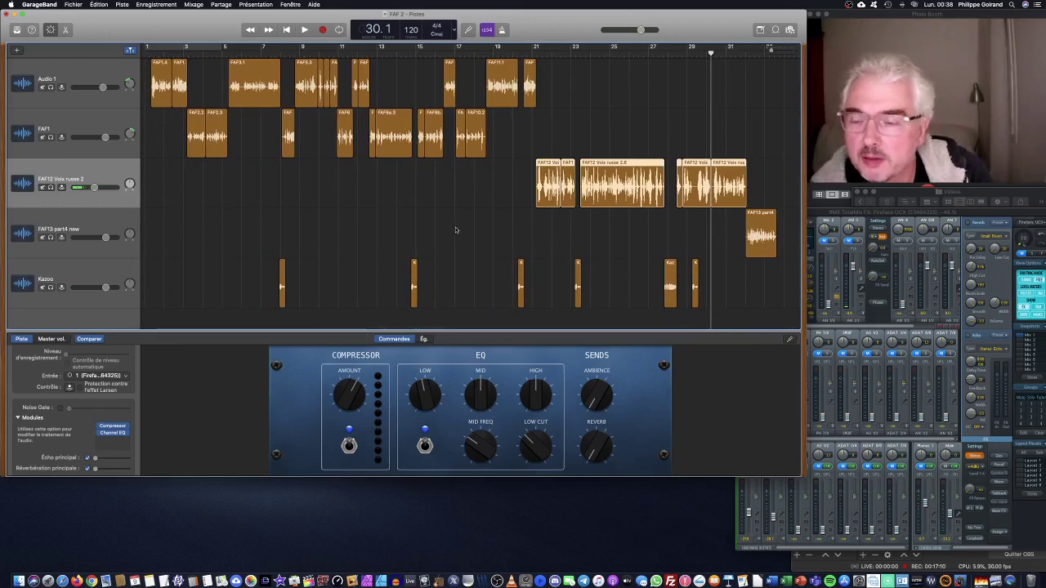
- Insert the Space Designer reverb in Audio 1's next free effect slot and close its settings window
click(90, 68)
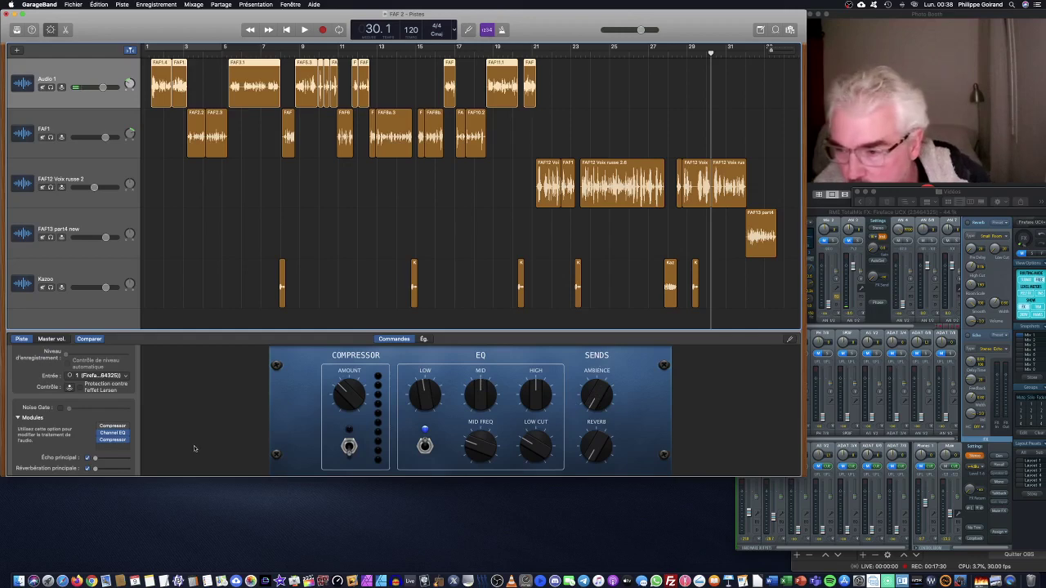
click(125, 448)
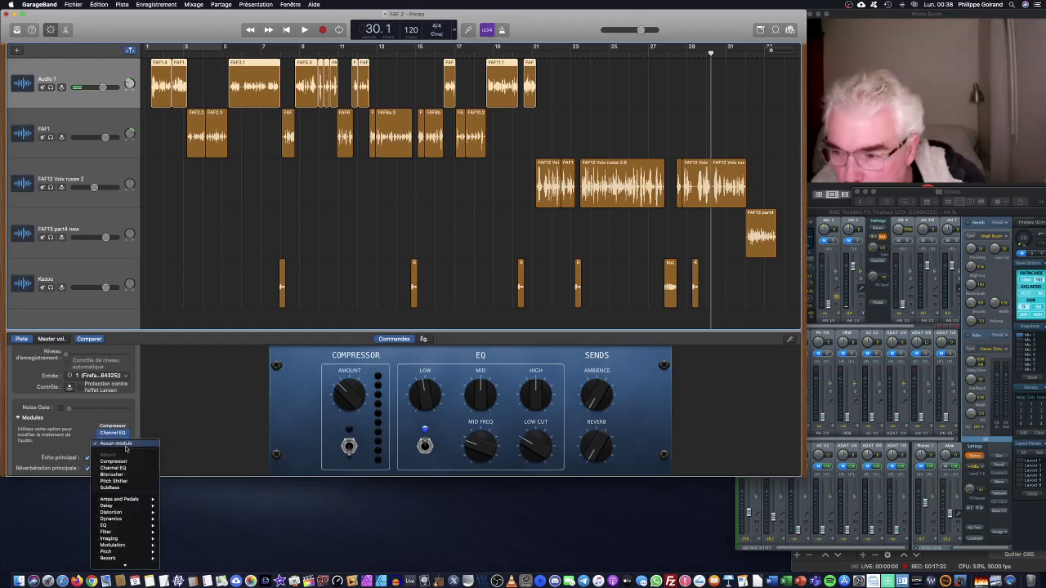
mouse_move(135, 547)
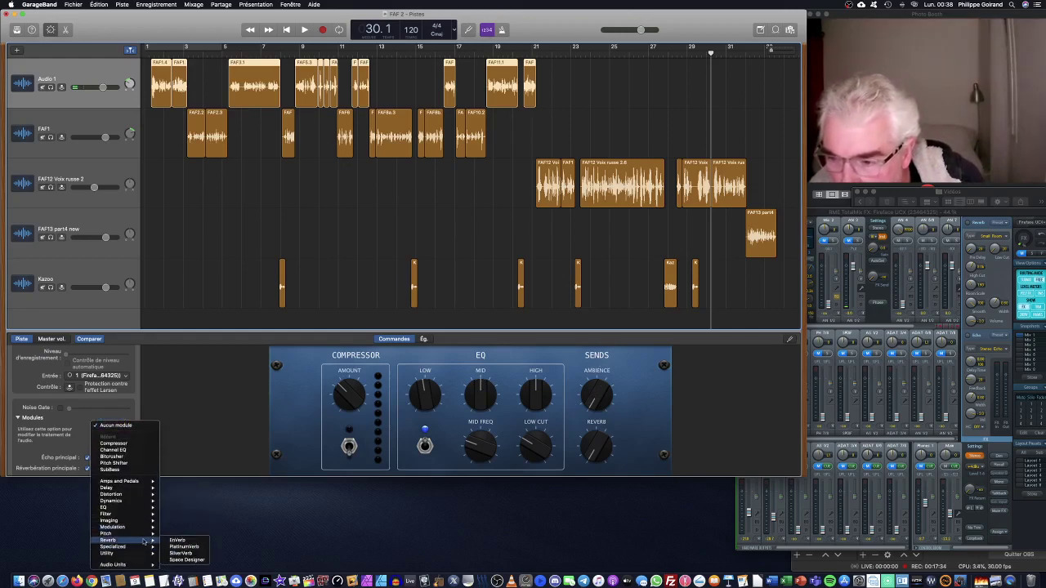
click(196, 560)
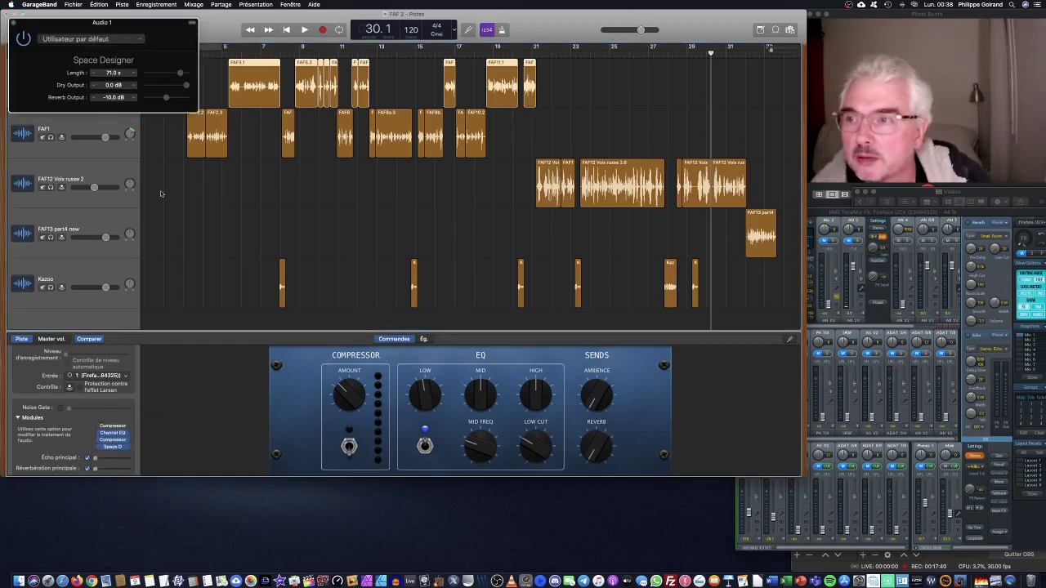
drag(67, 25, 305, 180)
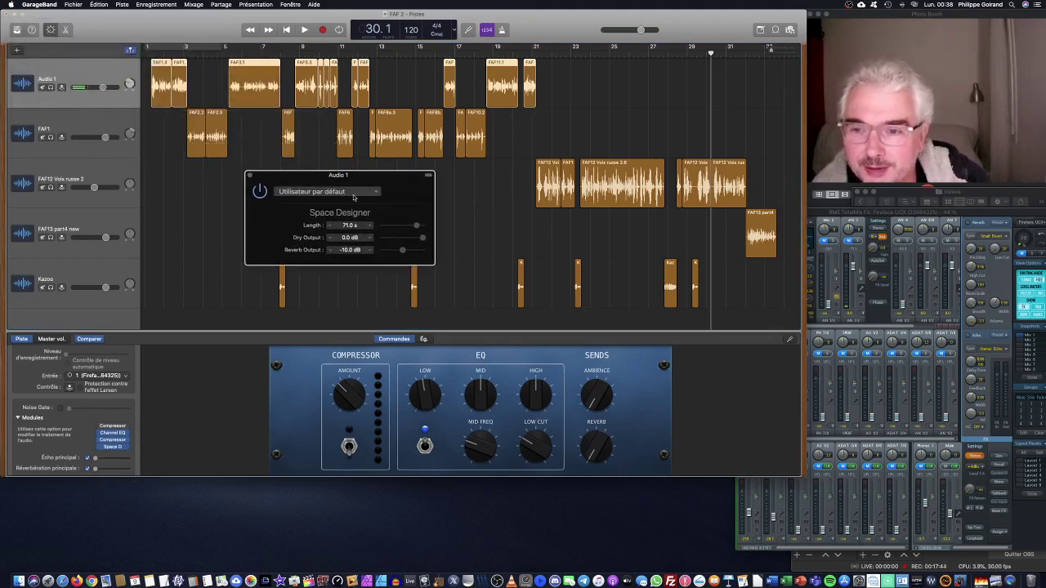
click(250, 174)
- Replace Audio 1's Space Designer with the Valhalla DSP Audio Unit ValhallaPlate, accepting the weaker security settings
click(113, 446)
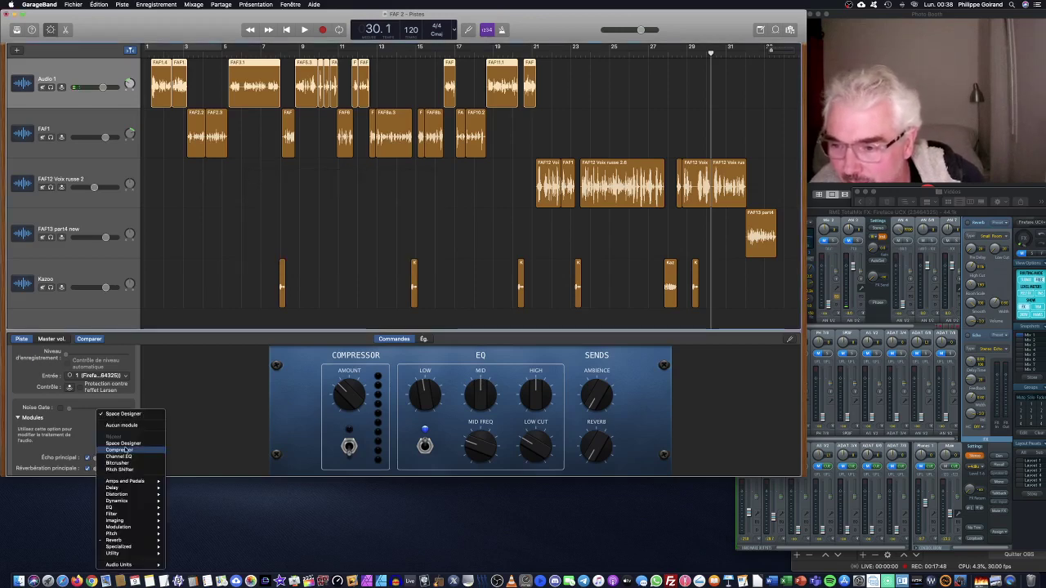
mouse_move(119, 565)
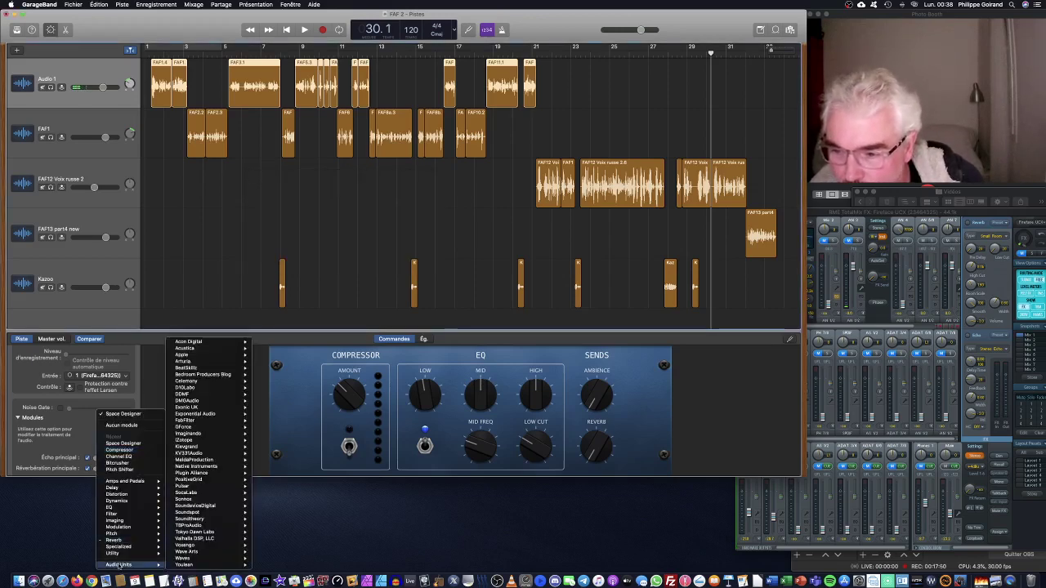
mouse_move(215, 558)
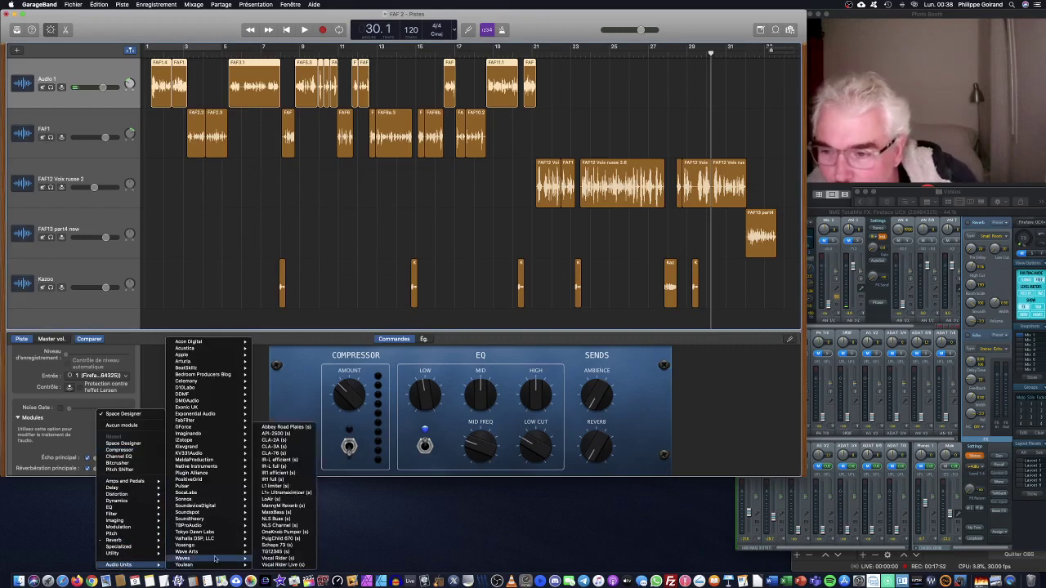
mouse_move(209, 539)
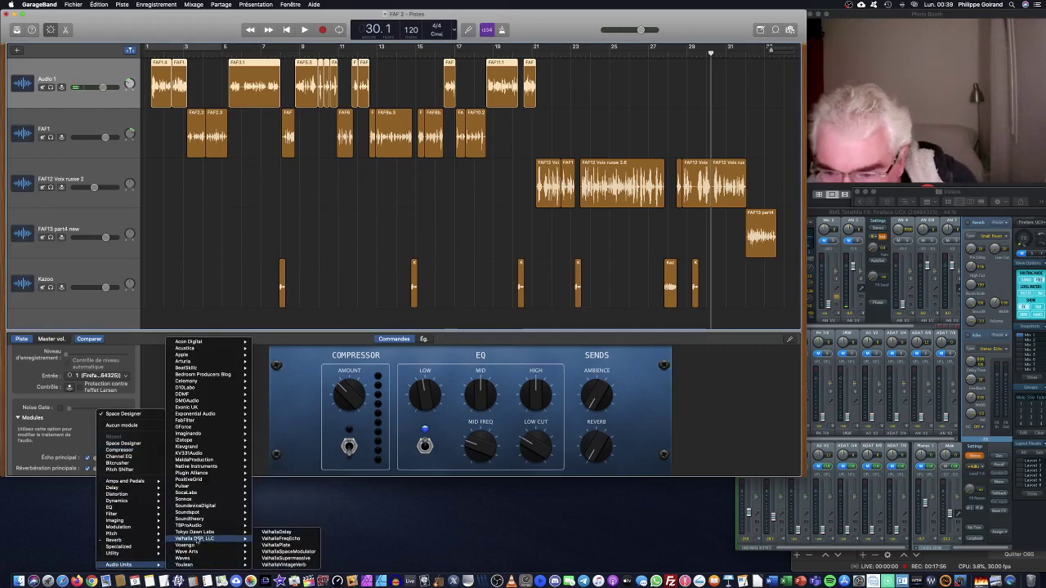
click(287, 545)
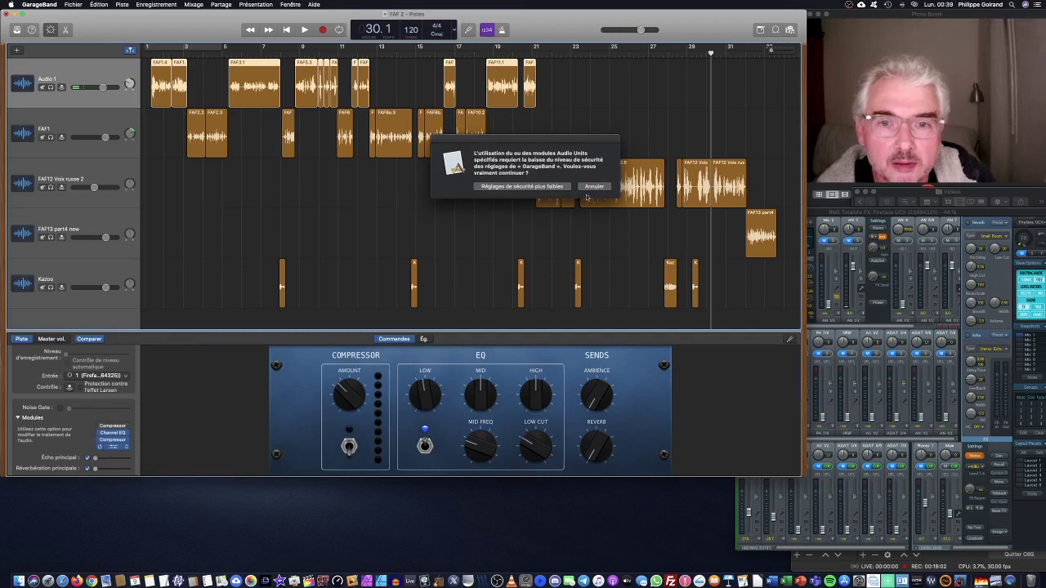
click(547, 187)
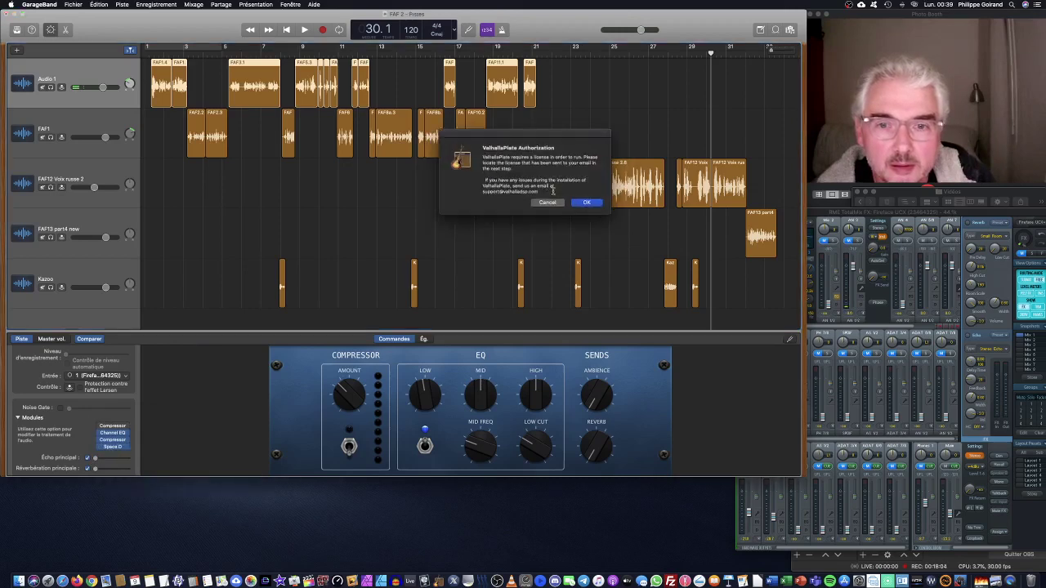
- Skip loading a ValhallaPlate licence file, dismiss the authorization dialogs and move the plug-in window away from the track headers
click(586, 203)
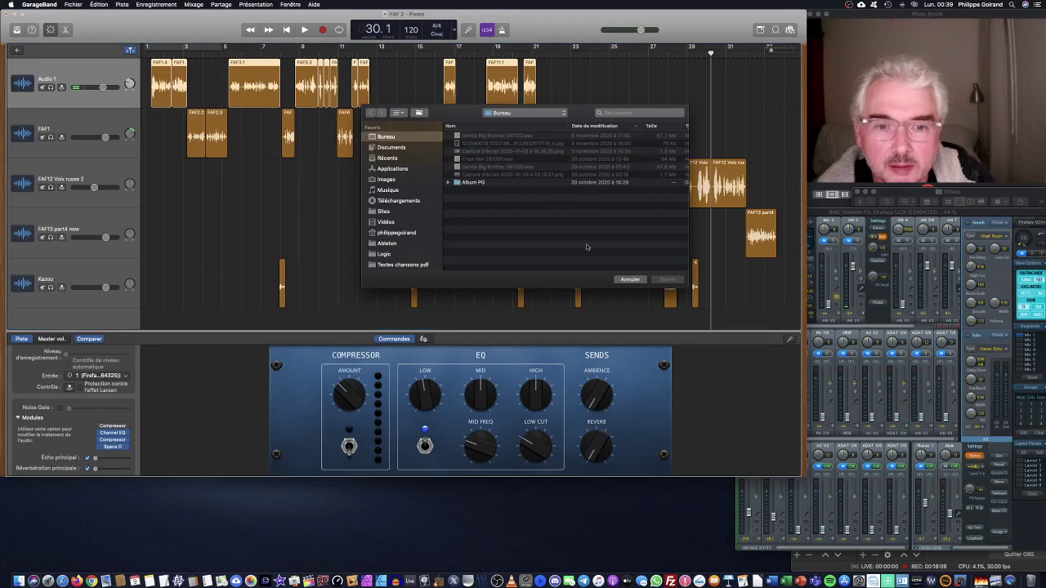
click(631, 280)
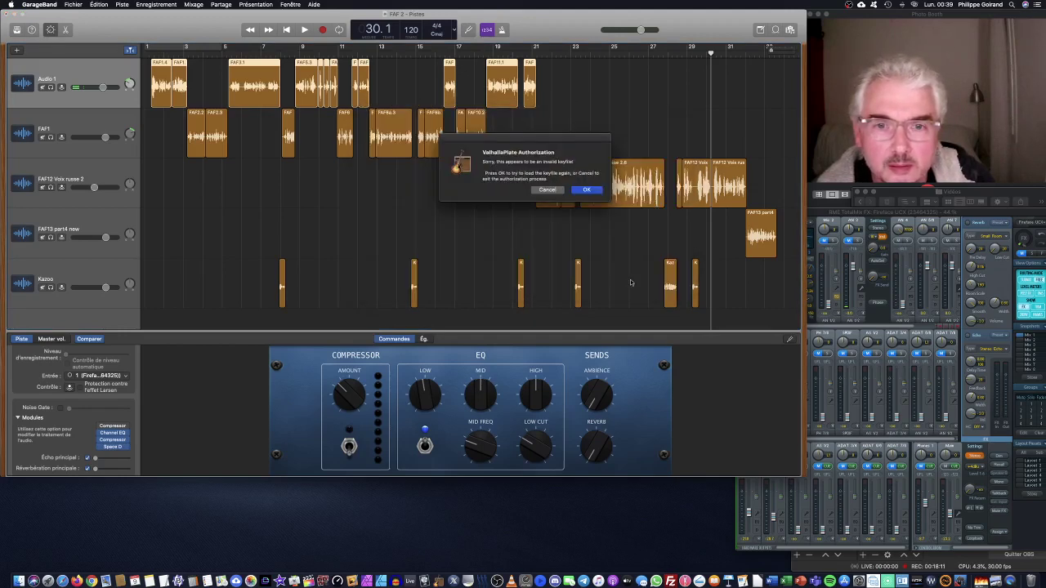
click(547, 189)
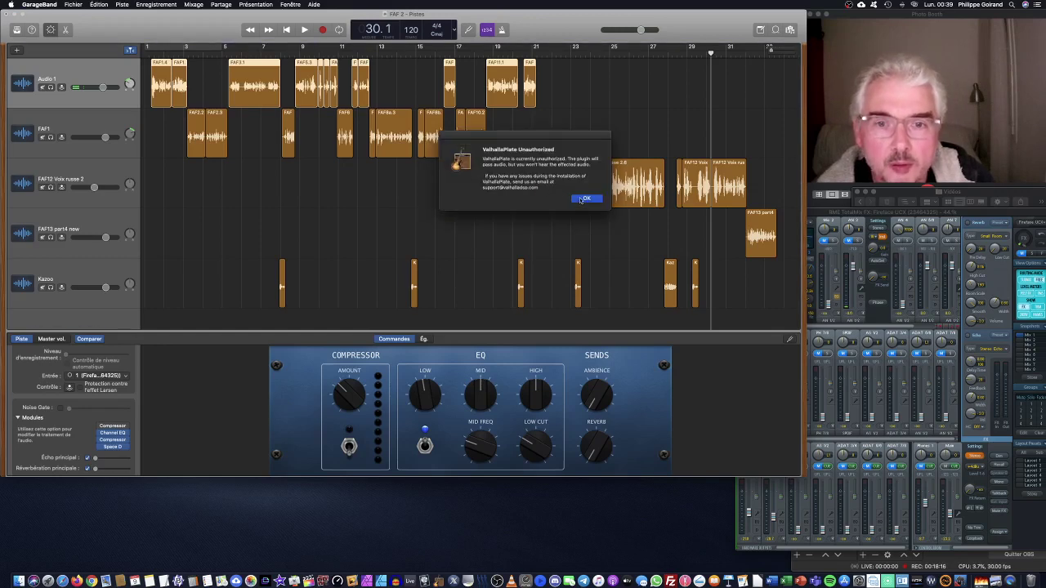
click(582, 199)
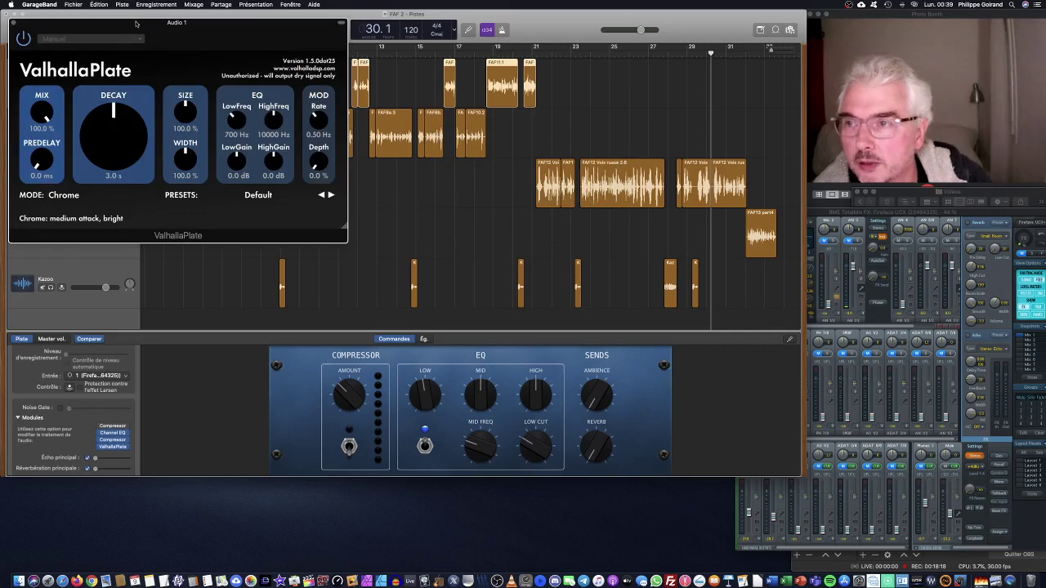
drag(135, 16, 575, 93)
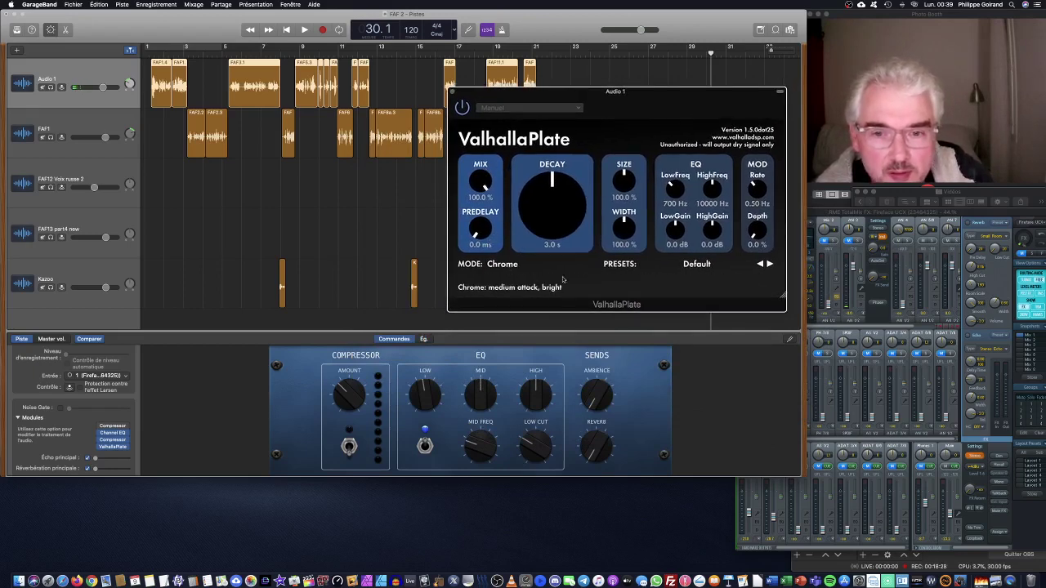
- Set the ValhallaPlate reverb mode to Steel
click(509, 265)
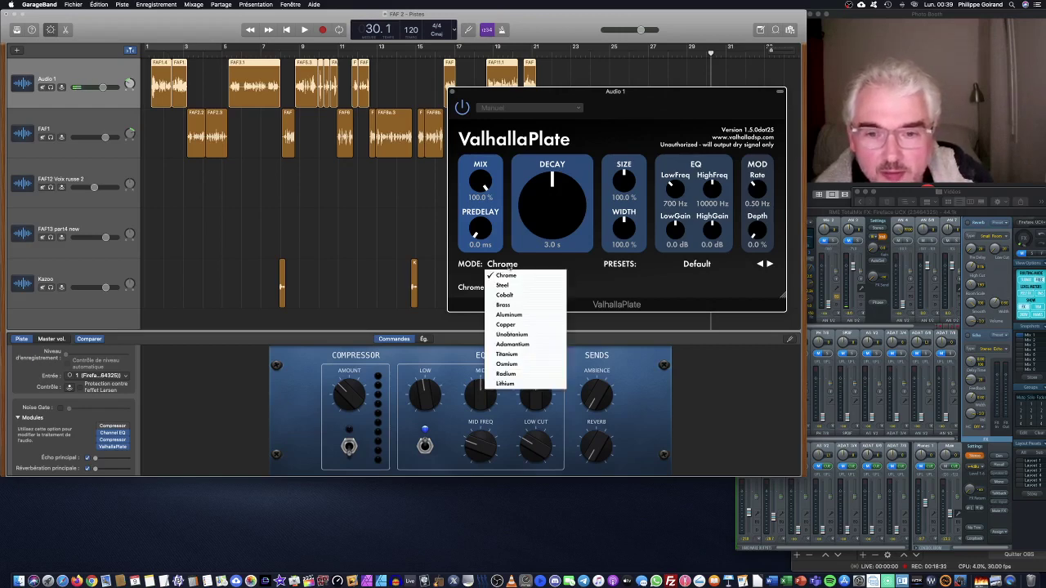
click(508, 267)
click(508, 267)
click(509, 267)
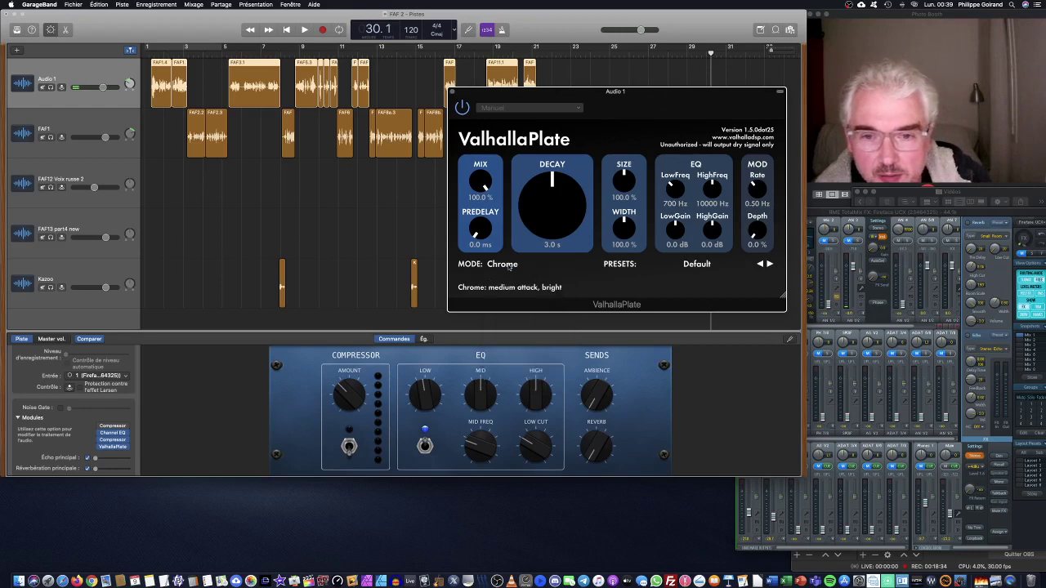
click(509, 266)
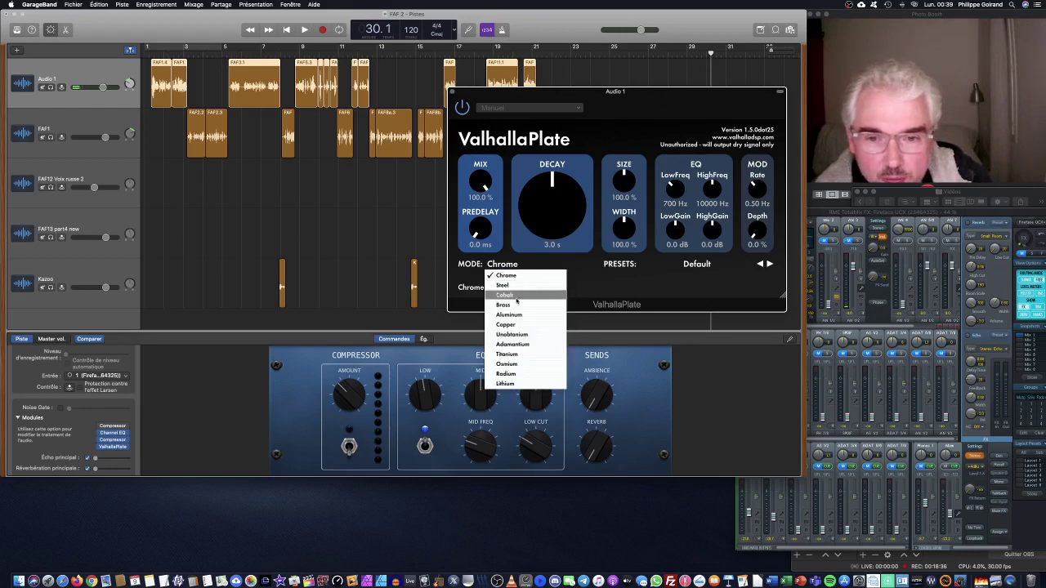
click(512, 286)
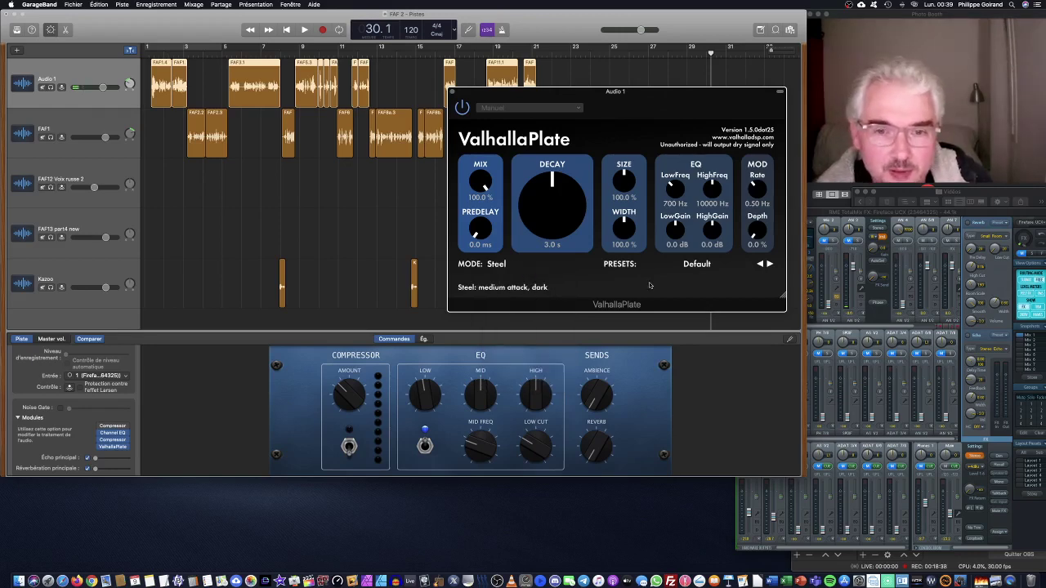
- Set ValhallaPlate's decay to 2.5 s and its mix to 15.6 %, and move its window lower
drag(563, 228, 552, 199)
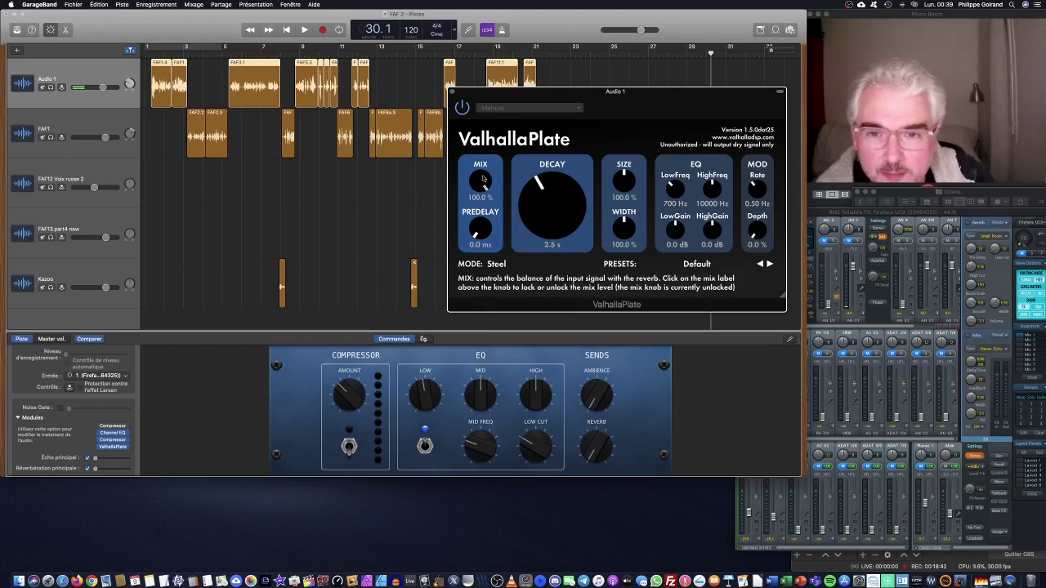
drag(483, 179, 509, 264)
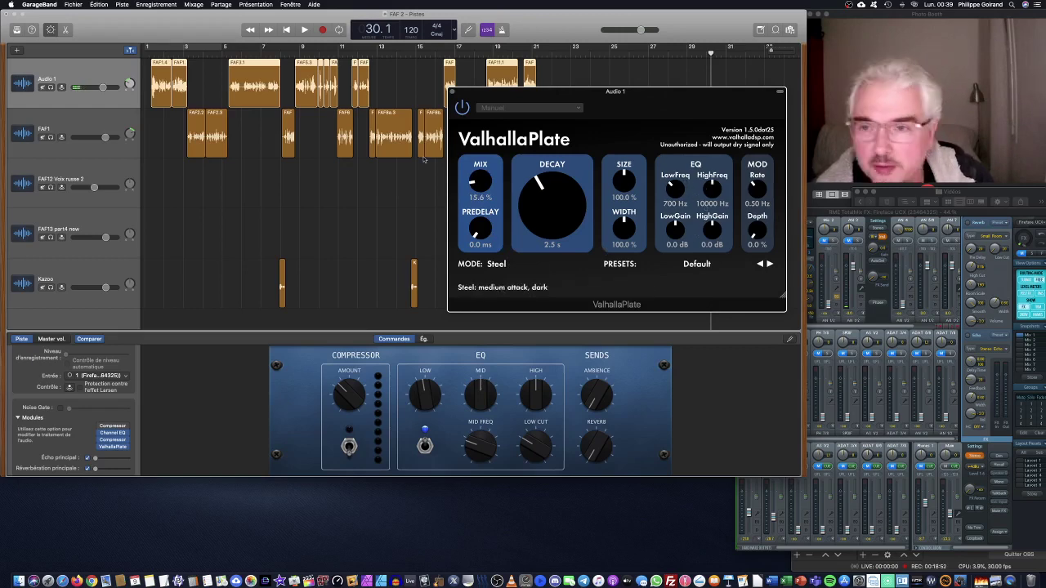
drag(526, 93, 482, 143)
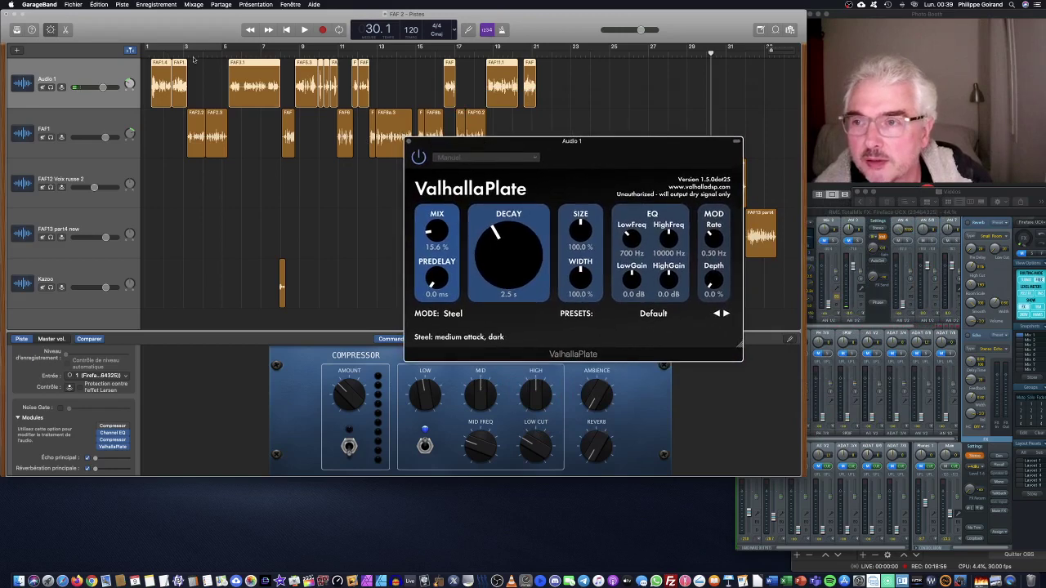
- Play from bar 1 while raising ValhallaPlate's mix to 63.6 %, and restart playback from bar 6
click(148, 56)
key(space)
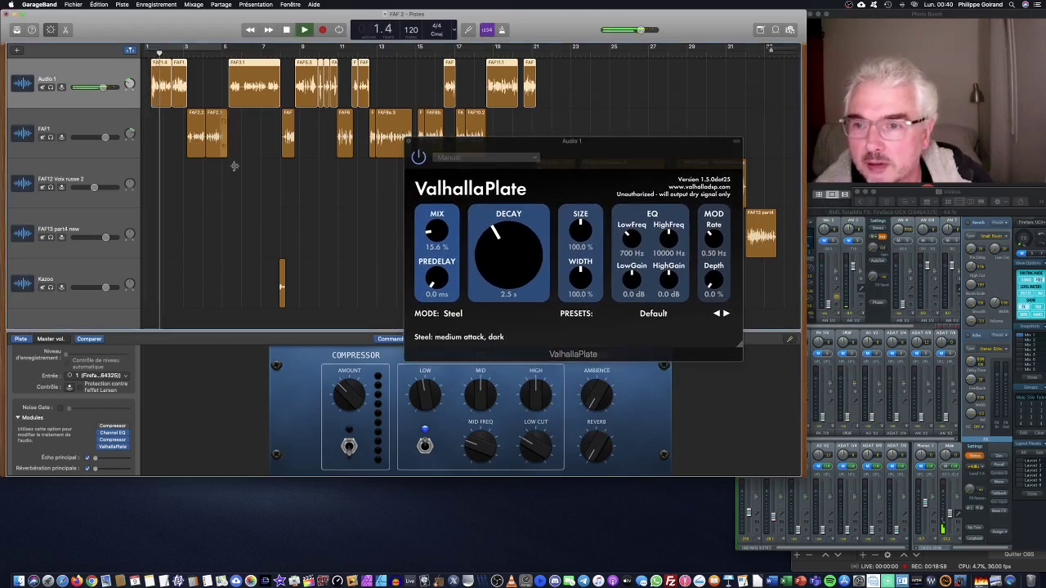
mouse_move(436, 232)
mouse_down()
mouse_move(437, 196)
mouse_move(435, 236)
mouse_up()
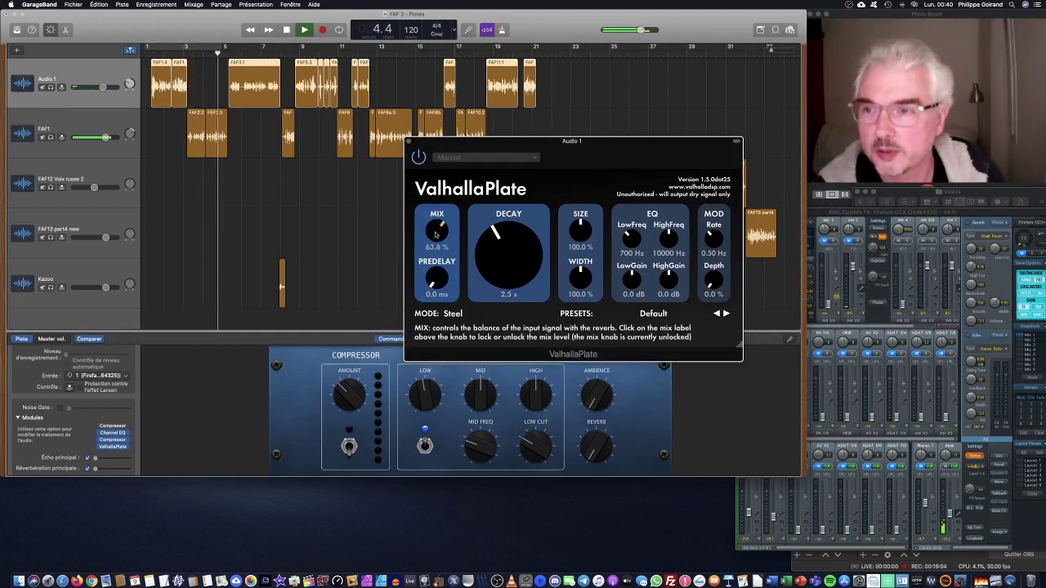
key(space)
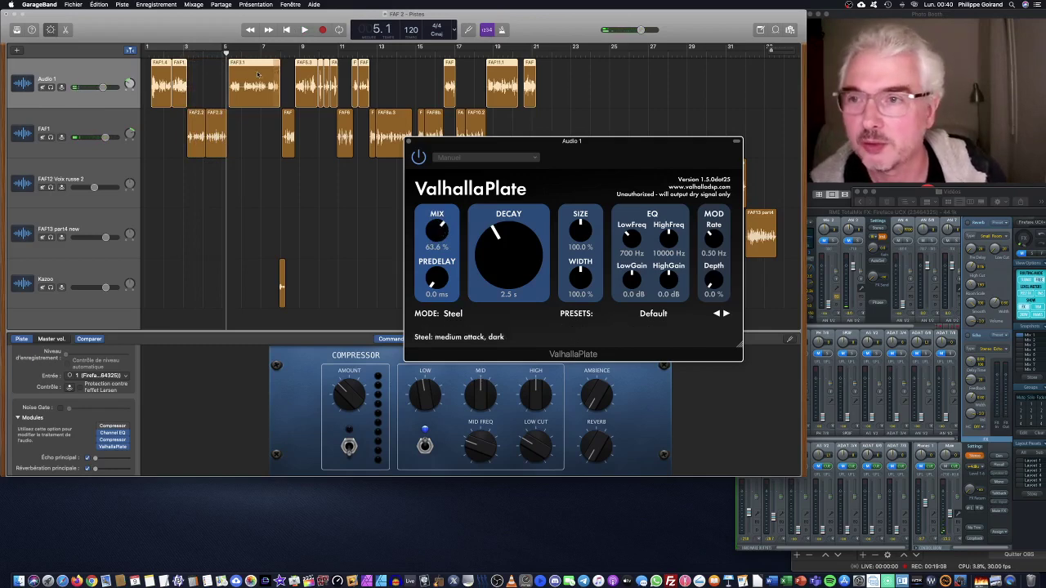
click(241, 53)
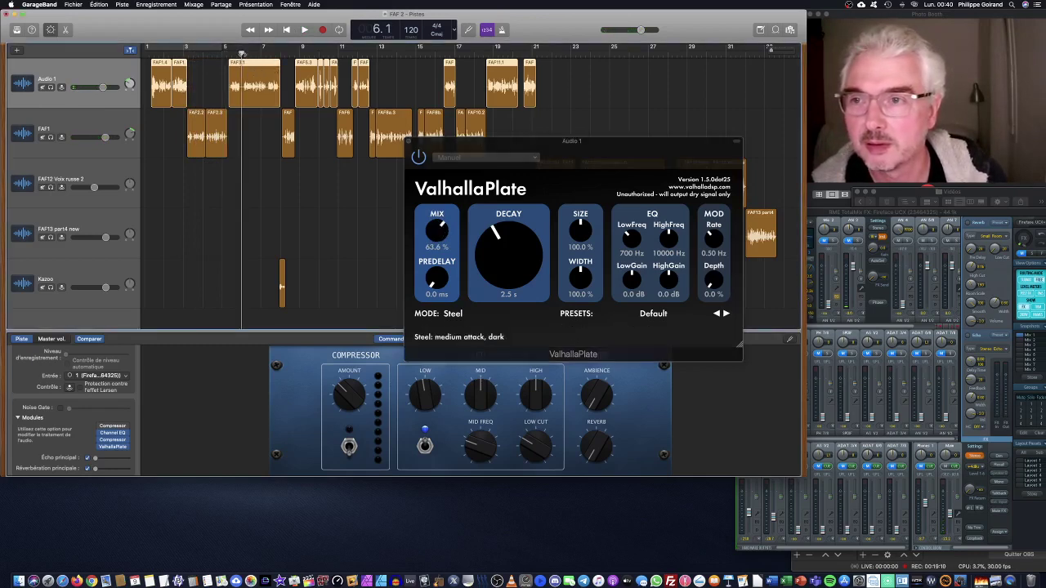
key(space)
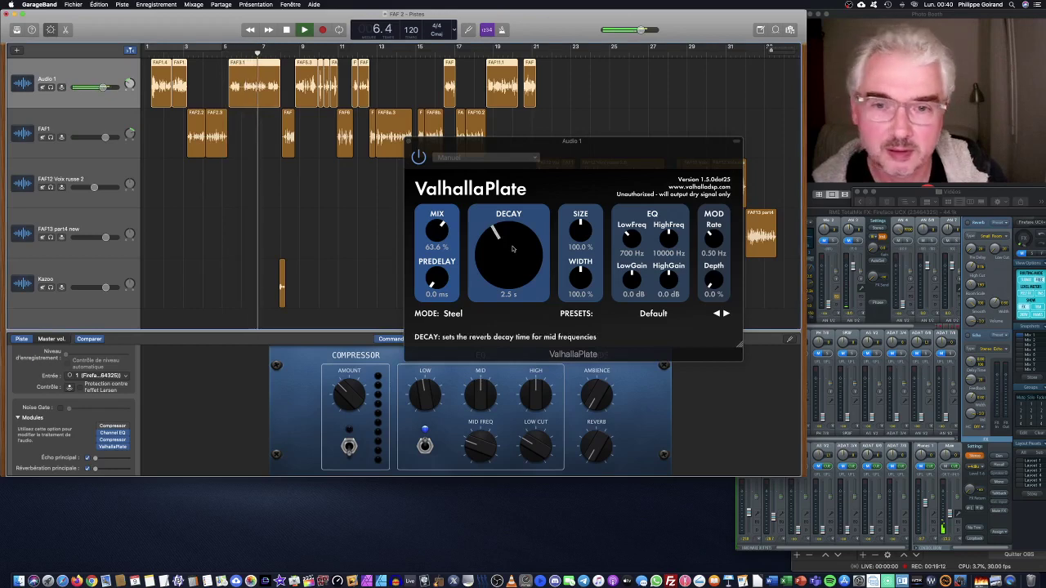
- Raise ValhallaPlate's decay to 3.0 s, stop playback, bypass the plug-in and close its window
drag(513, 248, 515, 234)
key(space)
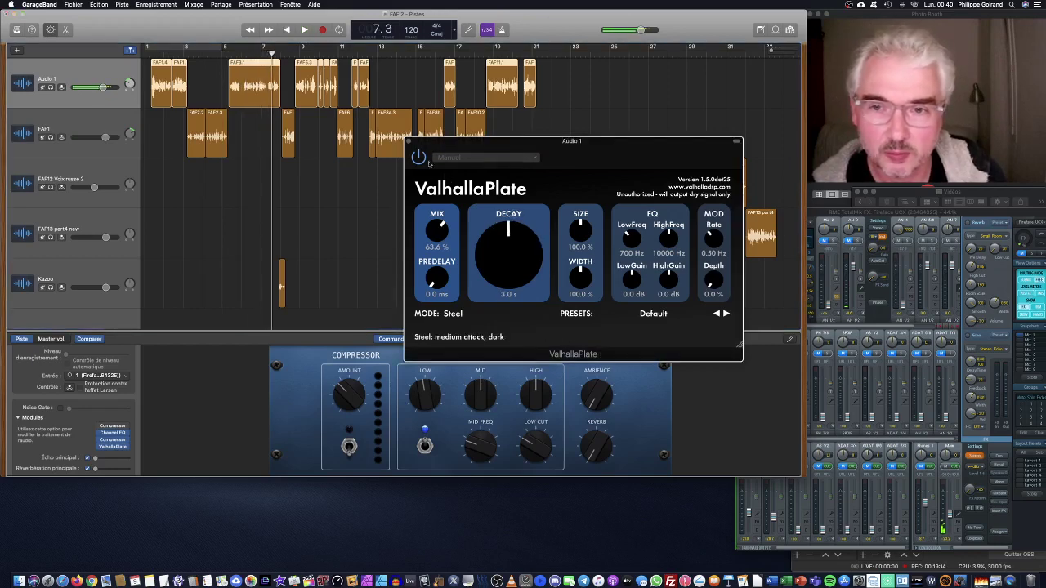
click(410, 142)
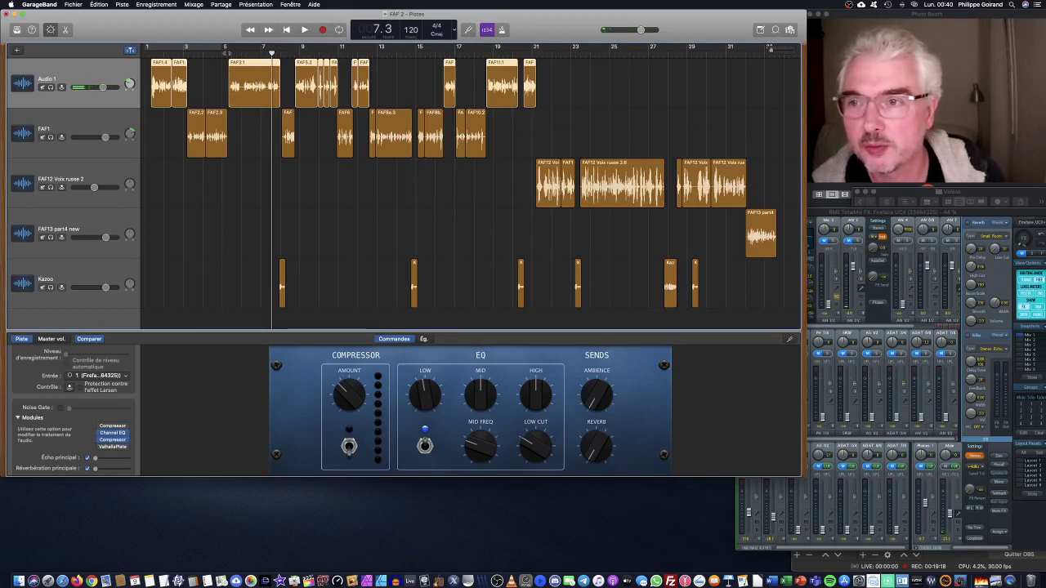
- Play the passage from bar 5 repeatedly while raising the Ambience send on the Audio 1 track
click(222, 52)
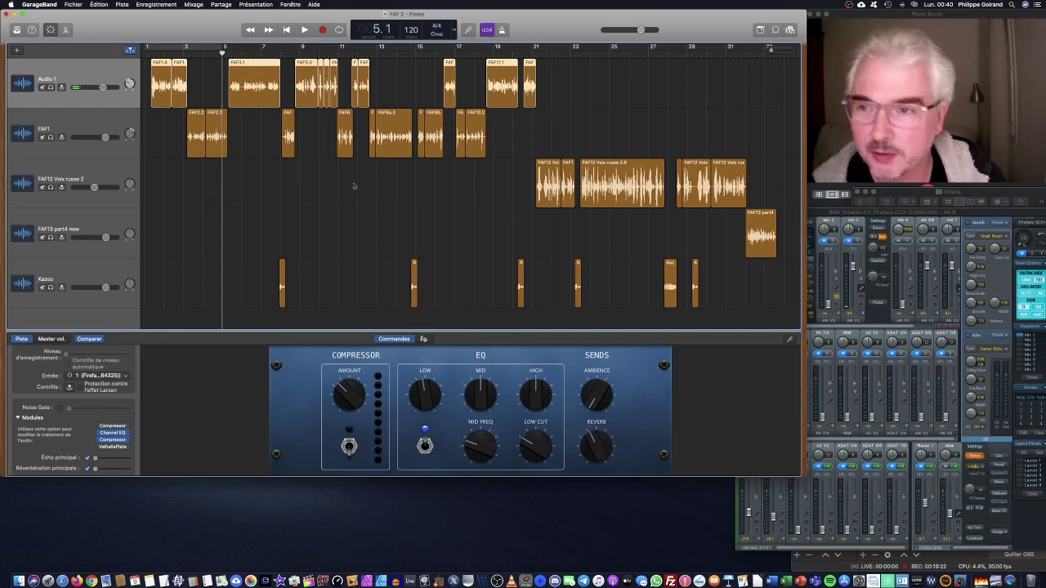
key(space)
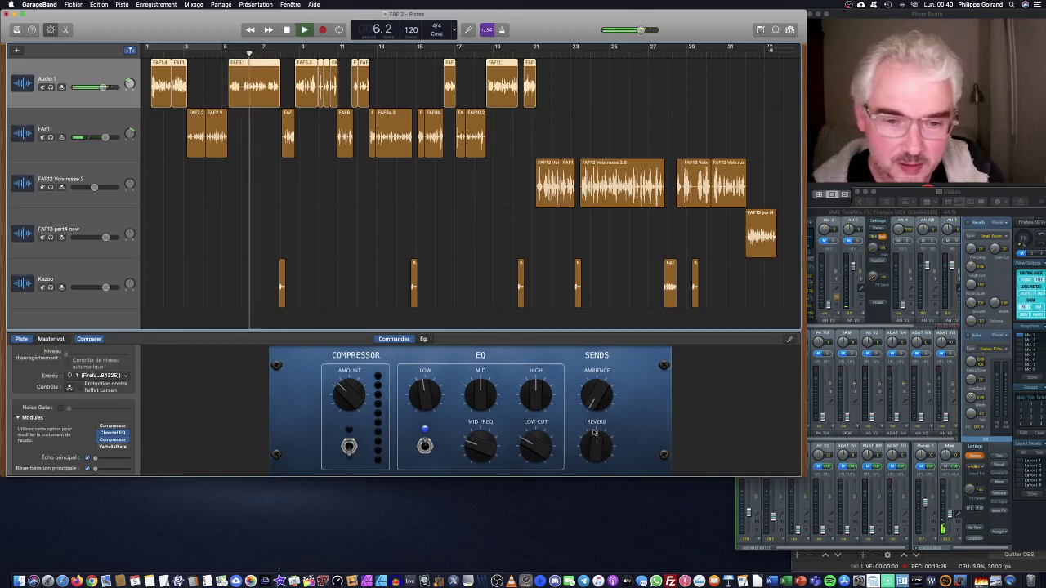
key(space)
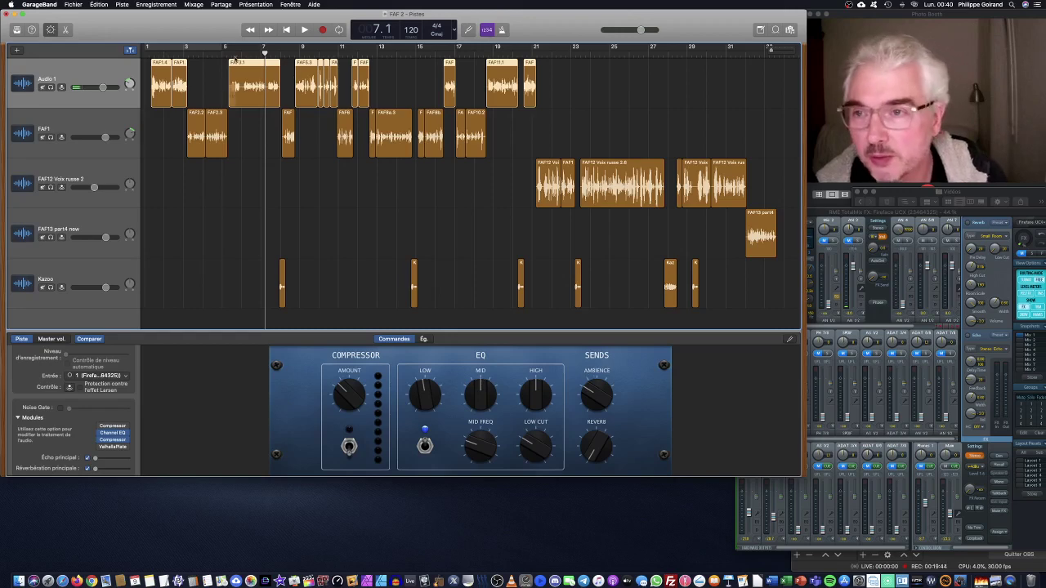
click(226, 53)
key(space)
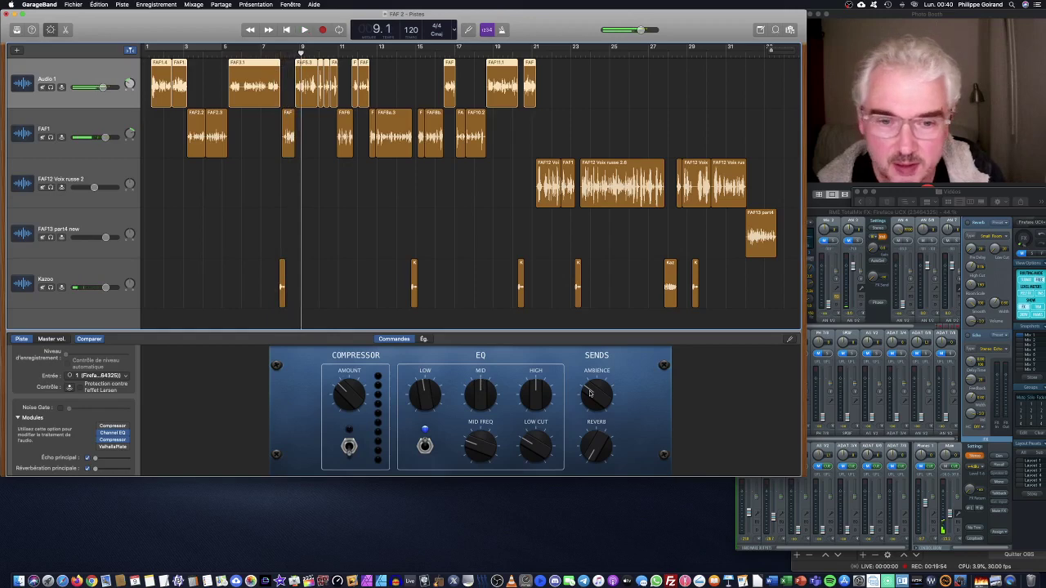
- Raise the Ambience send on the FAF1 track and compare it with Audio 1 by playing from bar 5
click(92, 125)
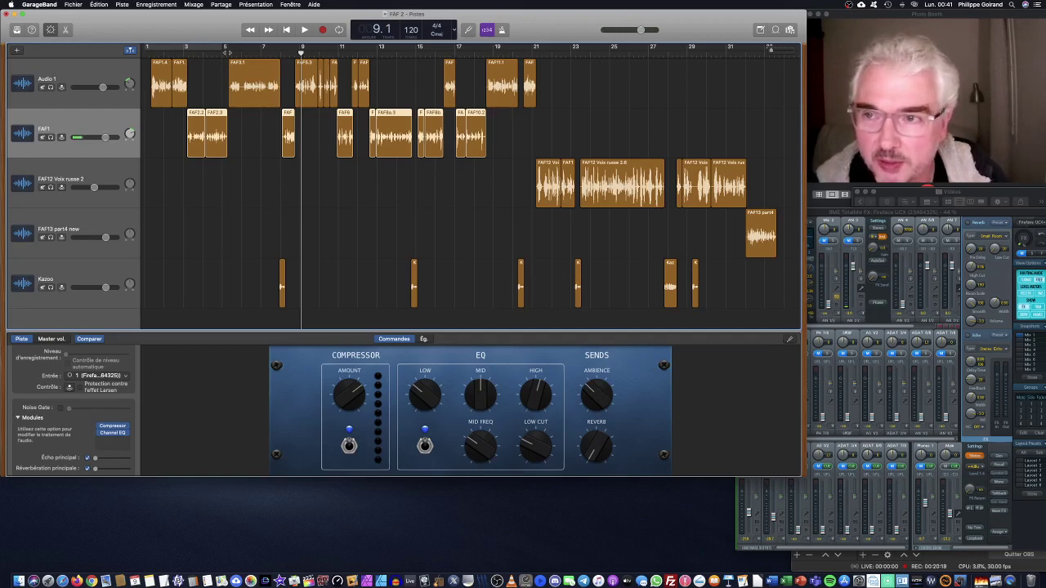
click(227, 52)
key(space)
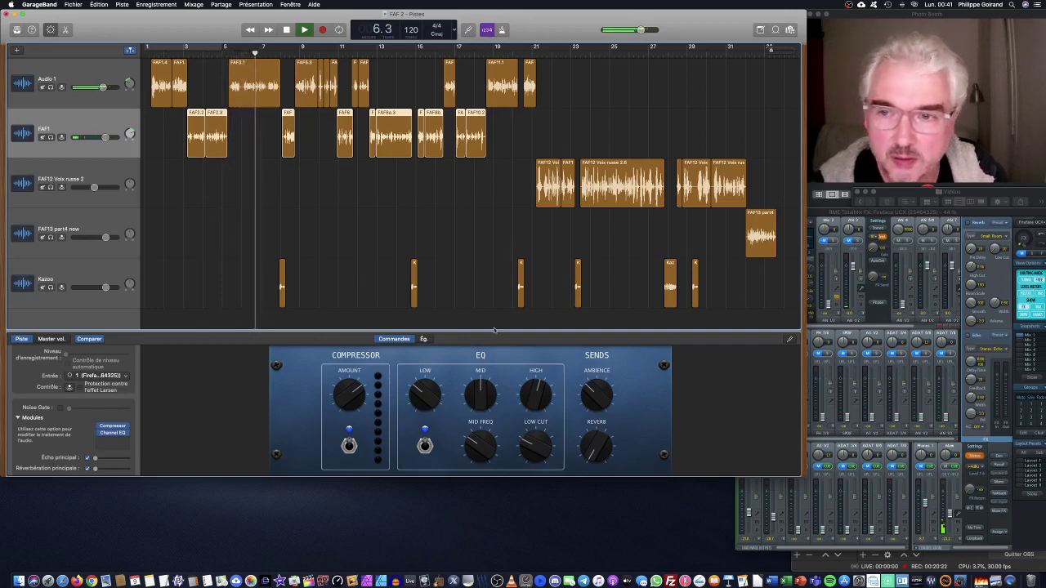
click(97, 76)
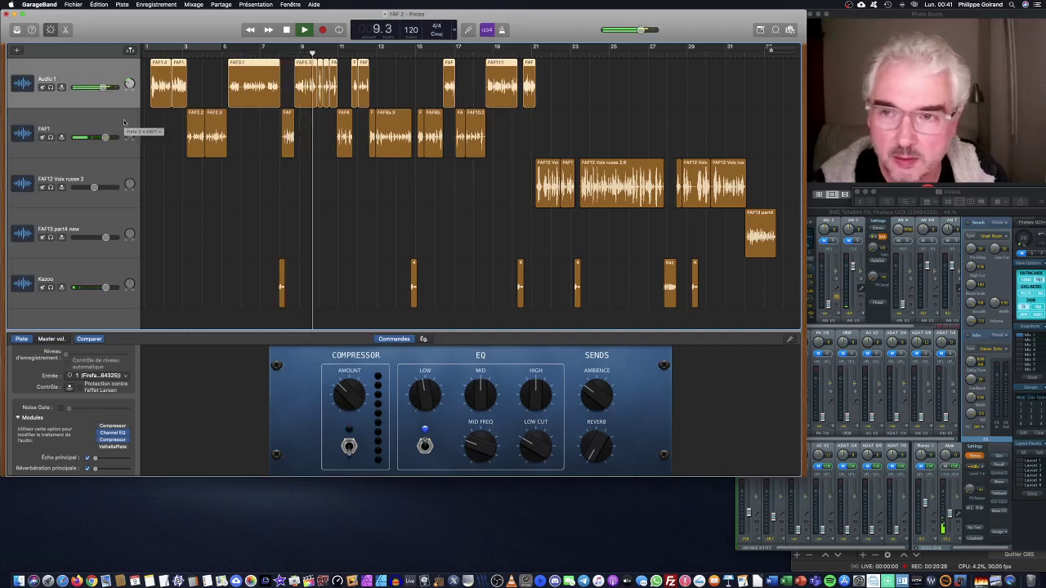
key(space)
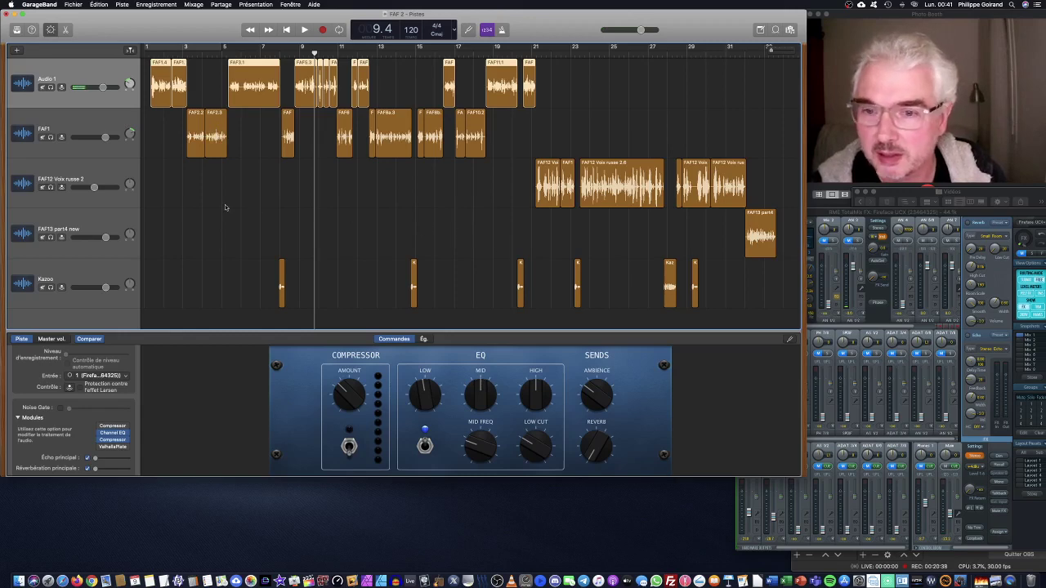
- Raise the Ambience send on FAF13 part4 new, and raise the Reverb send on FAF12 Voix russe 2 while playing from bar 21
click(100, 221)
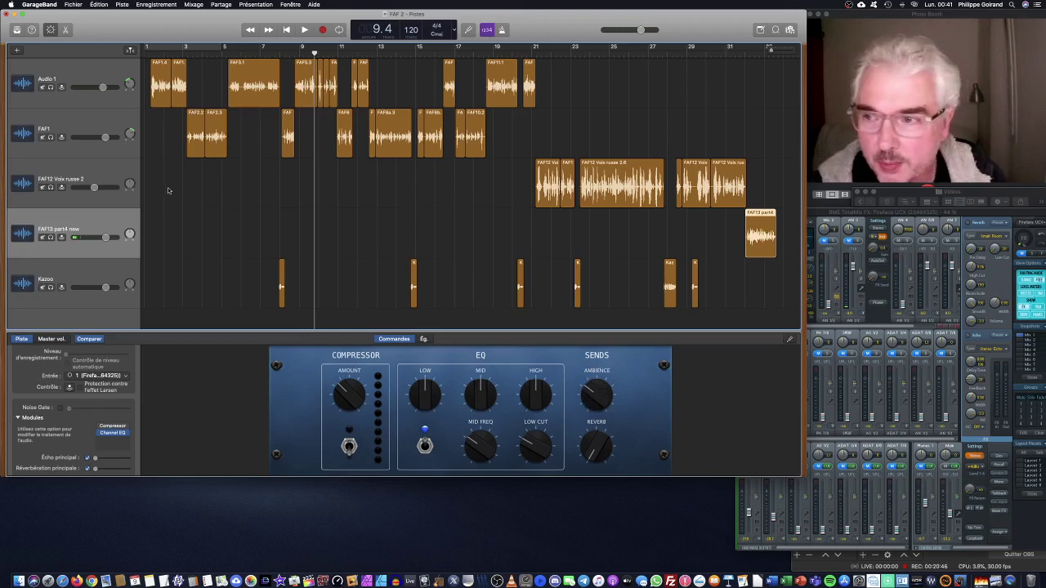
click(102, 168)
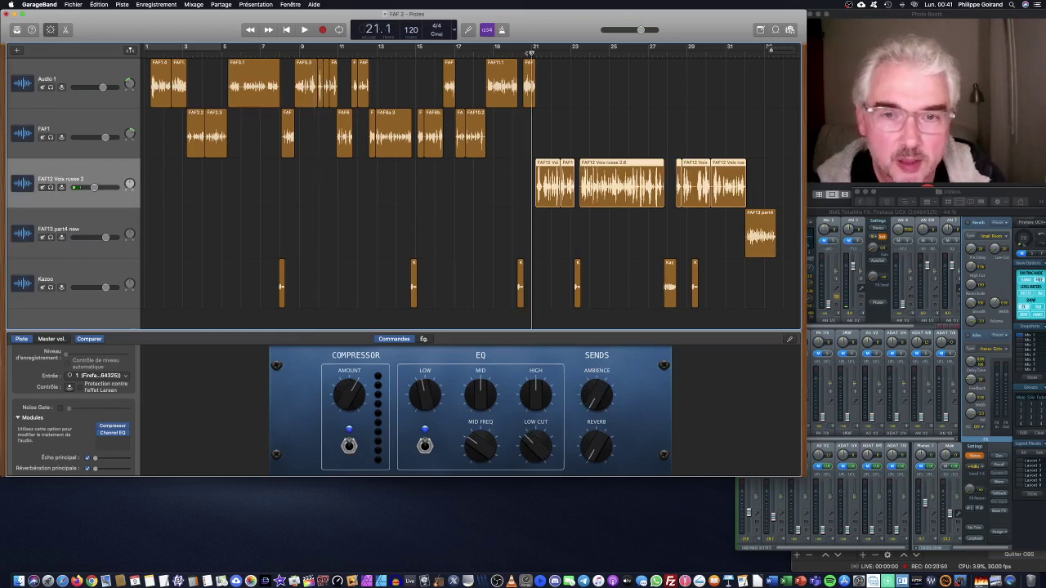
key(space)
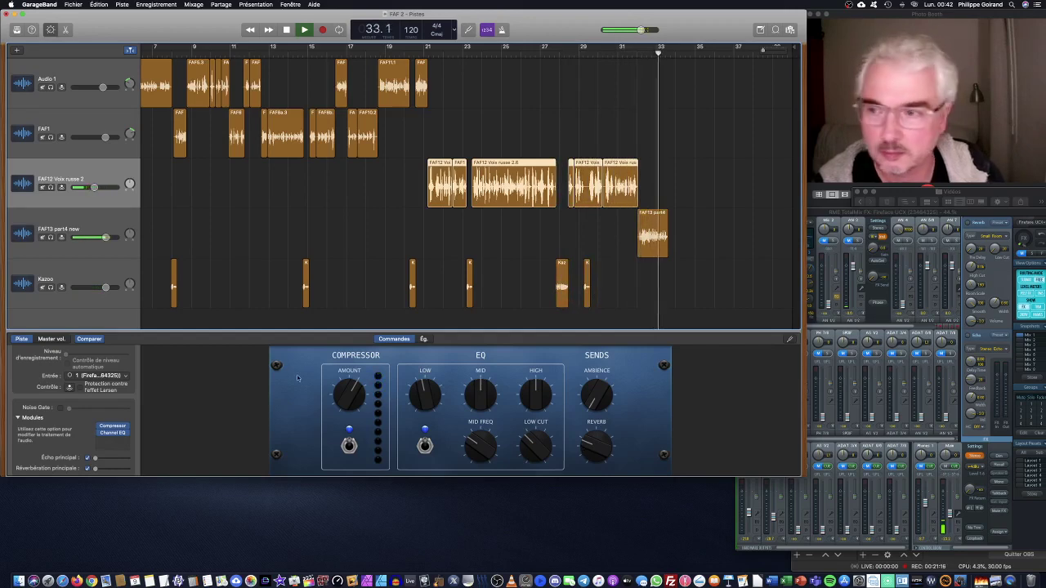
- Lower the volume of the FAF13 part4 new track to just below -0.9 dB
click(86, 225)
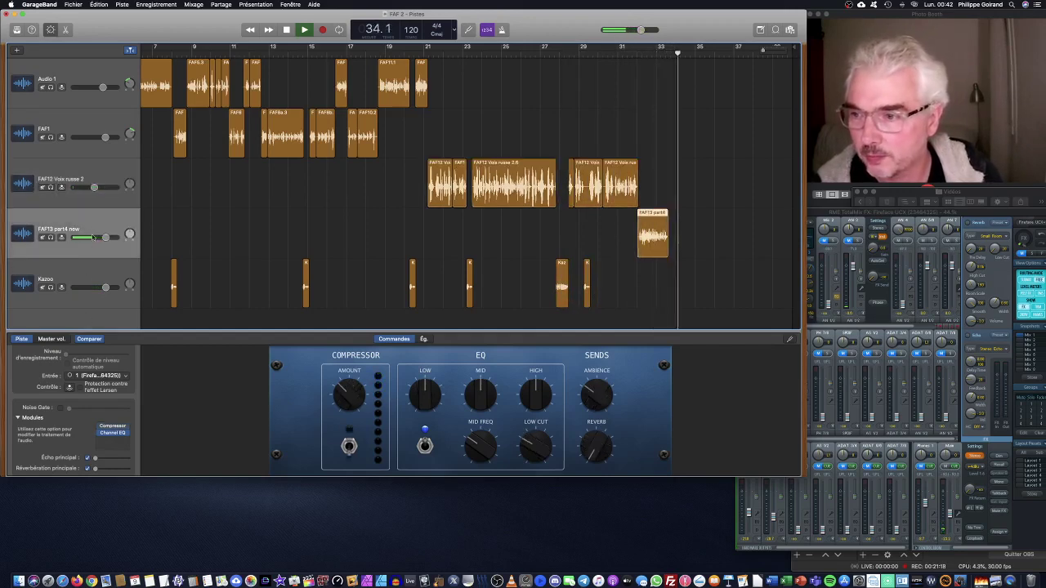
mouse_move(105, 237)
drag(104, 237, 102, 237)
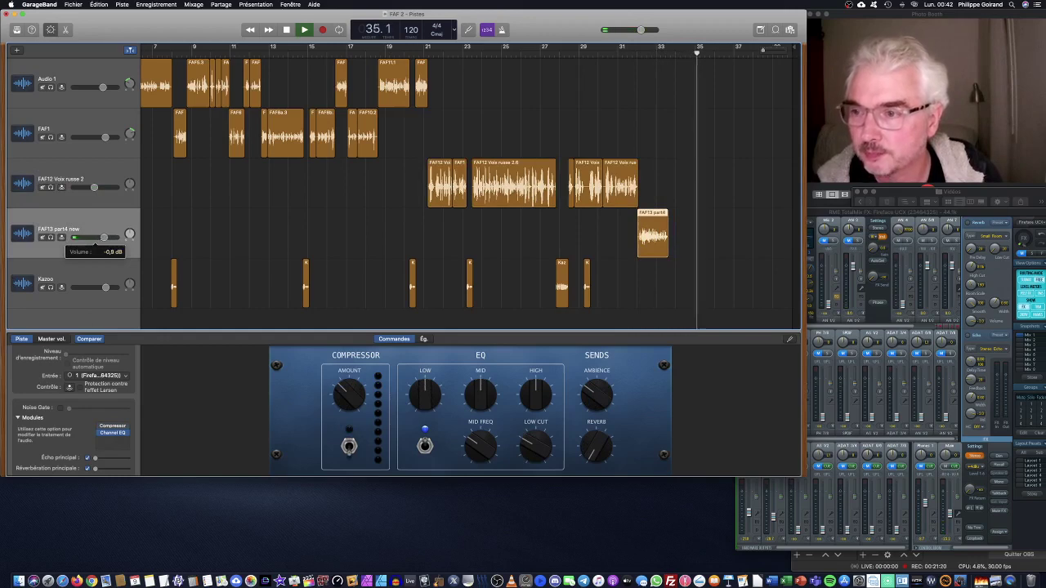
click(87, 78)
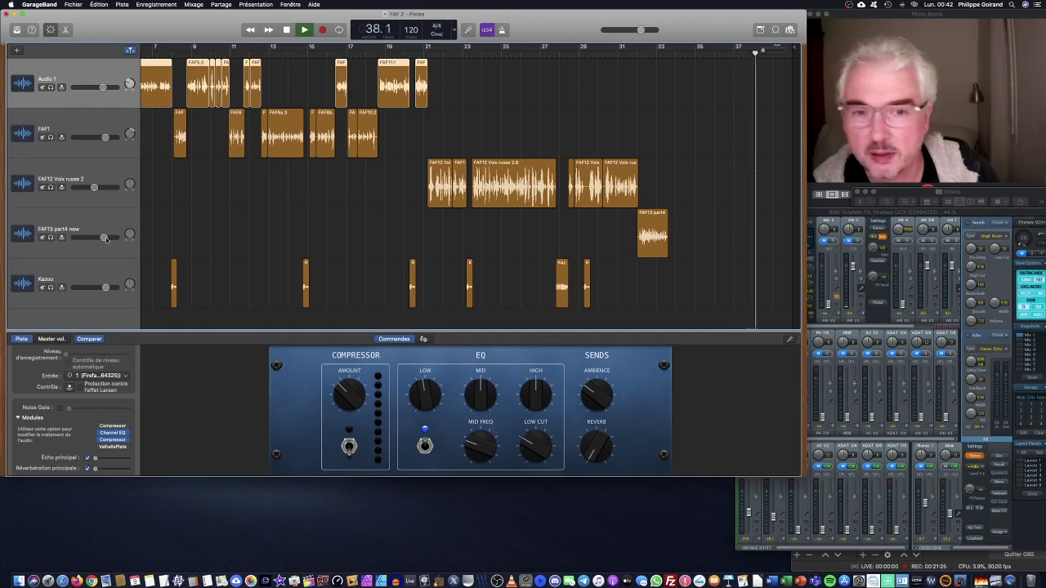
mouse_move(104, 238)
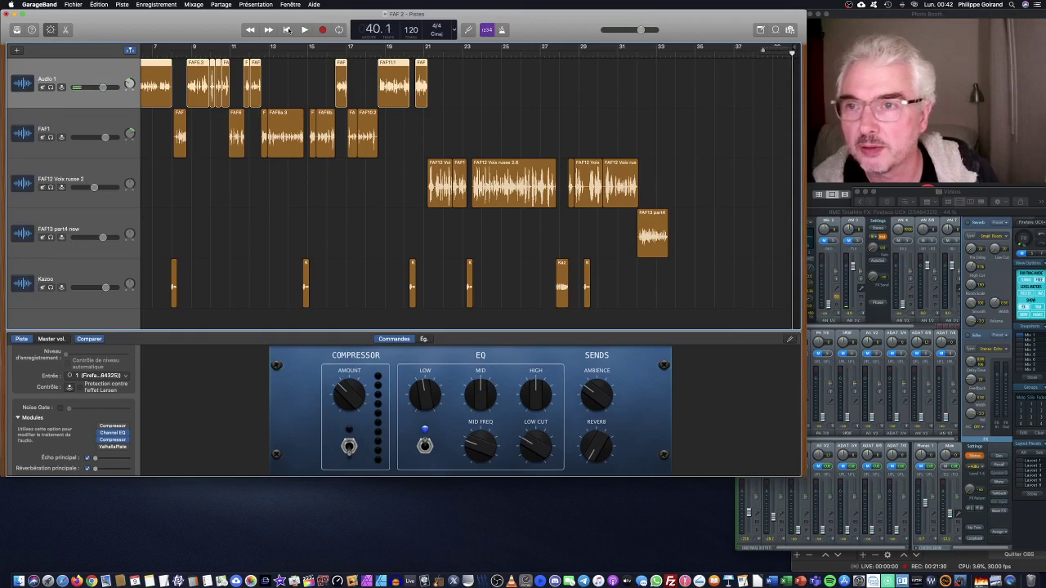
- Play the whole mix from the start and fine-tune the Ambience send on the FAF1 track
click(287, 30)
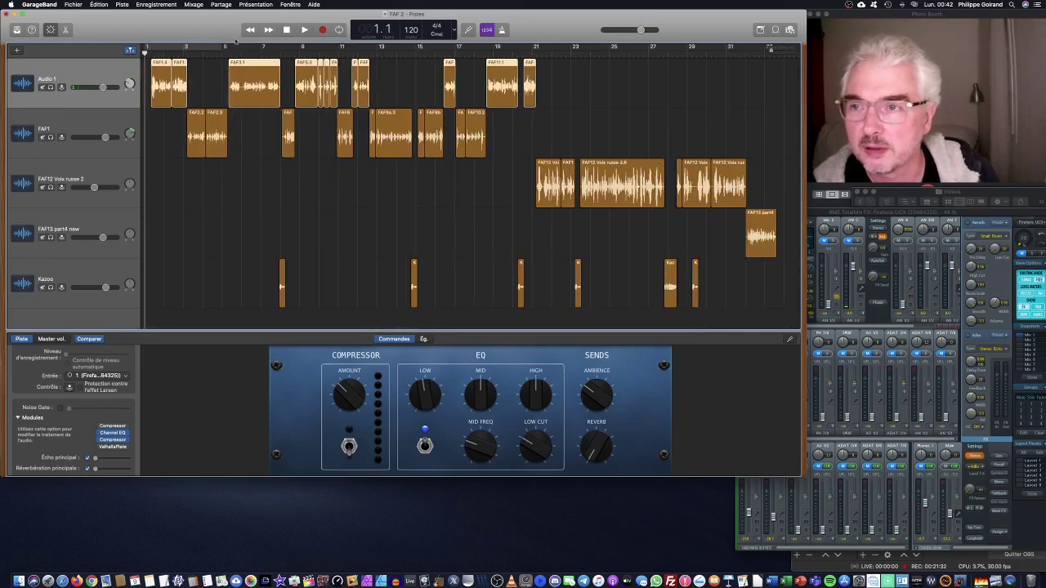
click(304, 29)
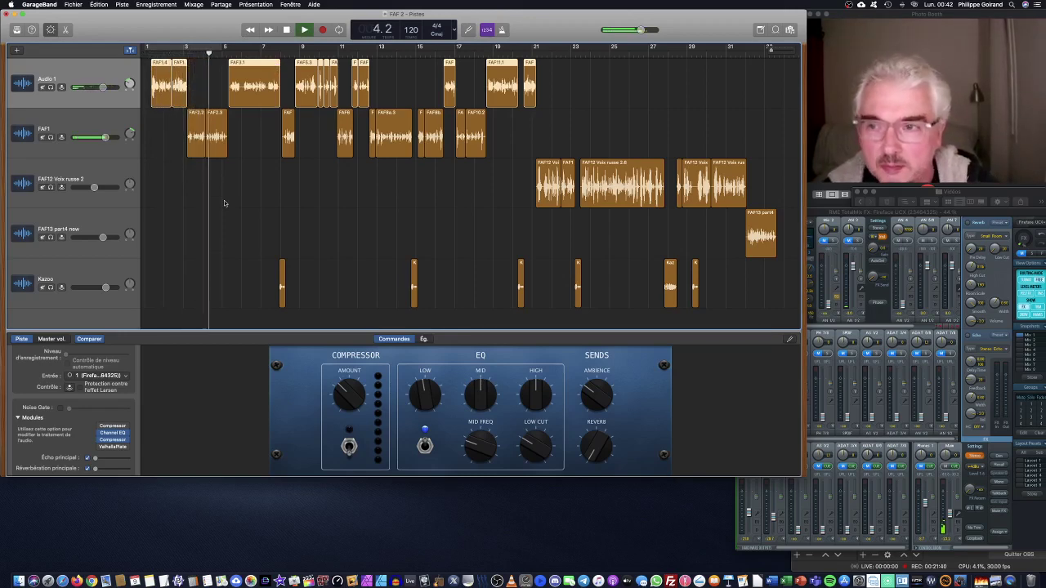
click(101, 120)
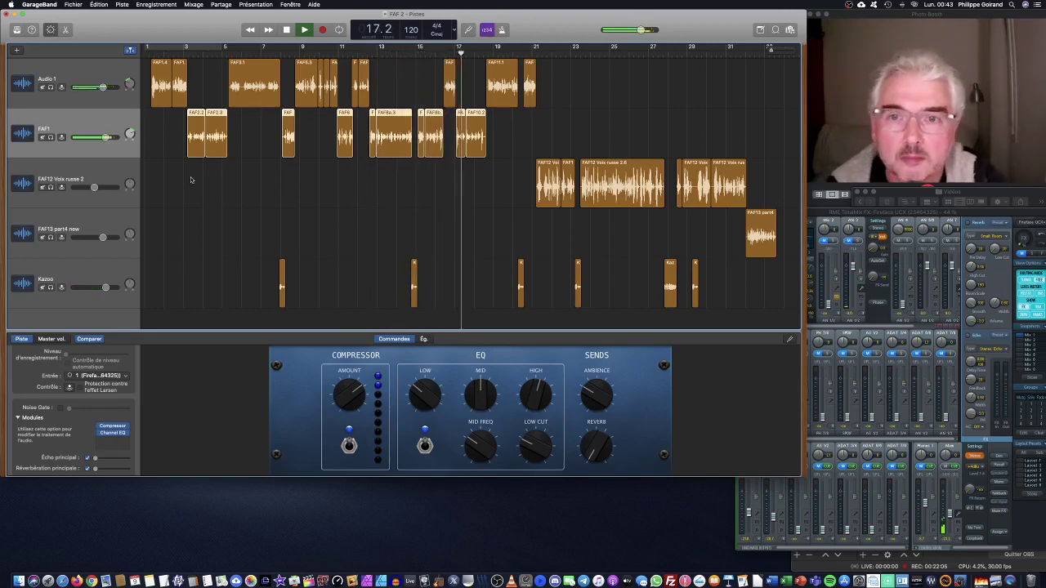
- Raise the High EQ on FAF12 Voix russe 2, lower it on FAF13 part4 new, and replay from about bar 32
scroll(191, 180, right, 1)
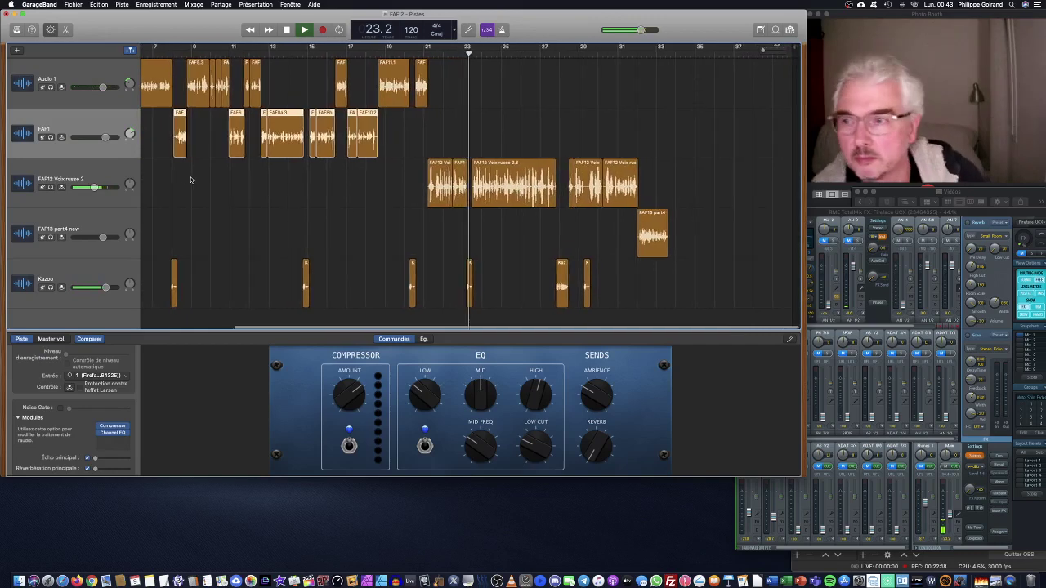
click(133, 206)
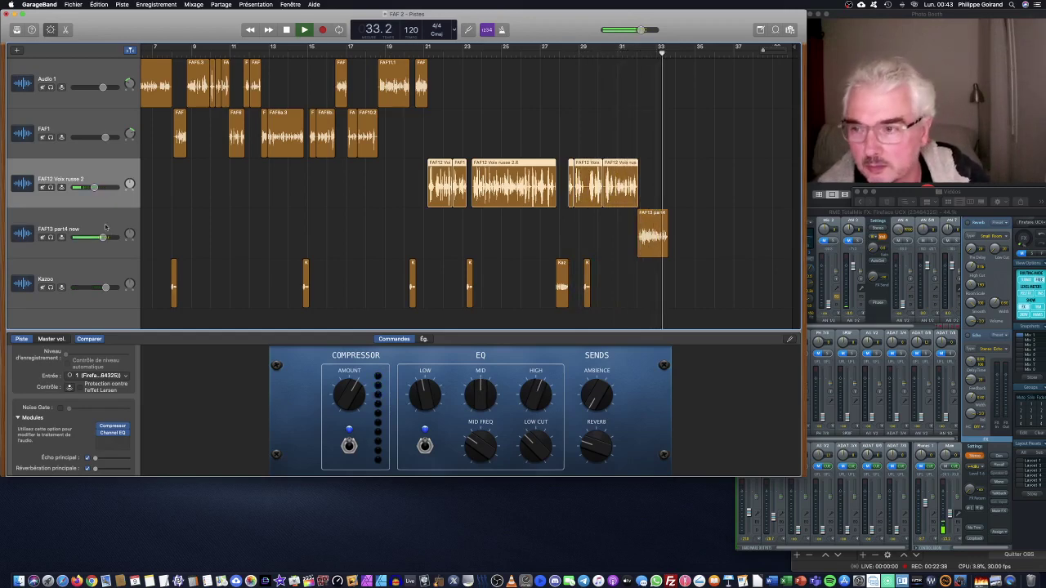
key(Down)
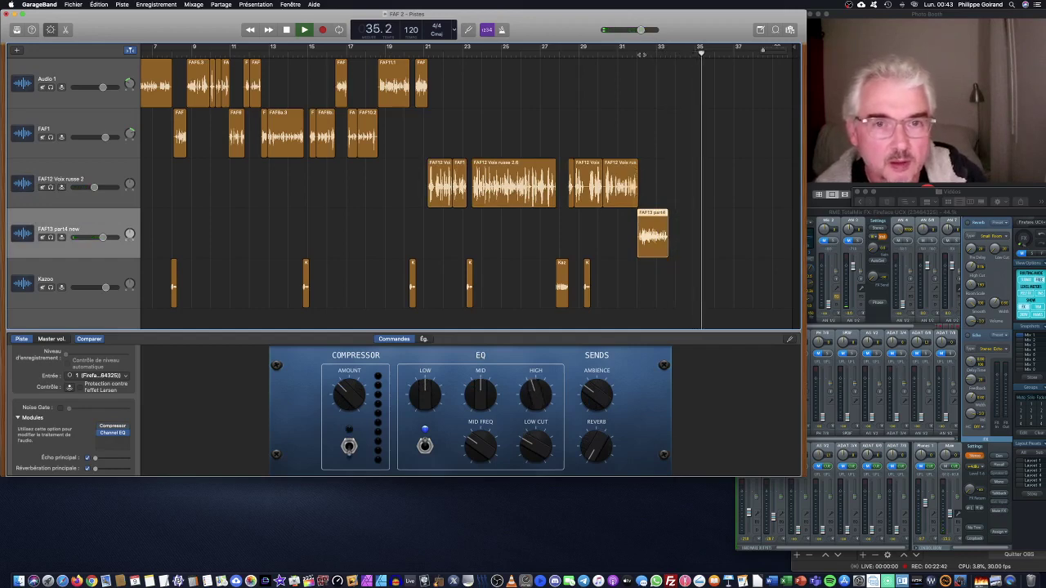
click(641, 54)
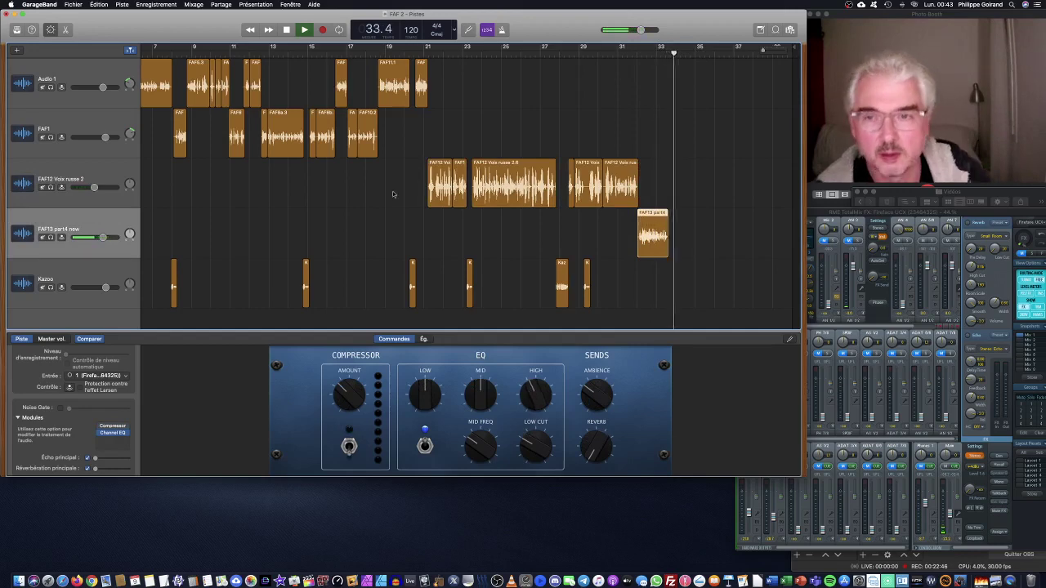
click(286, 29)
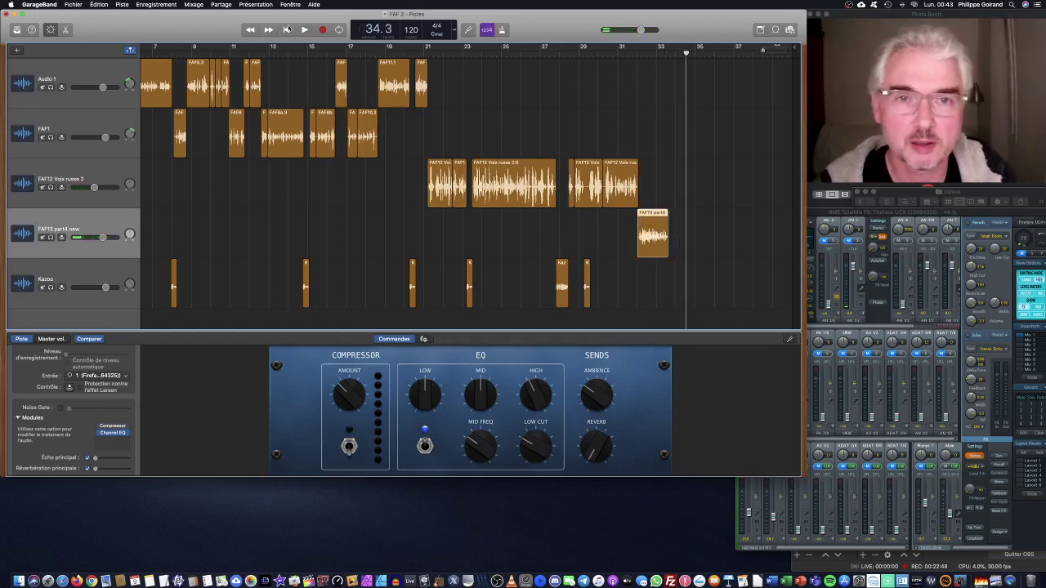
click(287, 29)
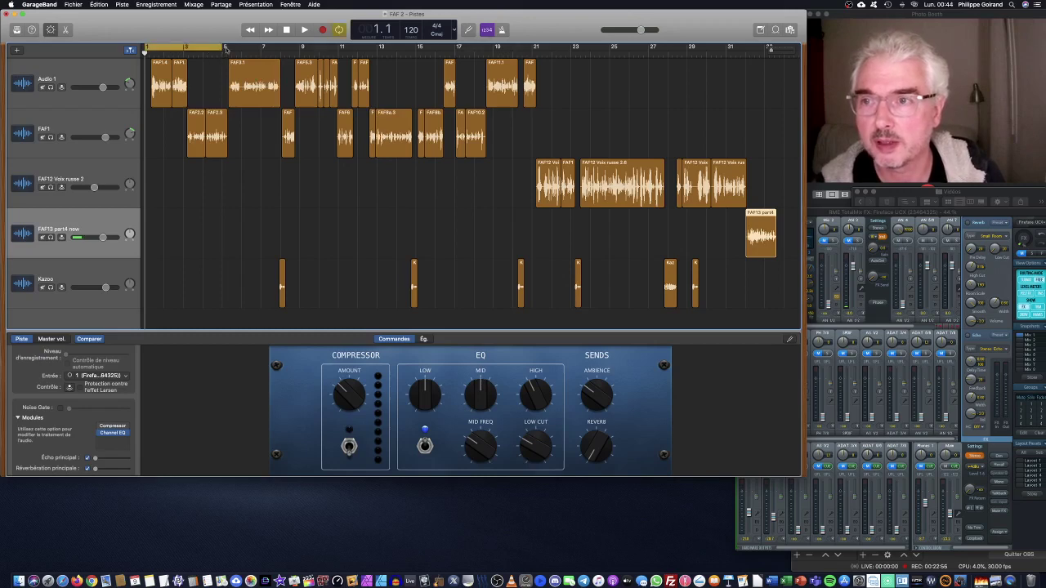
- Set the cycle region to run from bar 1 to bar 34, covering all regions of the project
drag(222, 47, 778, 72)
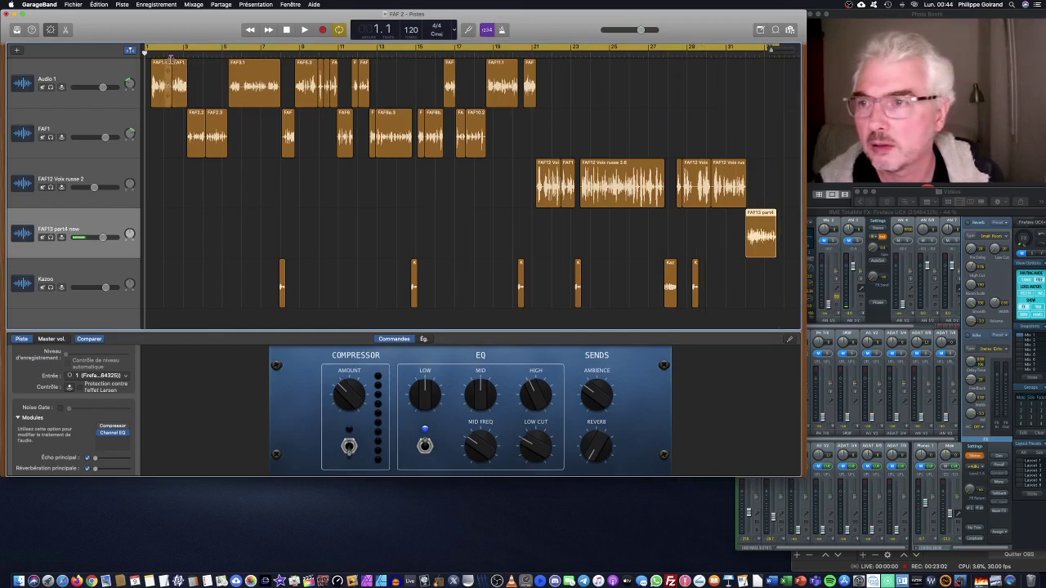
drag(145, 51, 145, 51)
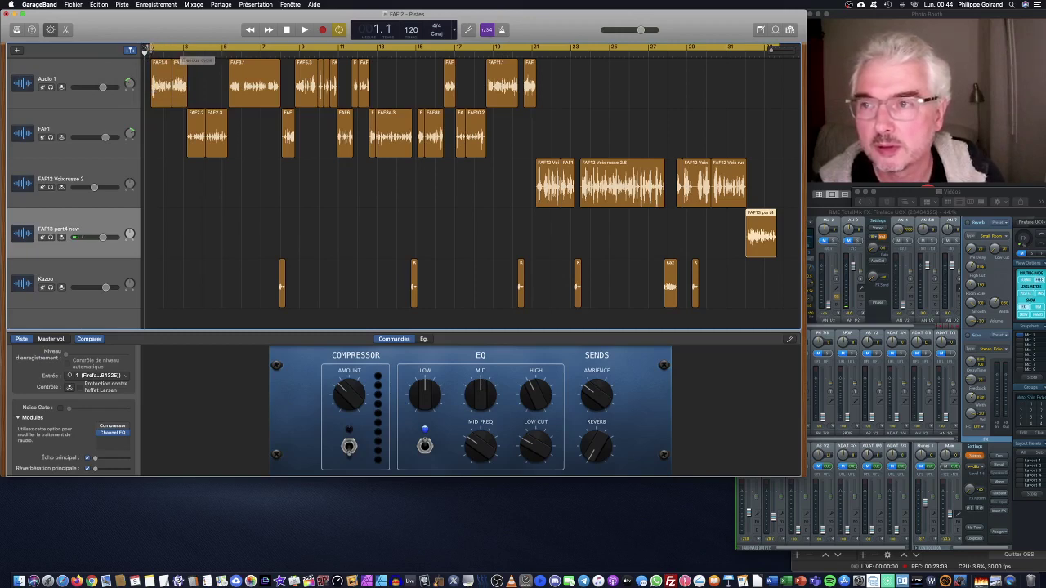
drag(146, 51, 145, 50)
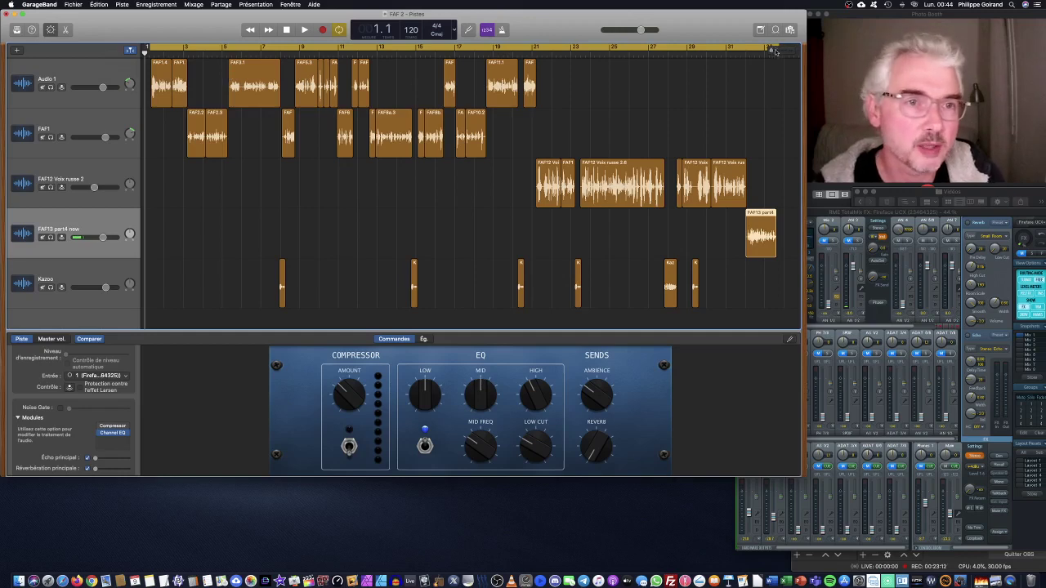
drag(774, 47, 775, 47)
scroll(758, 81, right, 5)
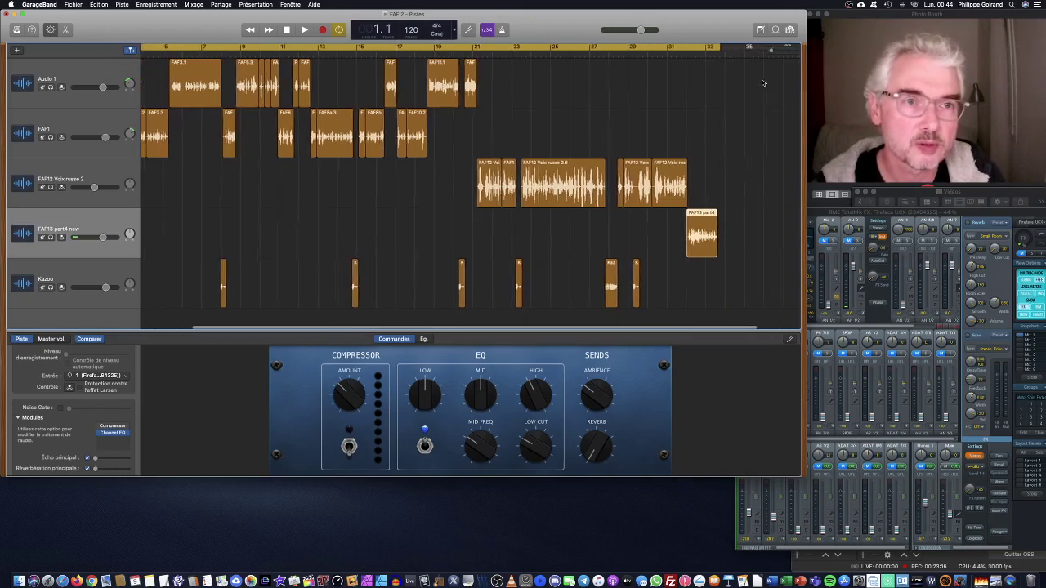
scroll(758, 80, left, 1)
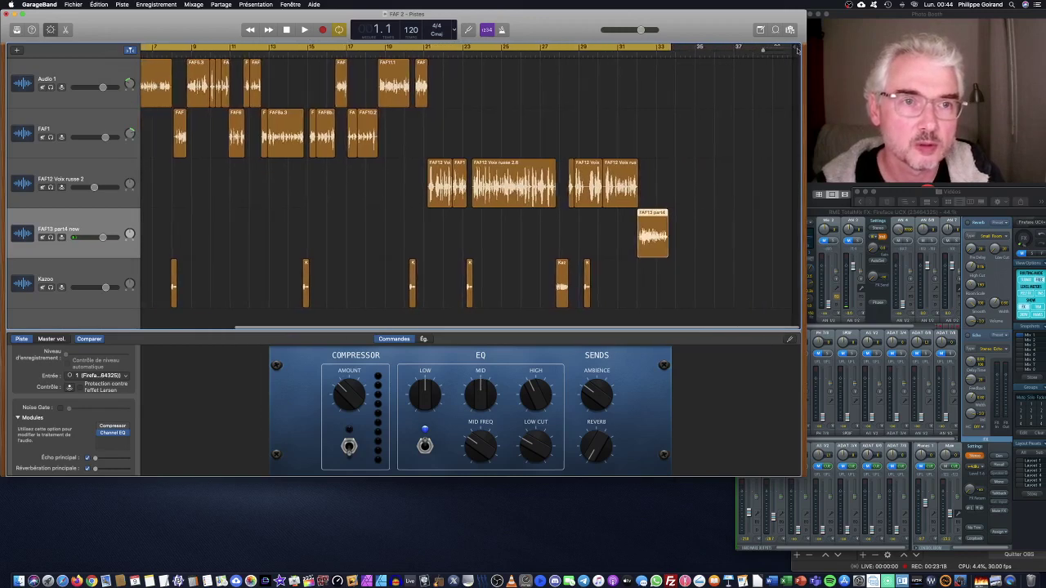
drag(794, 47, 675, 50)
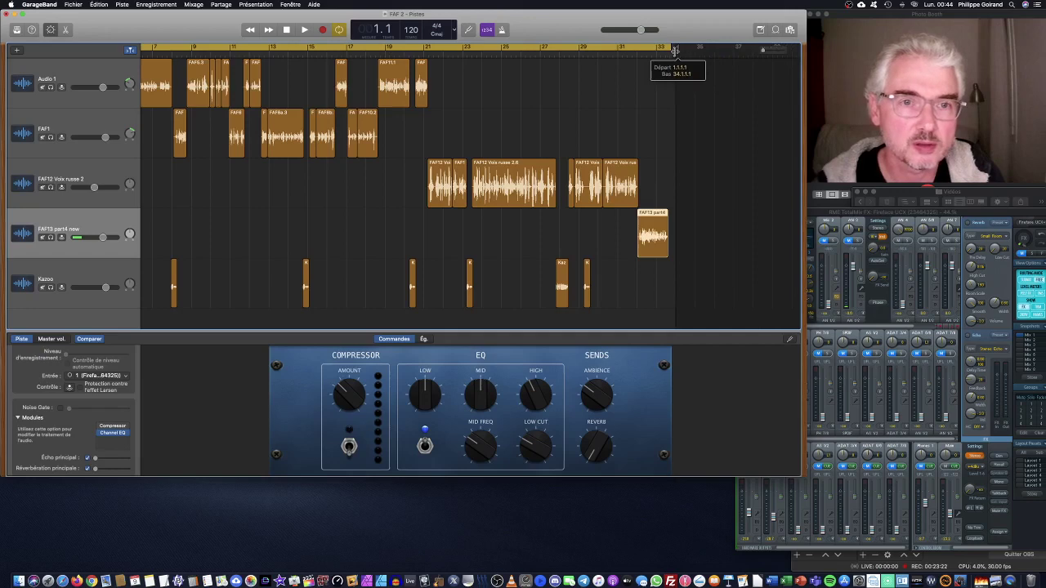
scroll(695, 60, left, 8)
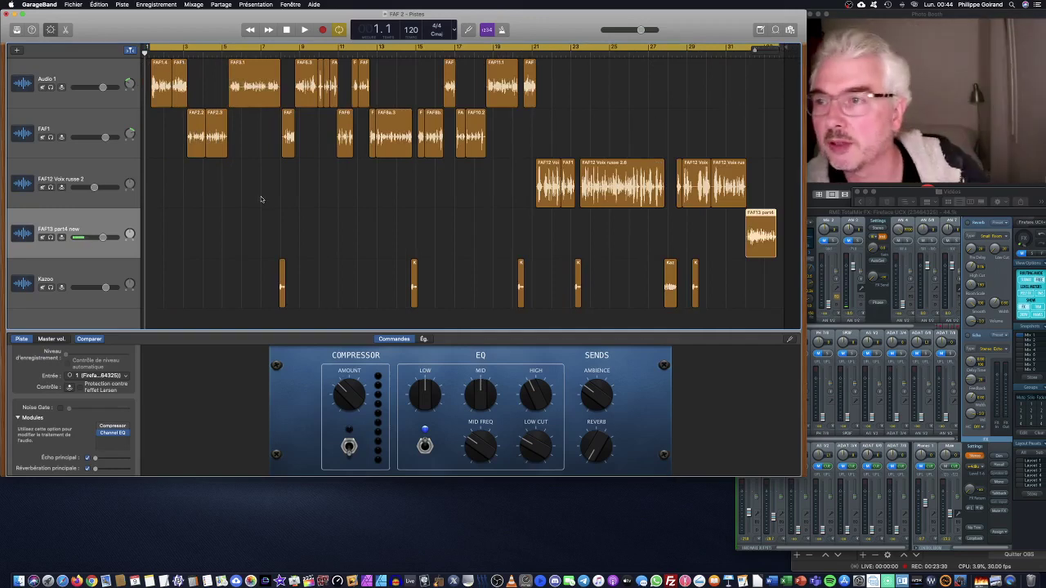
- Save the project
click(72, 4)
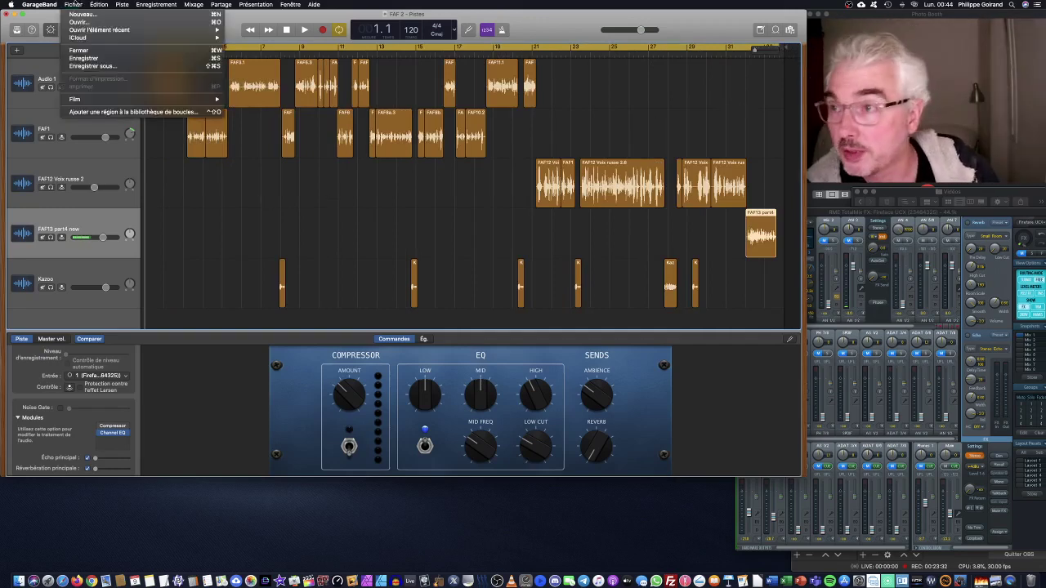
click(92, 59)
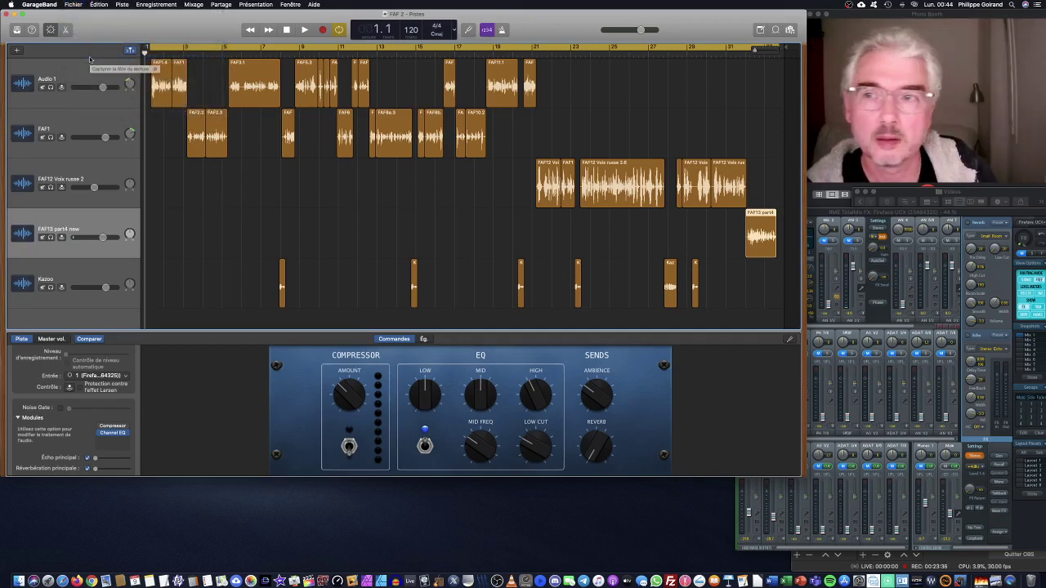
- Start exporting the song to disk and remove the number 2 from the proposed file name
click(73, 4)
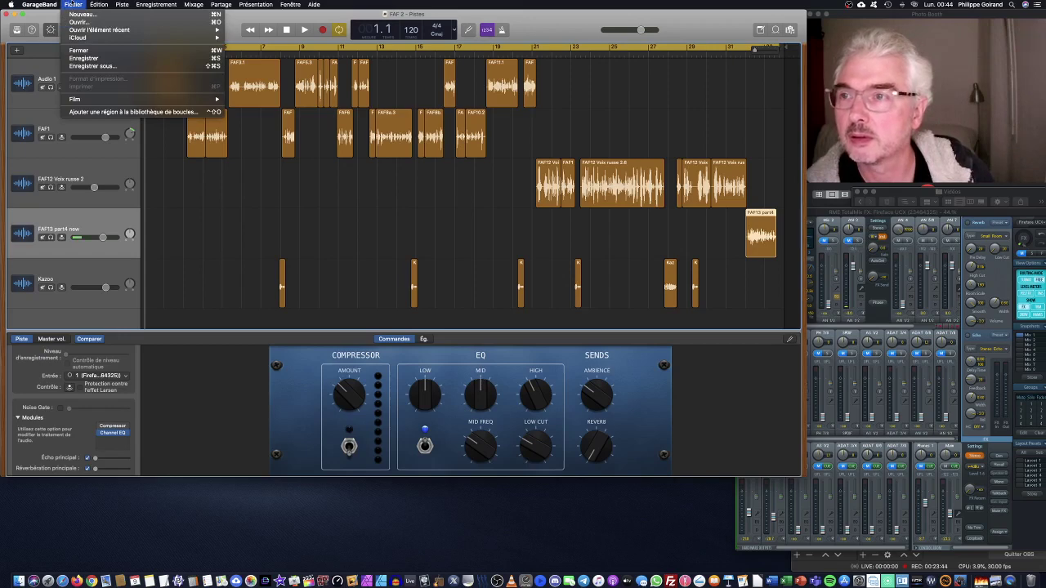
mouse_move(204, 4)
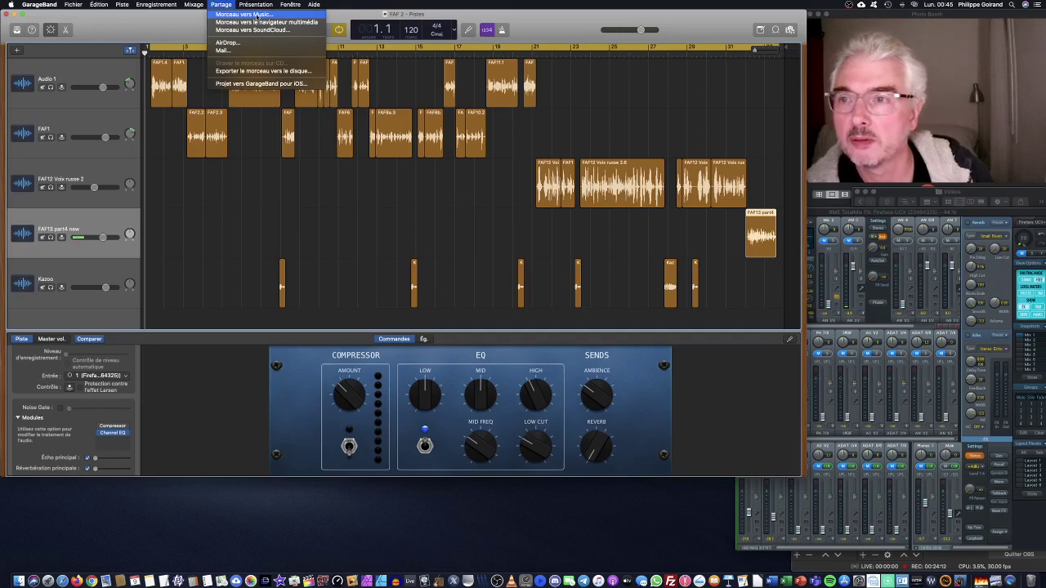
click(268, 72)
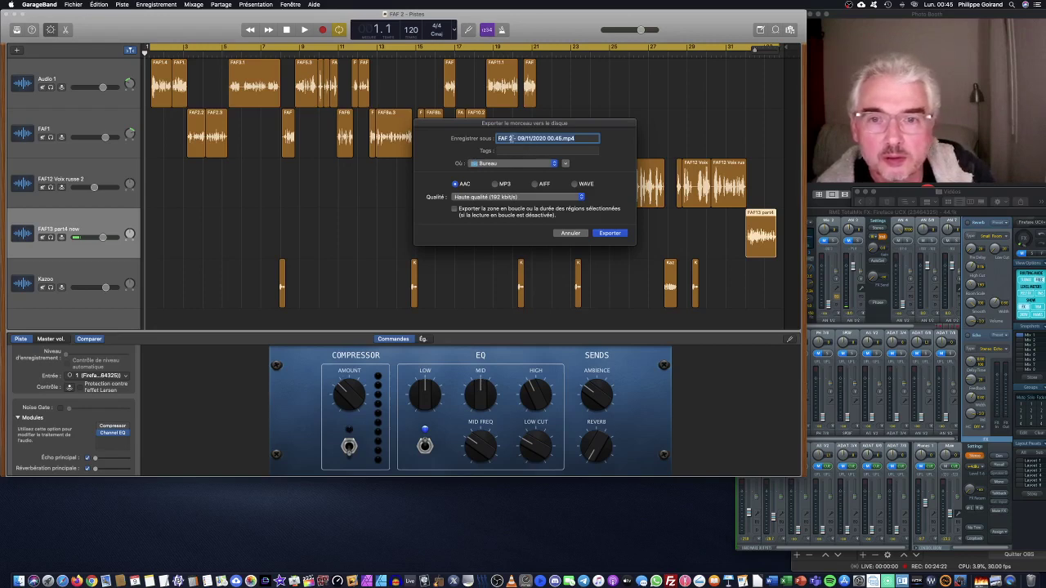
click(510, 138)
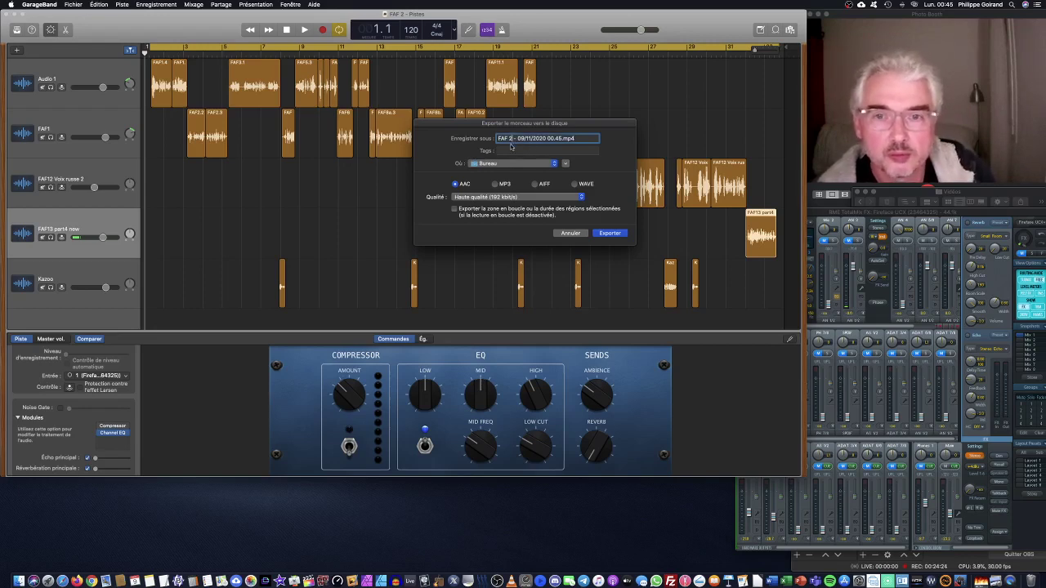
key(BackSpace)
key(BackSpace)
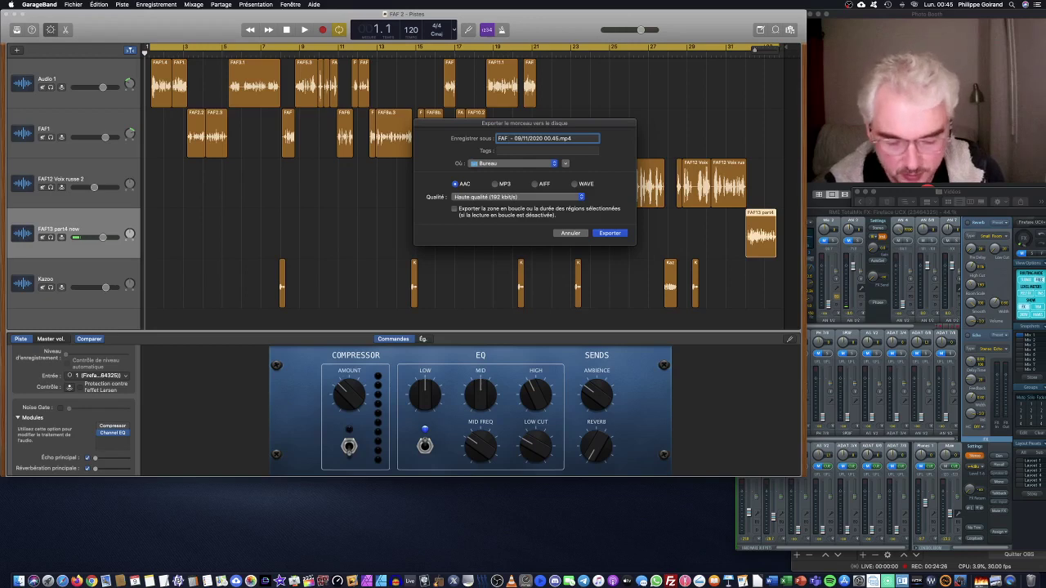
text(del)
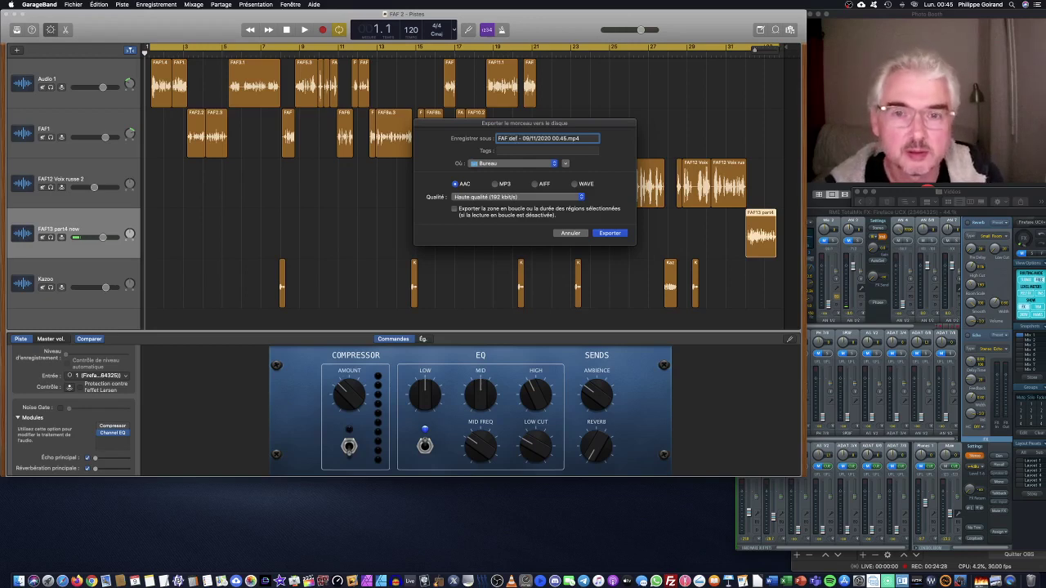
key(BackSpace)
key(BackSpace)
key(BackSpace)
key(BackSpace)
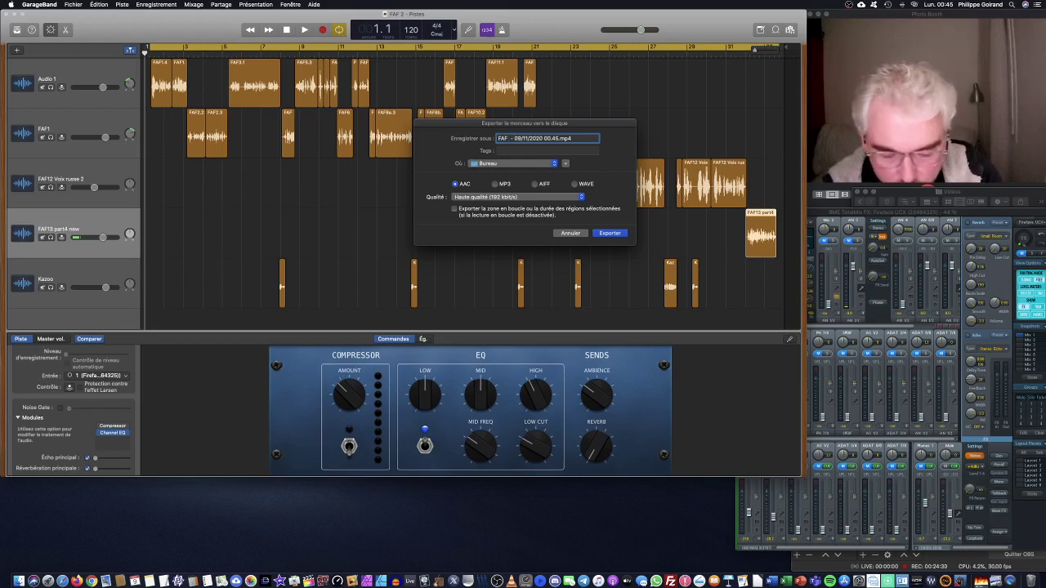
- Name the export file FAF 3.mp4 without the date and set the AAC quality to Meilleure qualité (iTunes Plus, 256 kBit/s)
text(3)
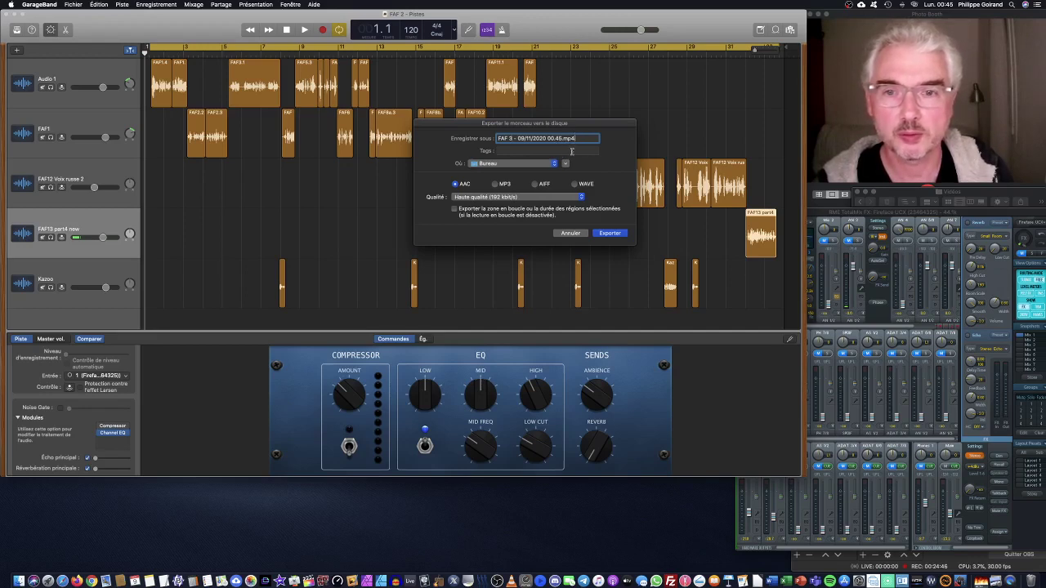
click(578, 197)
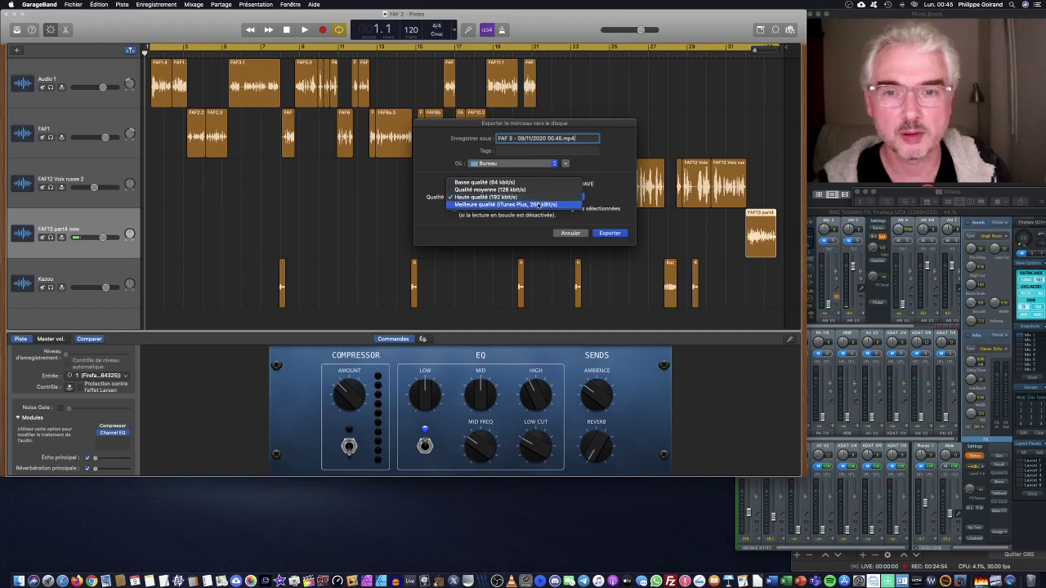
click(538, 204)
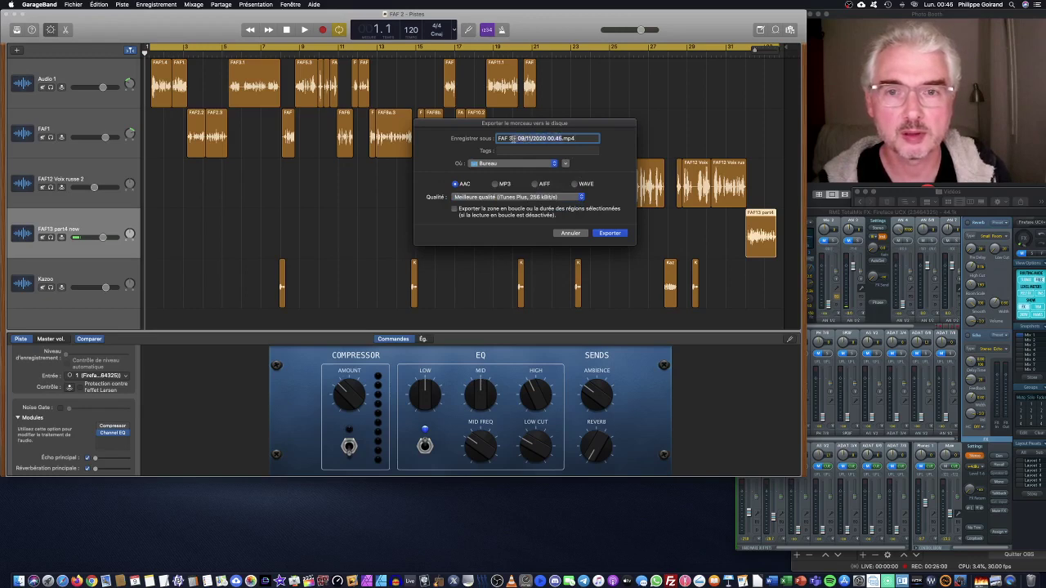
key(BackSpace)
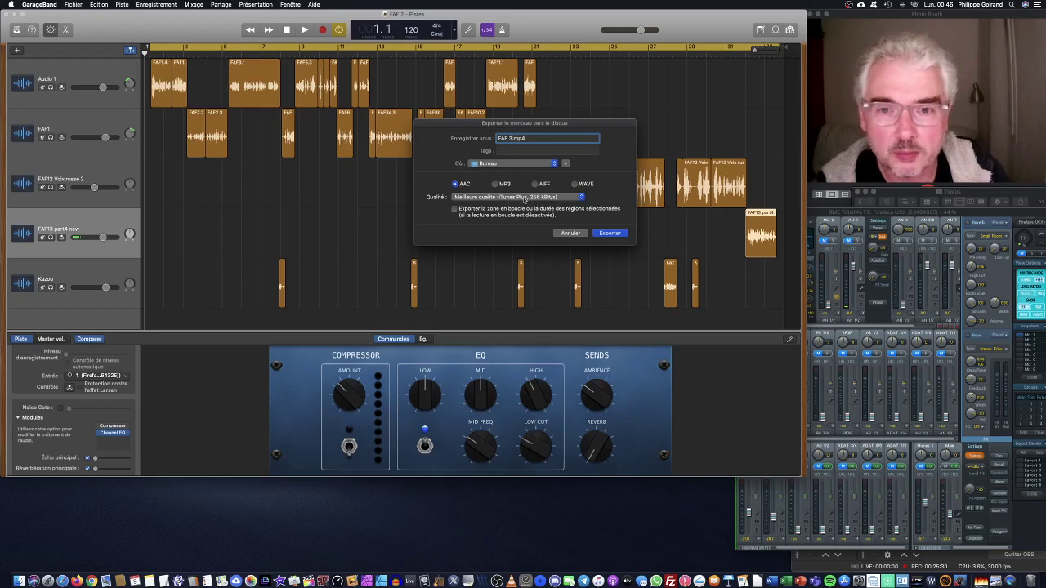
- Check the available quality options, keep the best one and export the song to the Bureau folder
click(533, 197)
click(532, 199)
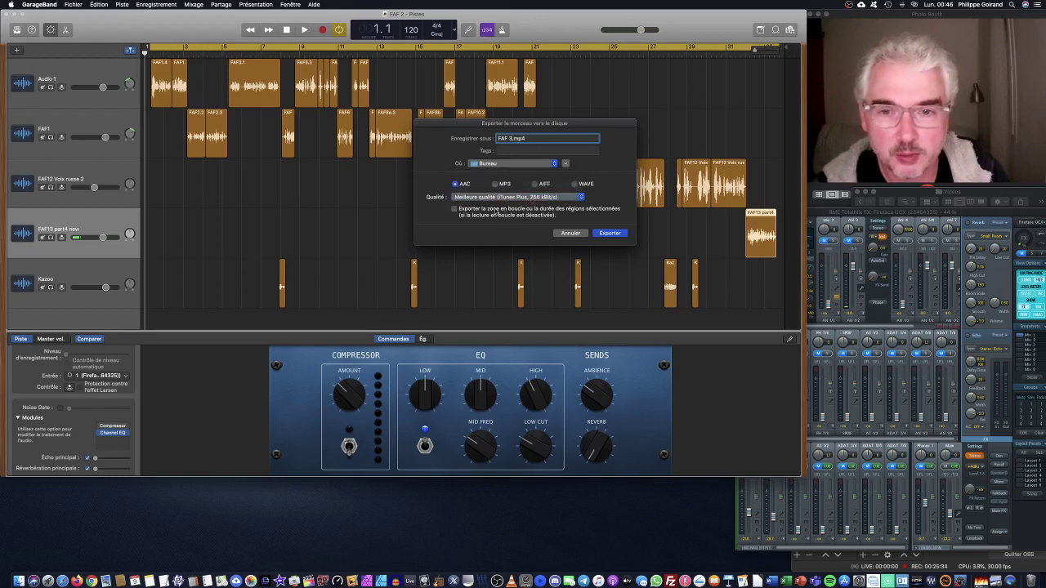
click(610, 234)
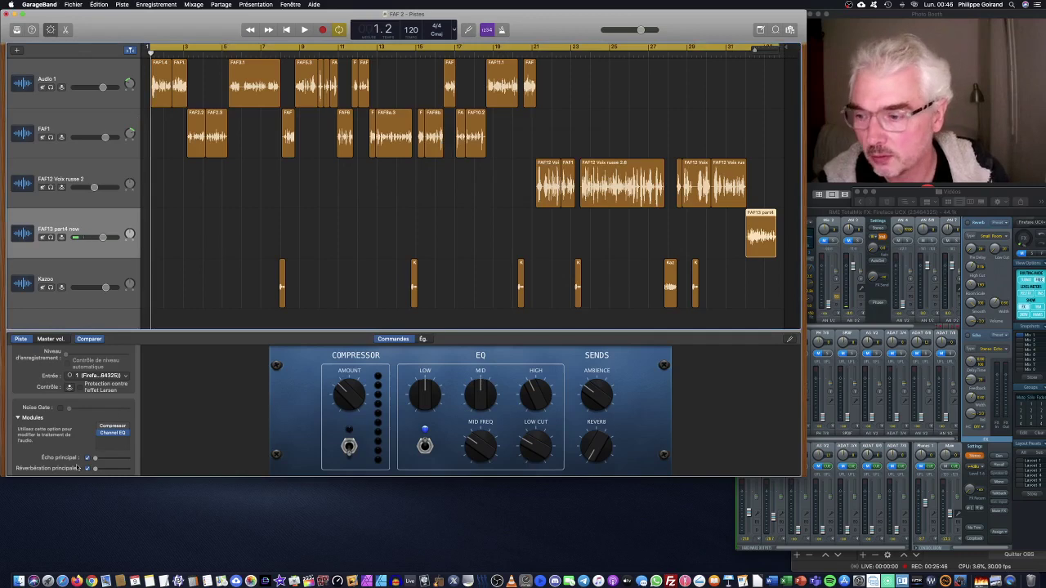
- Switch to Finder and open the Bureau folder to locate the exported song
click(20, 581)
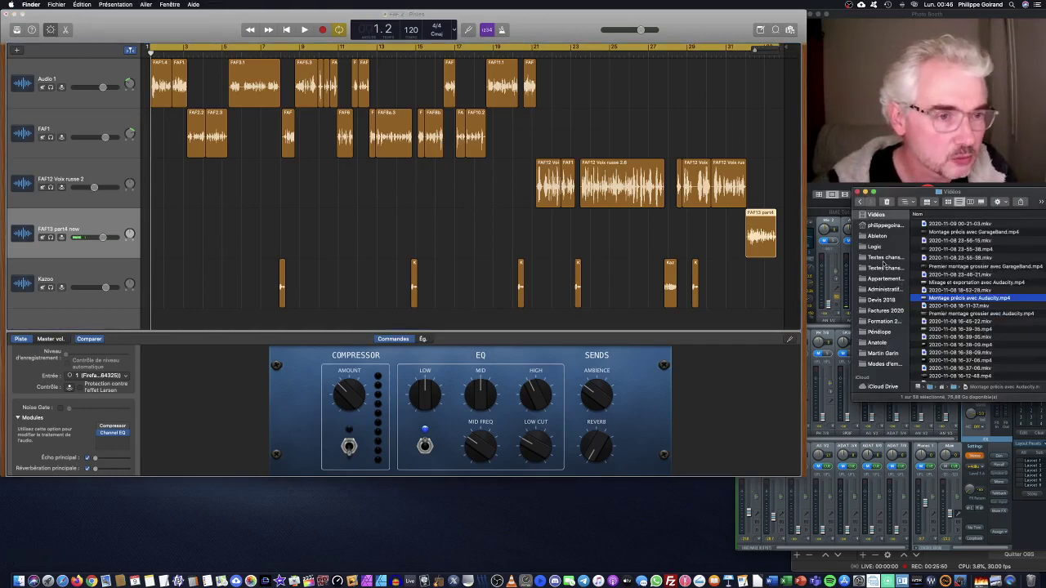
scroll(883, 267, up, 3)
scroll(881, 261, up, 2)
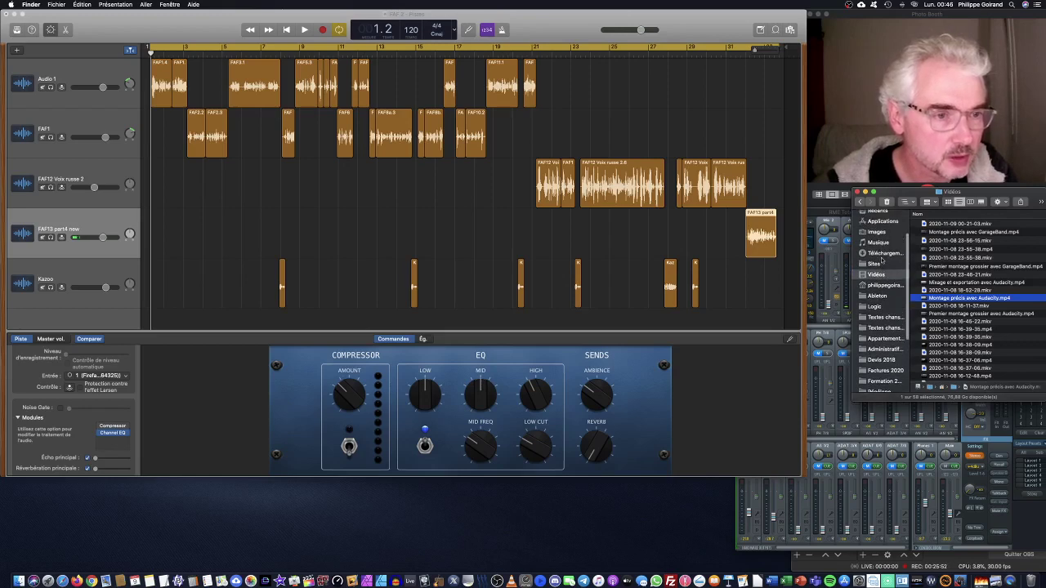
click(879, 244)
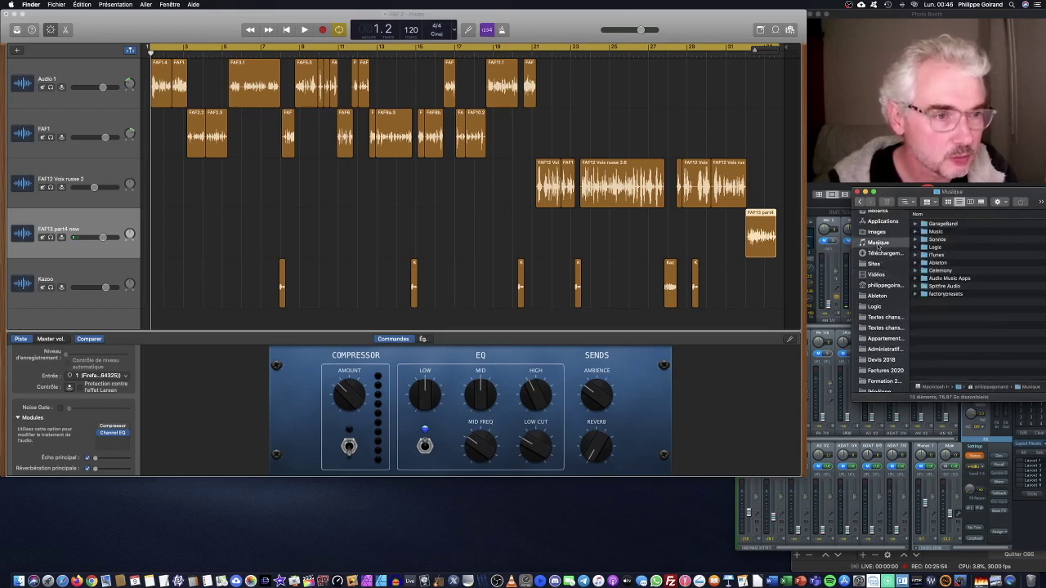
scroll(878, 243, up, 3)
click(881, 246)
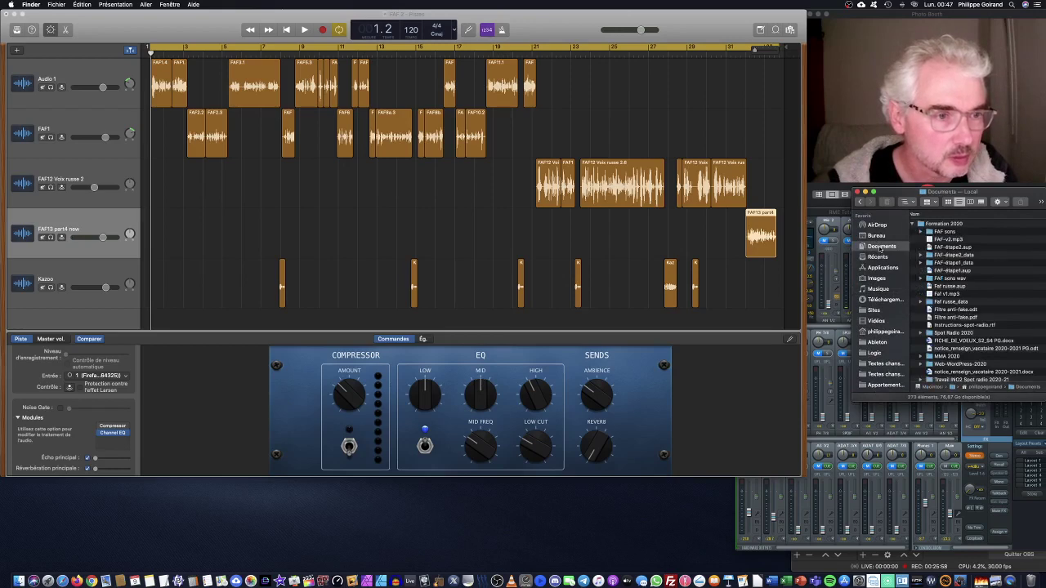
click(876, 235)
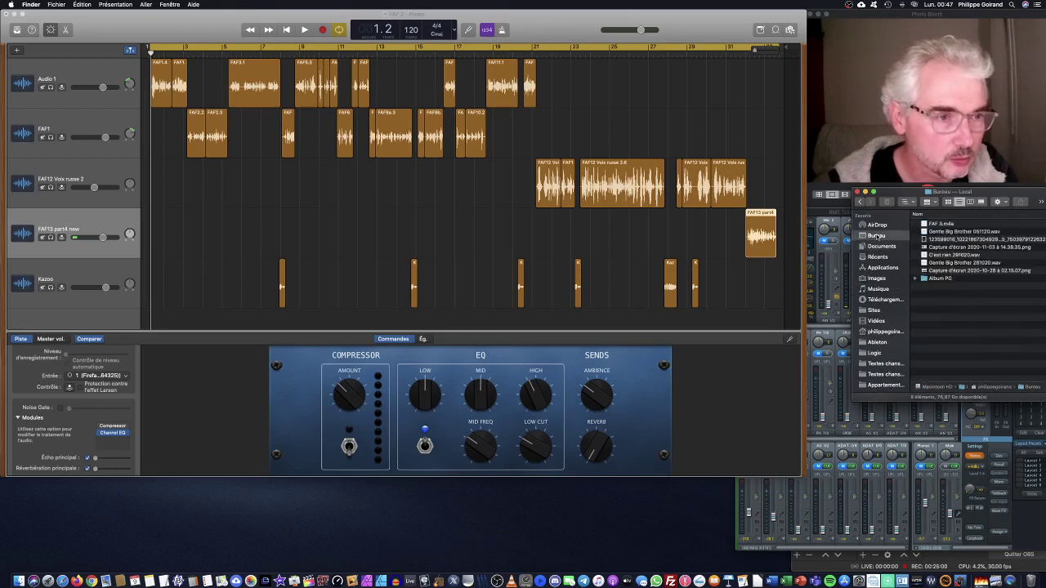
- Play FAF 3.m4a through in a quick preview, adjusting the Main output fader in TotalMix FX, then close the preview and return to Finder
click(939, 226)
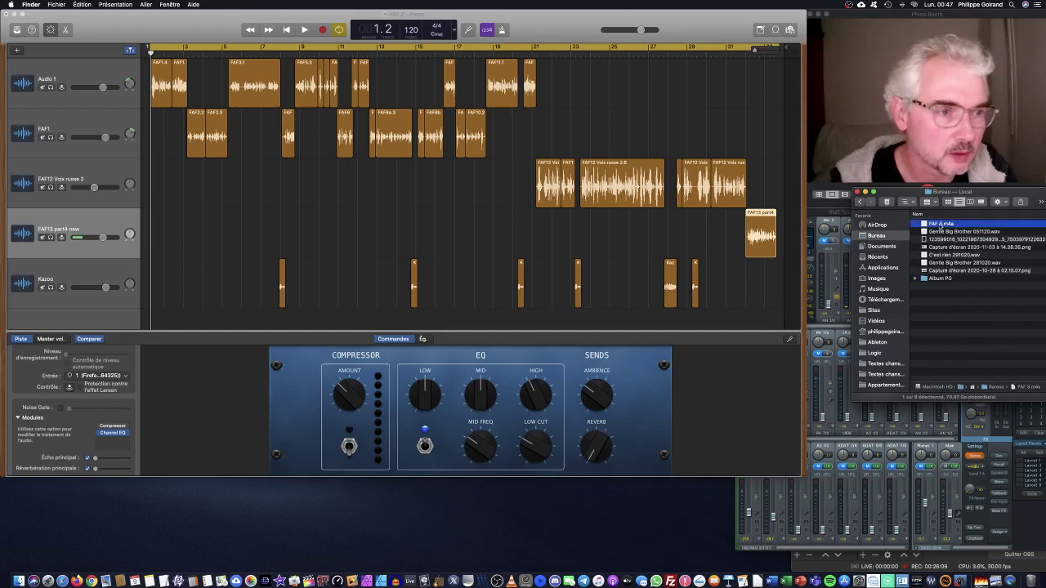
key(space)
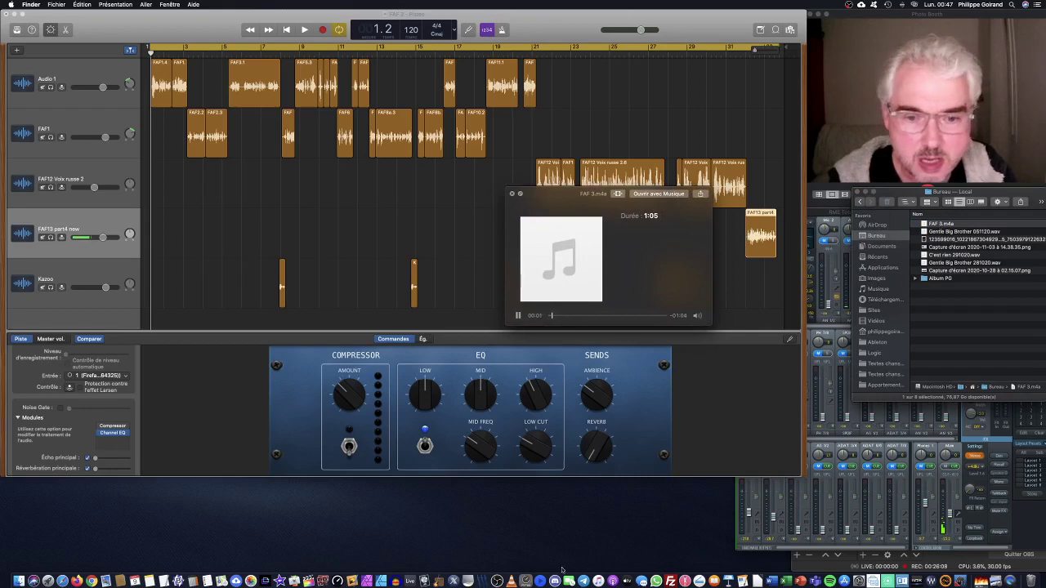
click(950, 517)
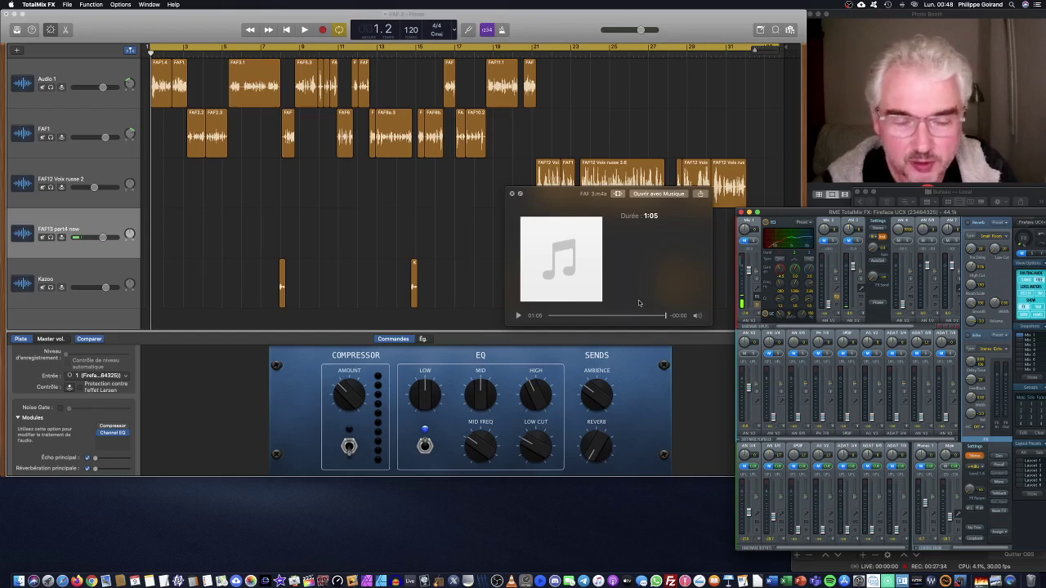
click(513, 195)
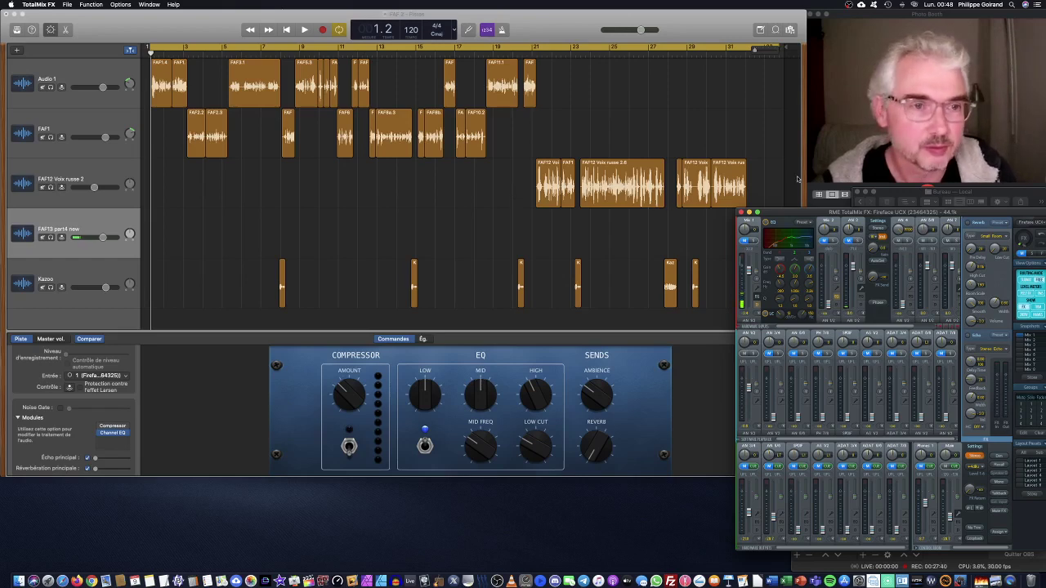
click(905, 192)
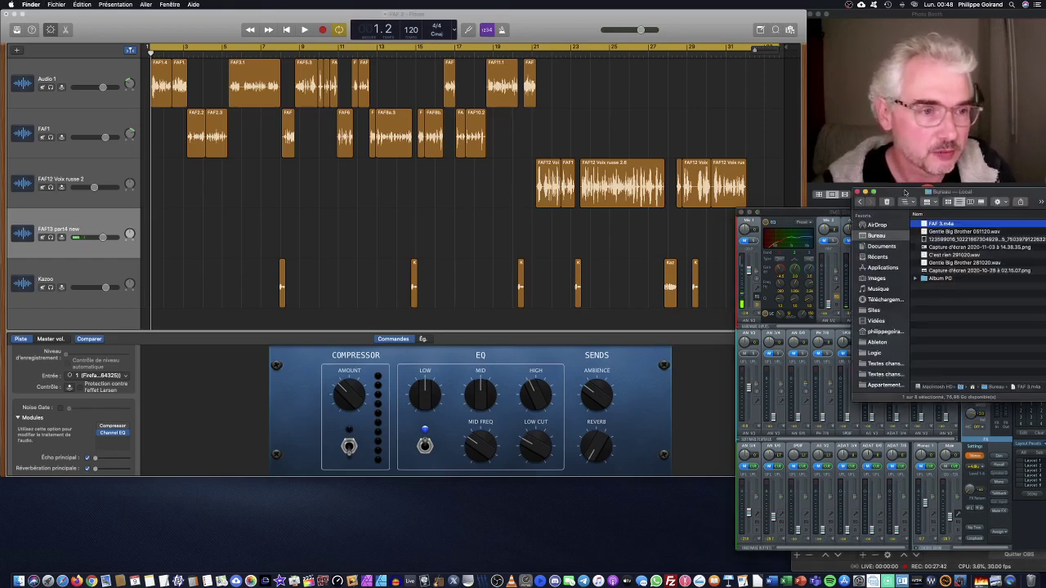